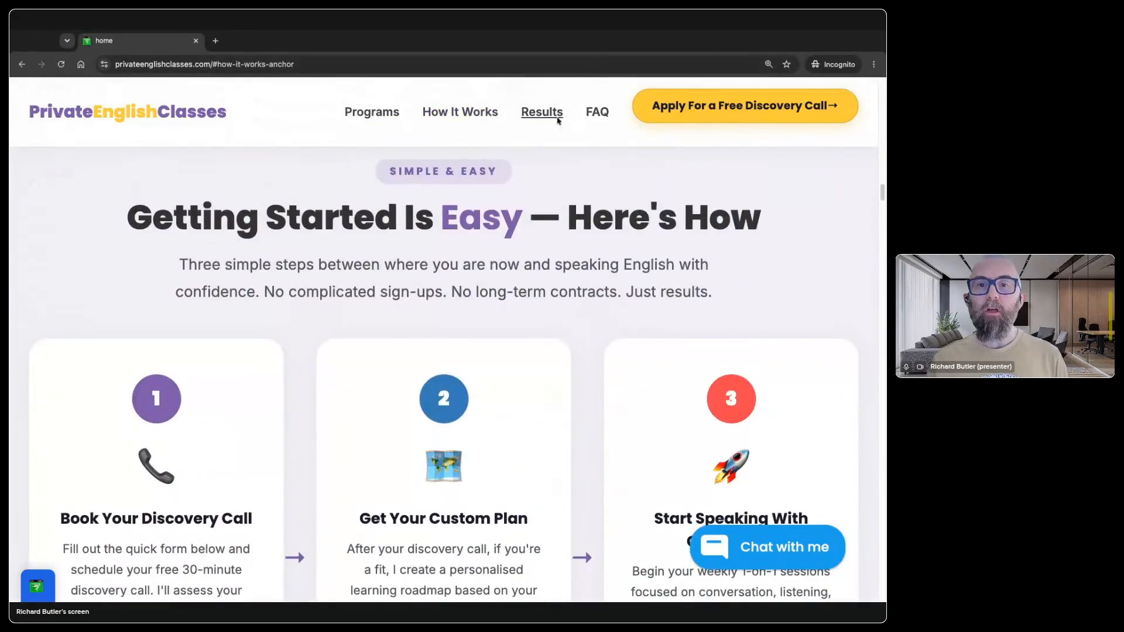
Step: Visit the site's Results and FAQ sections and test the expandable answer to "How much do private classes cost?"
{"action": "left_click", "coordinate": [542, 112]}
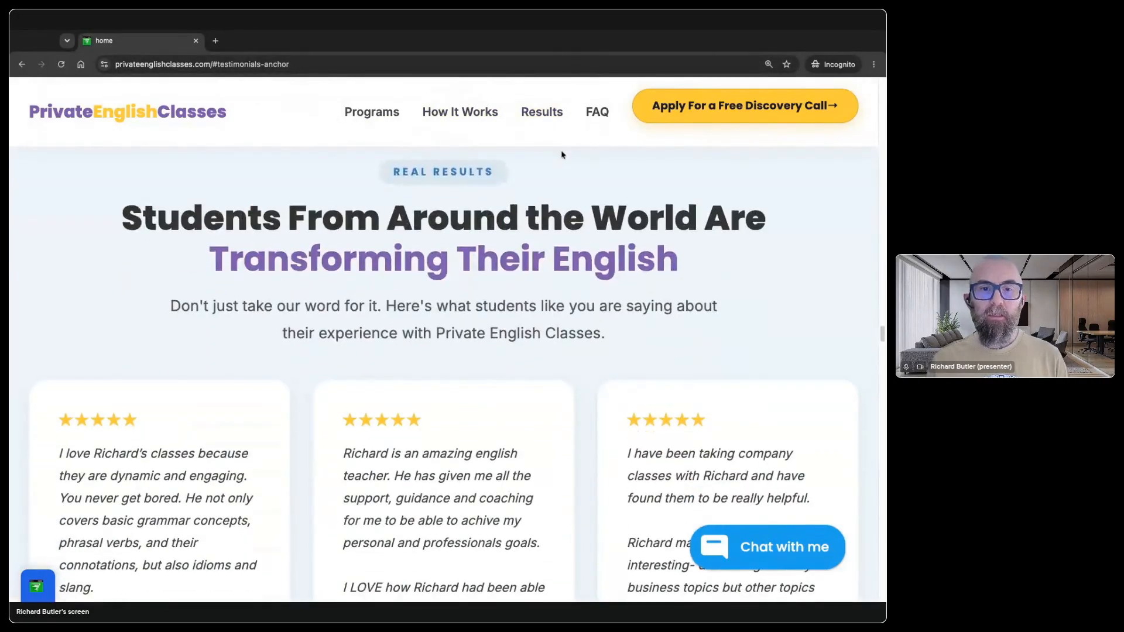
{"action": "left_click", "coordinate": [602, 109]}
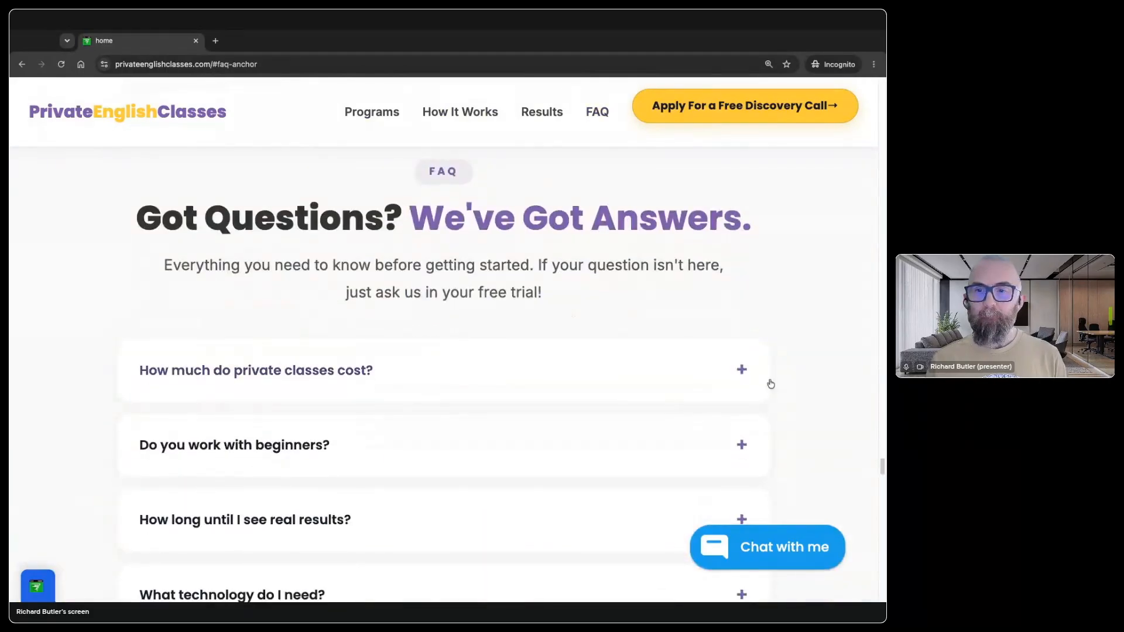
{"action": "left_click", "coordinate": [743, 371]}
{"action": "left_click", "coordinate": [744, 373]}
{"action": "scroll", "coordinate": [745, 374], "scroll_direction": "down", "scroll_amount": 1}
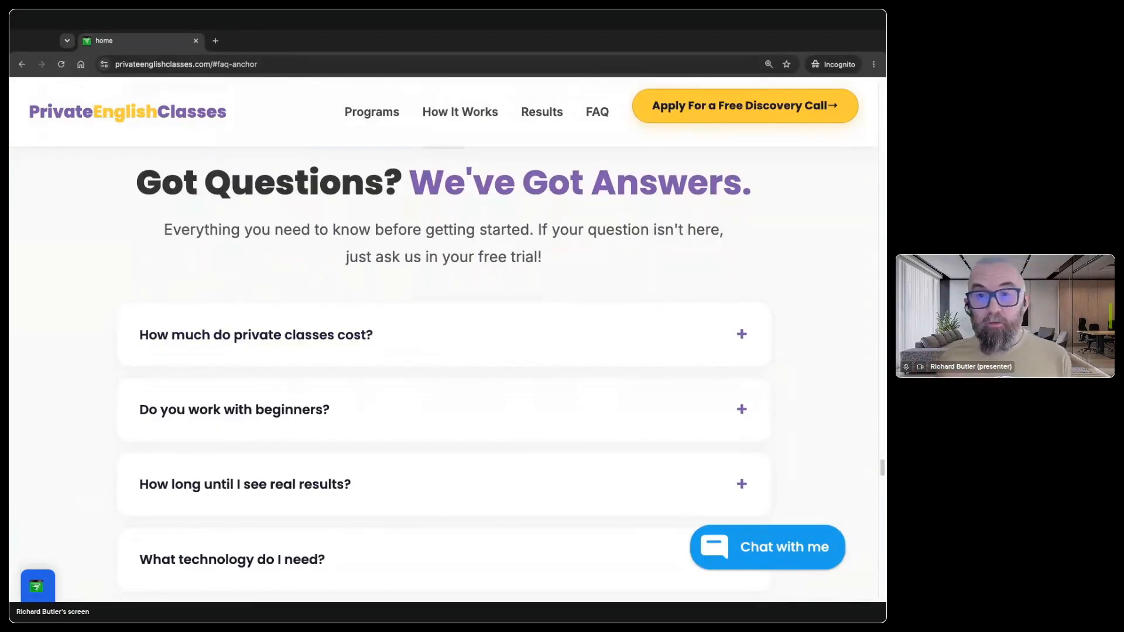
{"action": "left_click", "coordinate": [742, 337]}
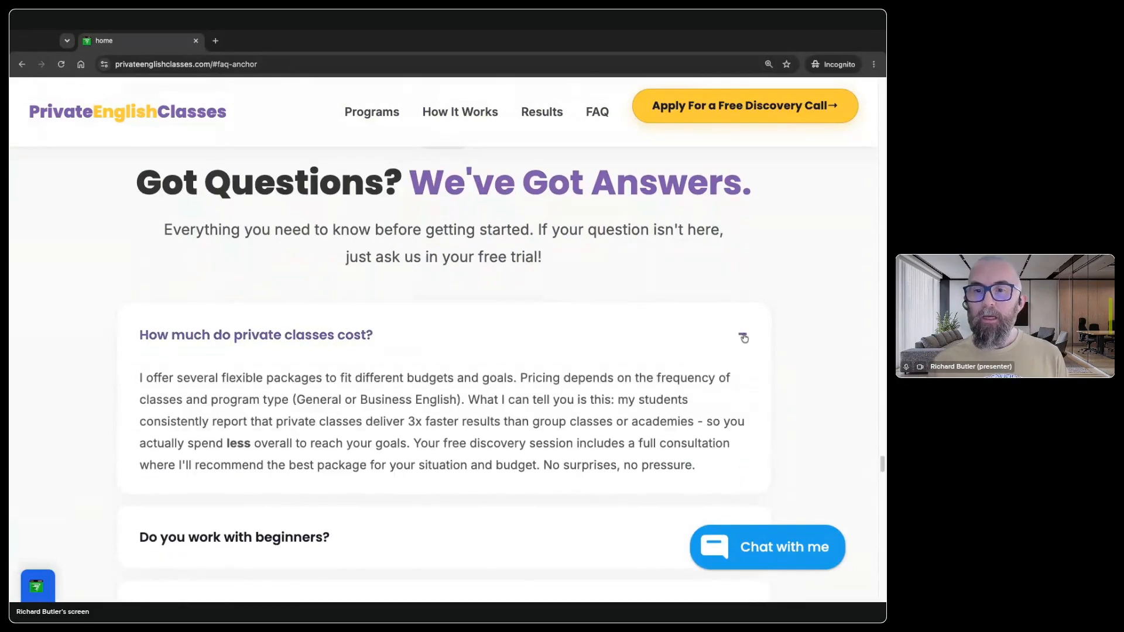
{"action": "left_click", "coordinate": [743, 337]}
{"action": "left_click", "coordinate": [744, 338]}
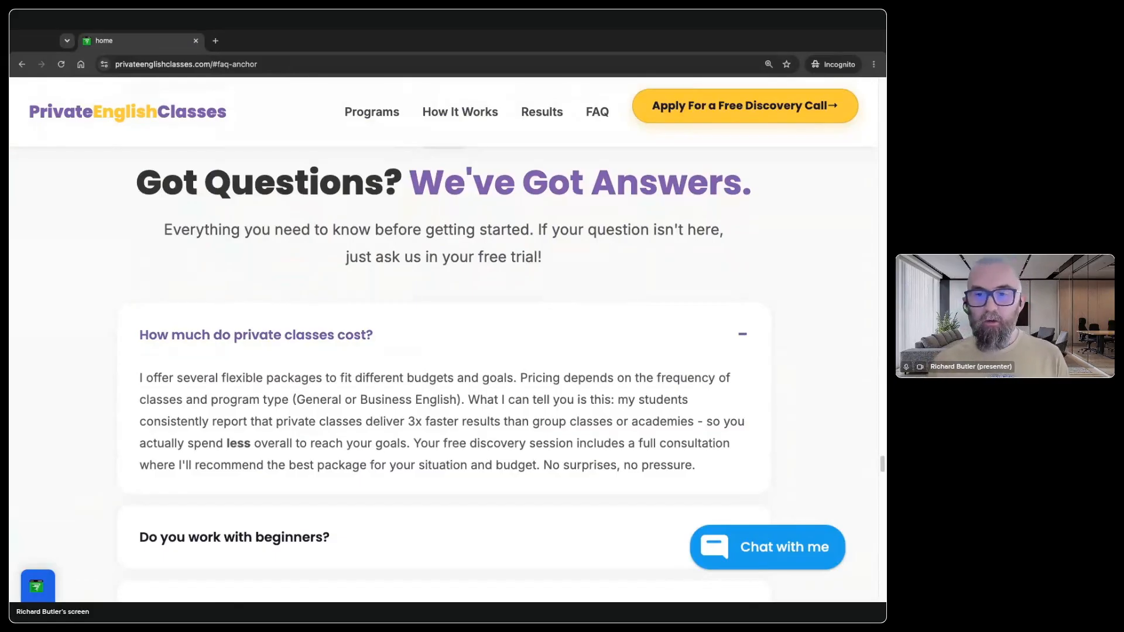
{"action": "left_click", "coordinate": [719, 361]}
Step: Open the site's cookie preferences from the page further down and withdraw the cookie consent
{"action": "scroll", "coordinate": [718, 369], "scroll_direction": "down", "scroll_amount": 7}
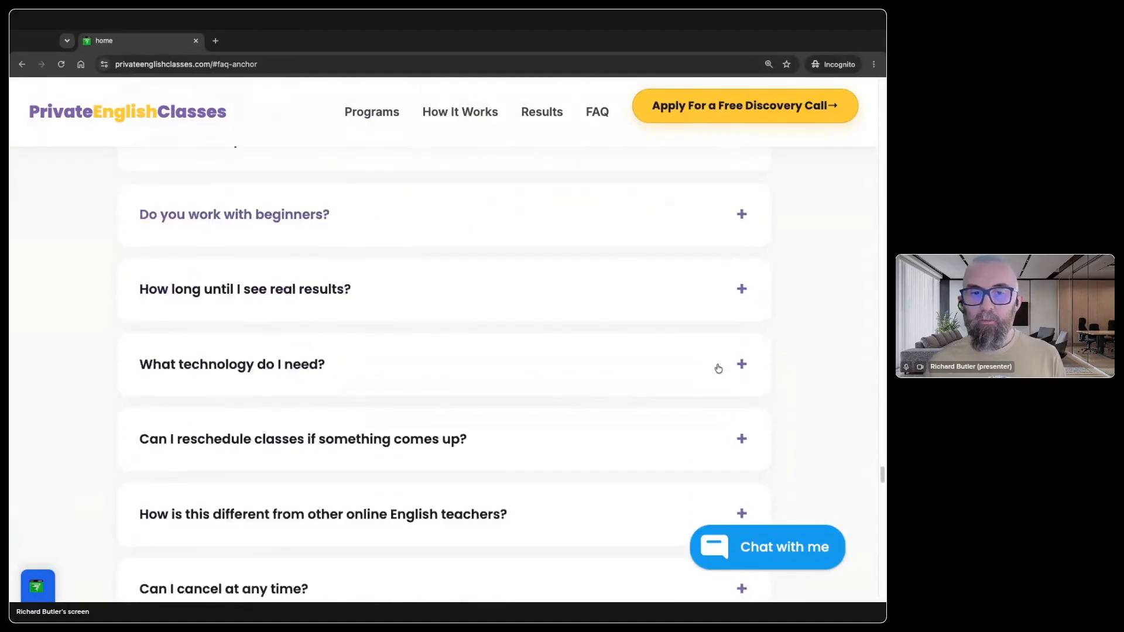
{"action": "scroll", "coordinate": [718, 368], "scroll_direction": "down", "scroll_amount": 10}
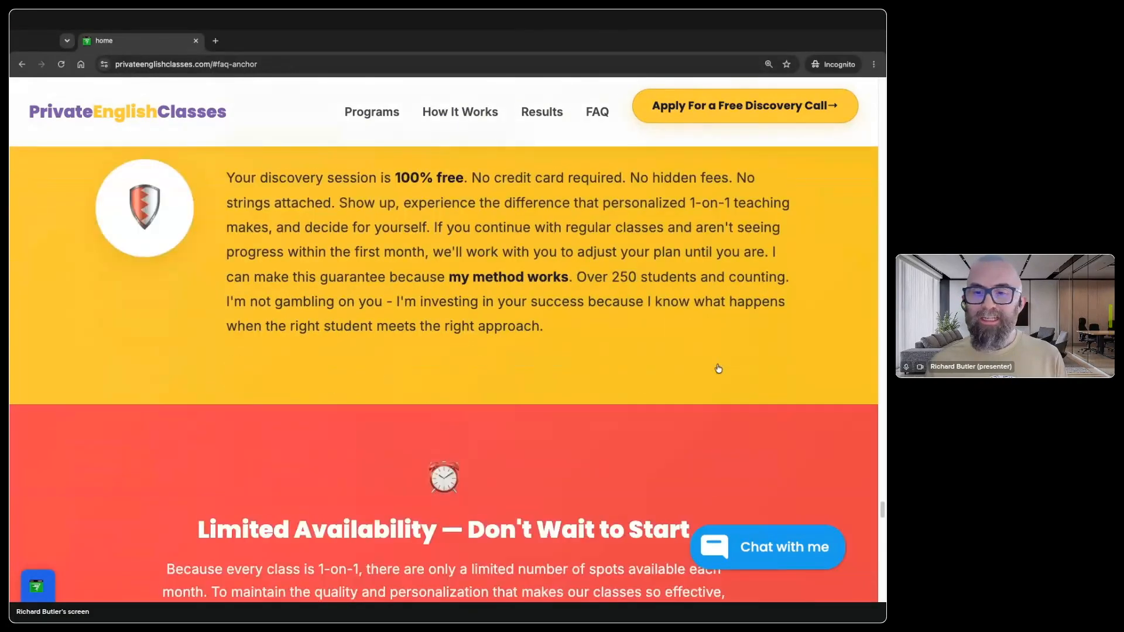
{"action": "scroll", "coordinate": [716, 493], "scroll_direction": "down", "scroll_amount": 5}
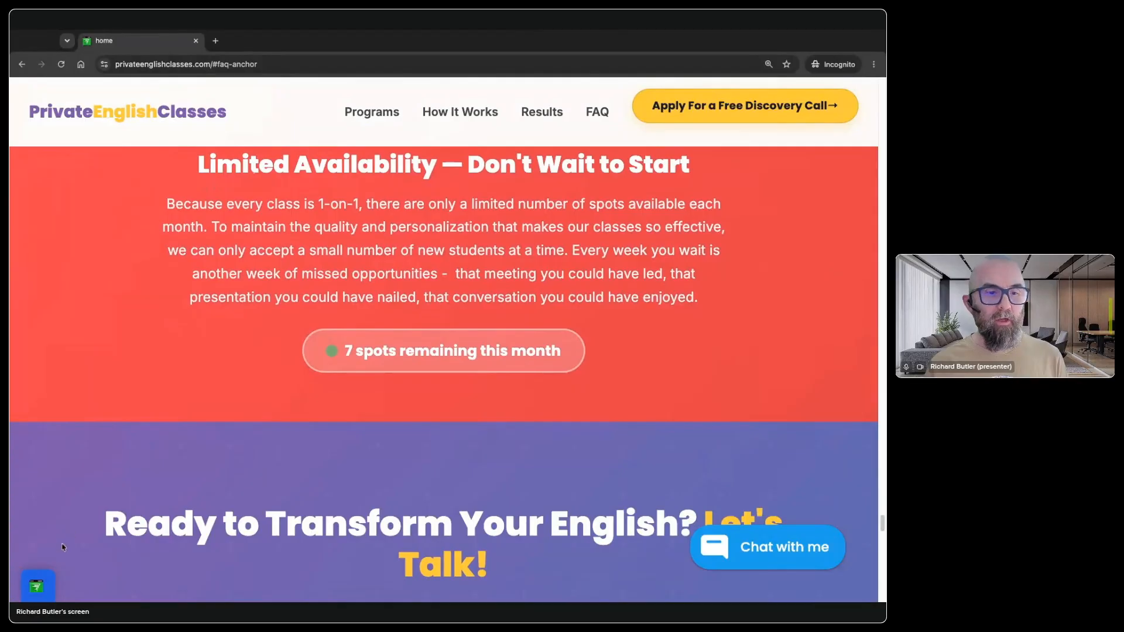
{"action": "left_click", "coordinate": [40, 589]}
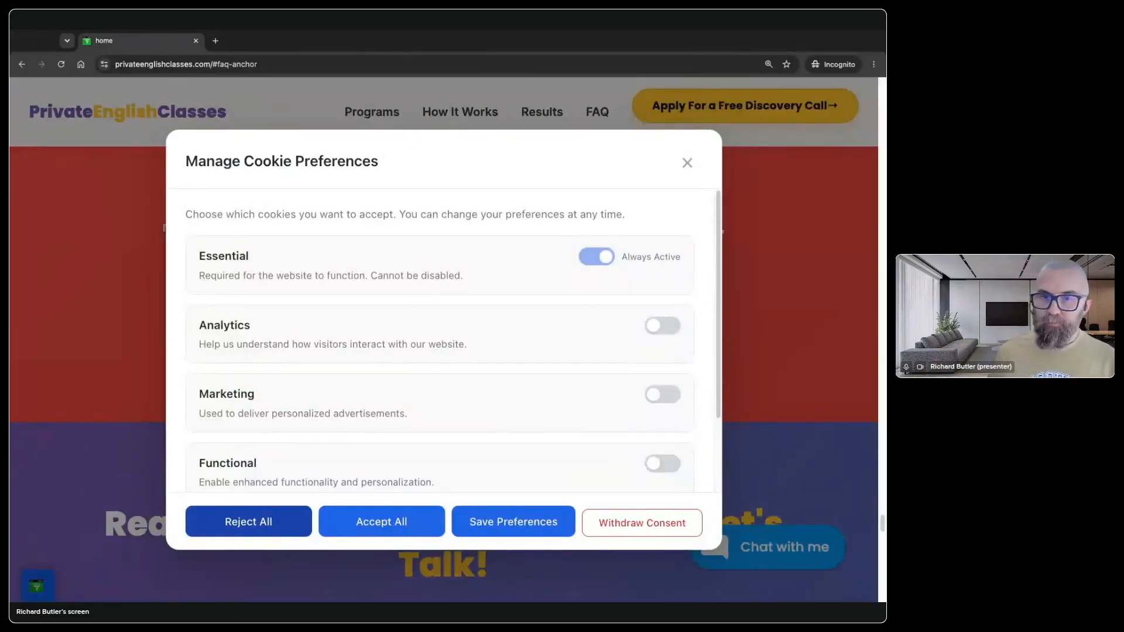
{"action": "left_click", "coordinate": [609, 522]}
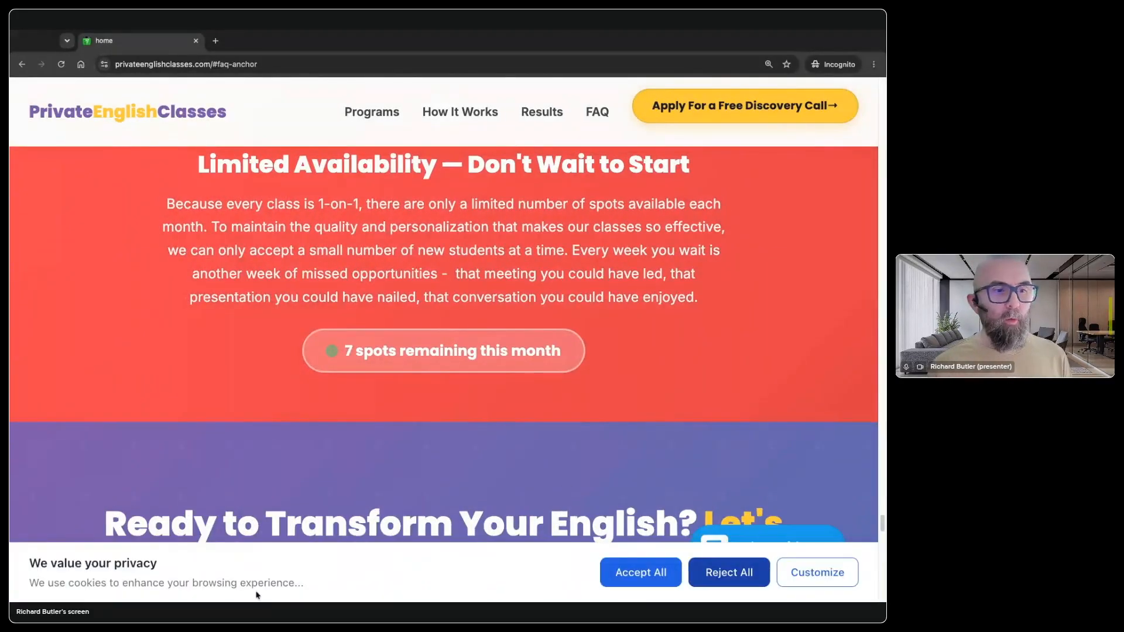
Step: Customize the cookie choices, try the Analytics and Social Media switches on and off, and reject all optional cookies
{"action": "scroll", "coordinate": [256, 595], "scroll_direction": "down", "scroll_amount": 2}
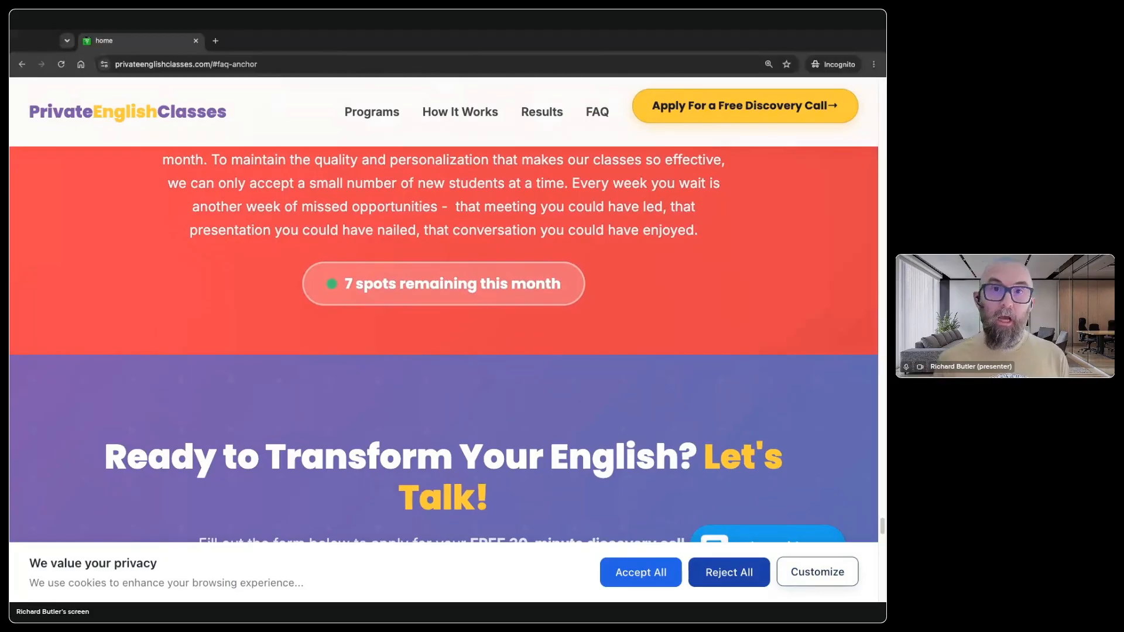
{"action": "left_click", "coordinate": [787, 576]}
{"action": "scroll", "coordinate": [383, 295], "scroll_direction": "down", "scroll_amount": 2}
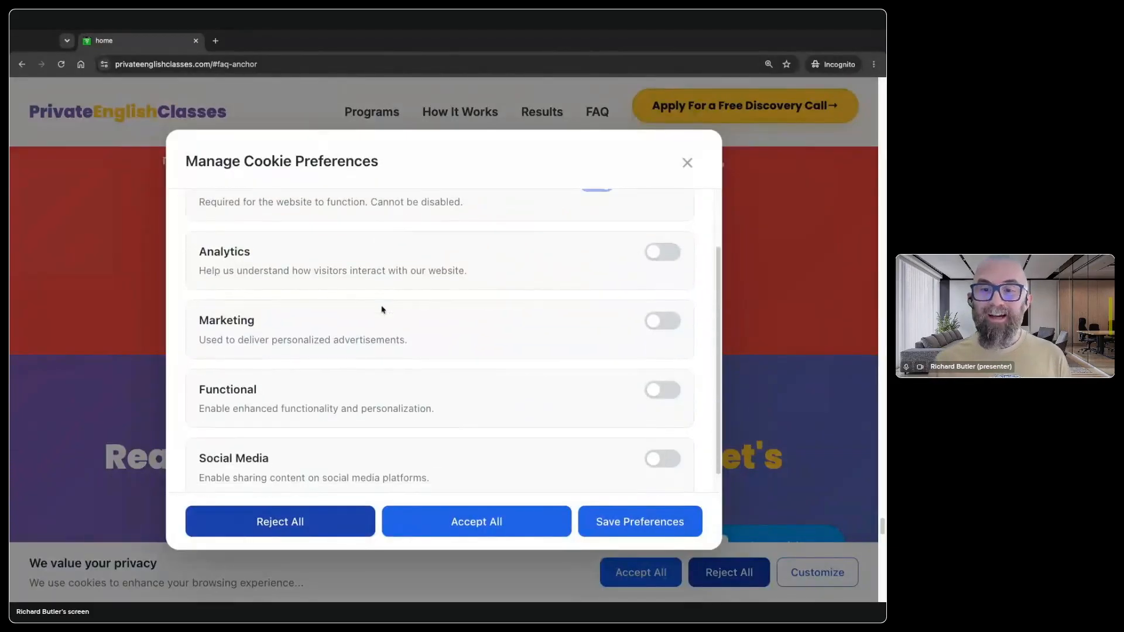
{"action": "scroll", "coordinate": [397, 377], "scroll_direction": "up", "scroll_amount": 2}
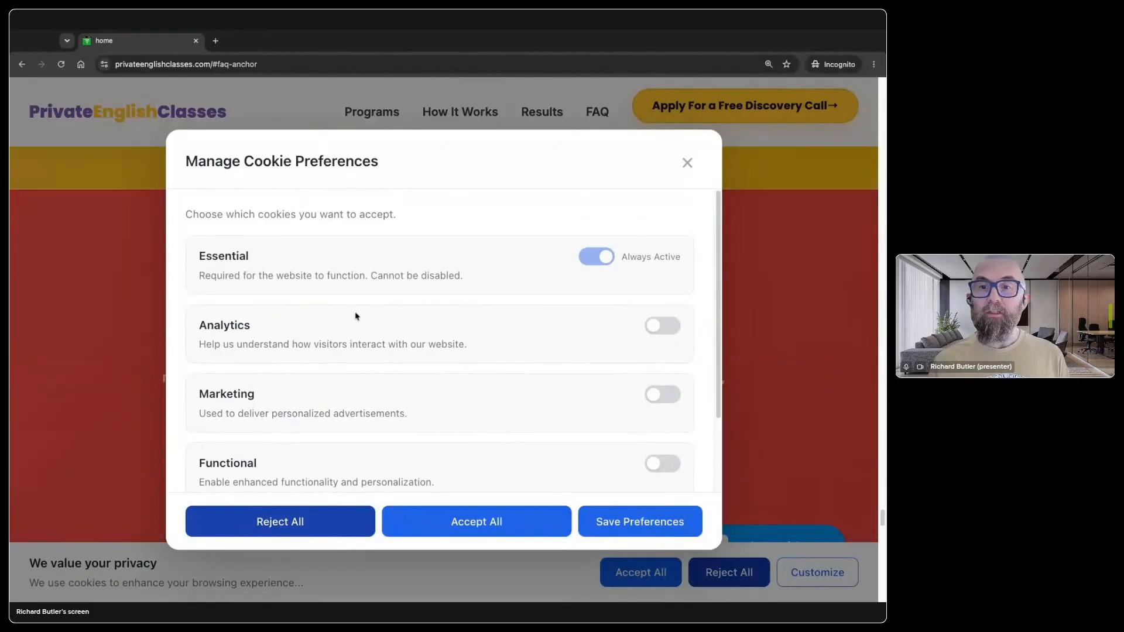
{"action": "left_click", "coordinate": [655, 335]}
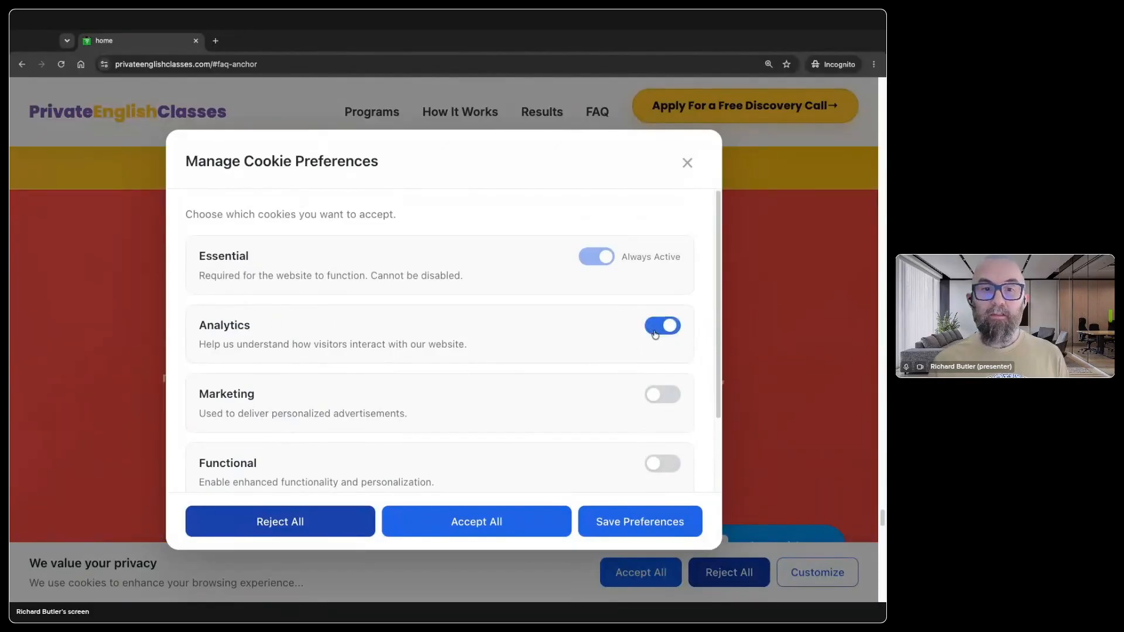
{"action": "left_click", "coordinate": [655, 334]}
{"action": "scroll", "coordinate": [481, 396], "scroll_direction": "down", "scroll_amount": 2}
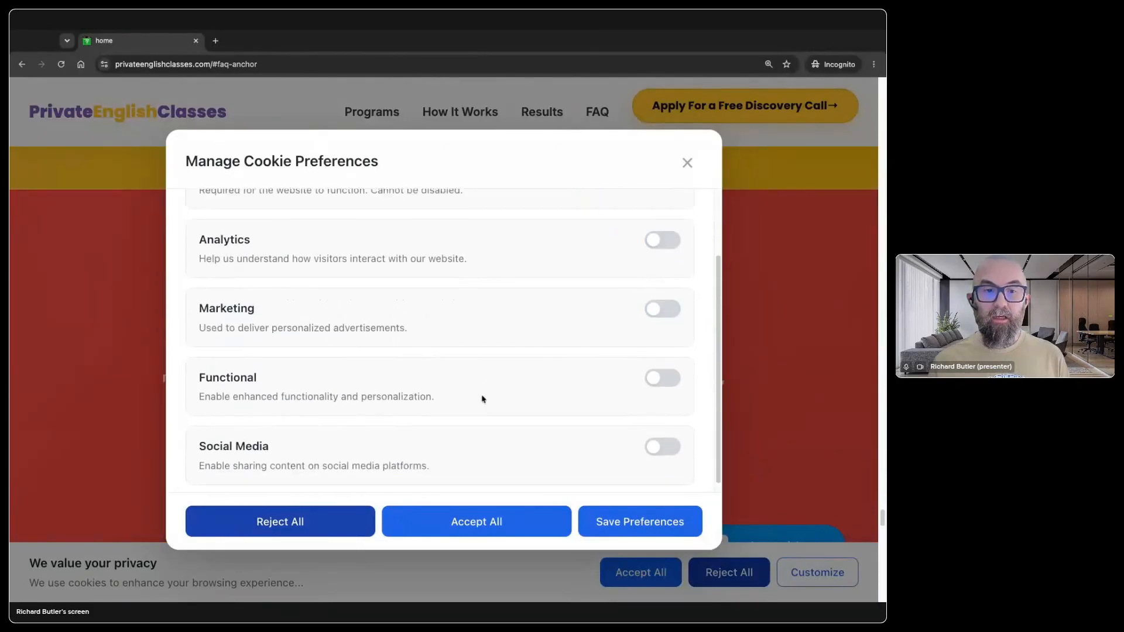
{"action": "left_click", "coordinate": [663, 438]}
{"action": "left_click", "coordinate": [663, 438]}
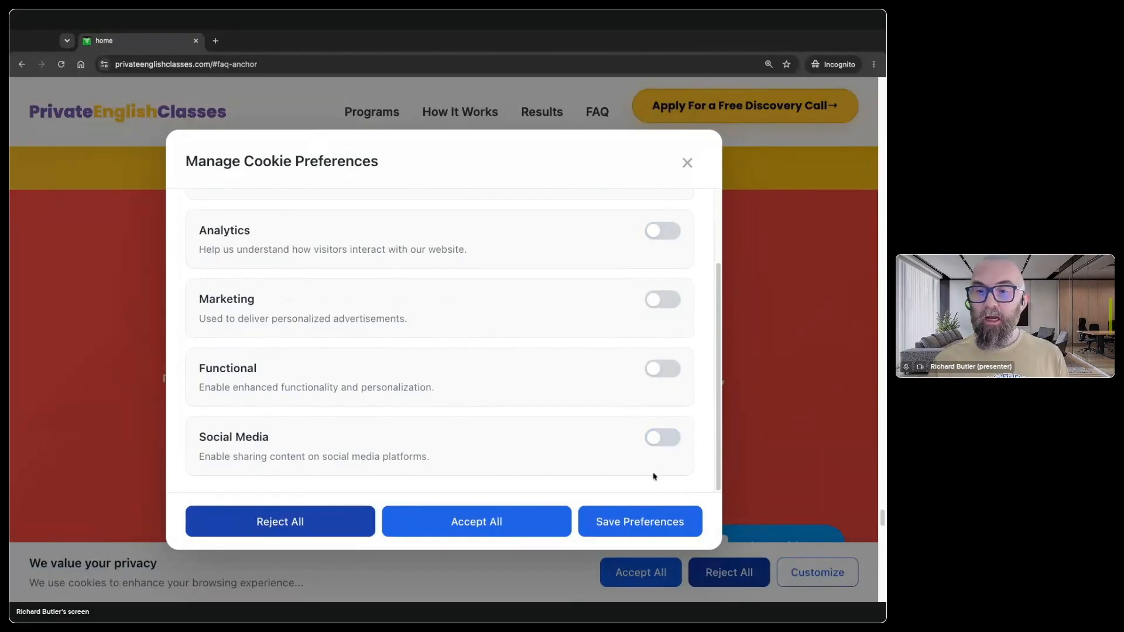
{"action": "left_click", "coordinate": [304, 523]}
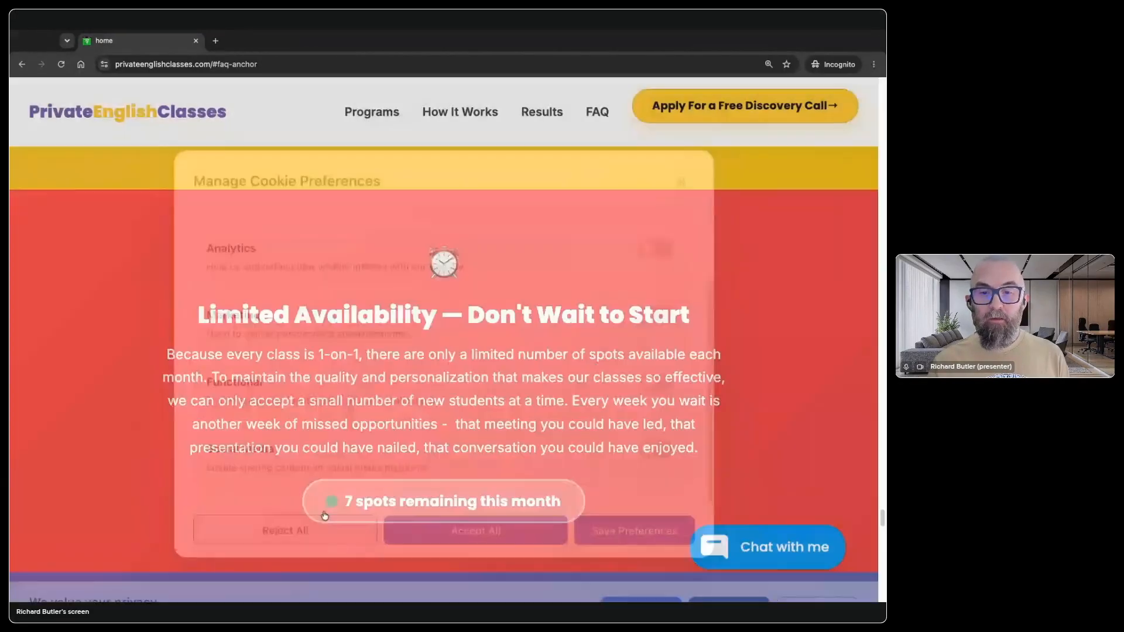
Step: Reopen the cookie preferences, review the consent categories, and close them without saving
{"action": "scroll", "coordinate": [463, 508], "scroll_direction": "down", "scroll_amount": 4}
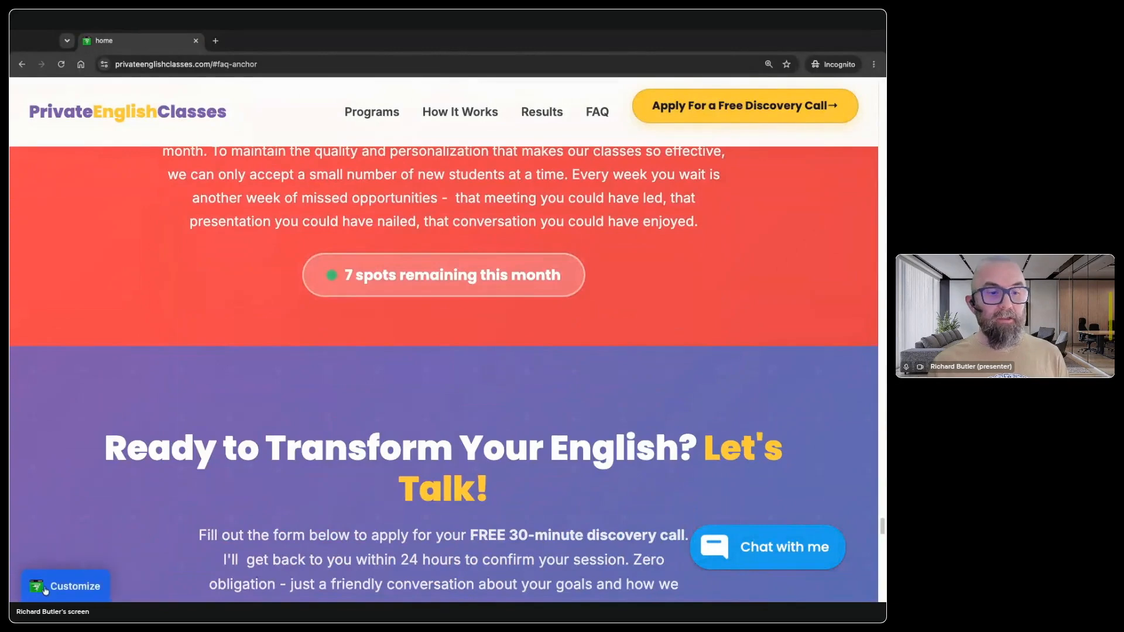
{"action": "left_click", "coordinate": [58, 583]}
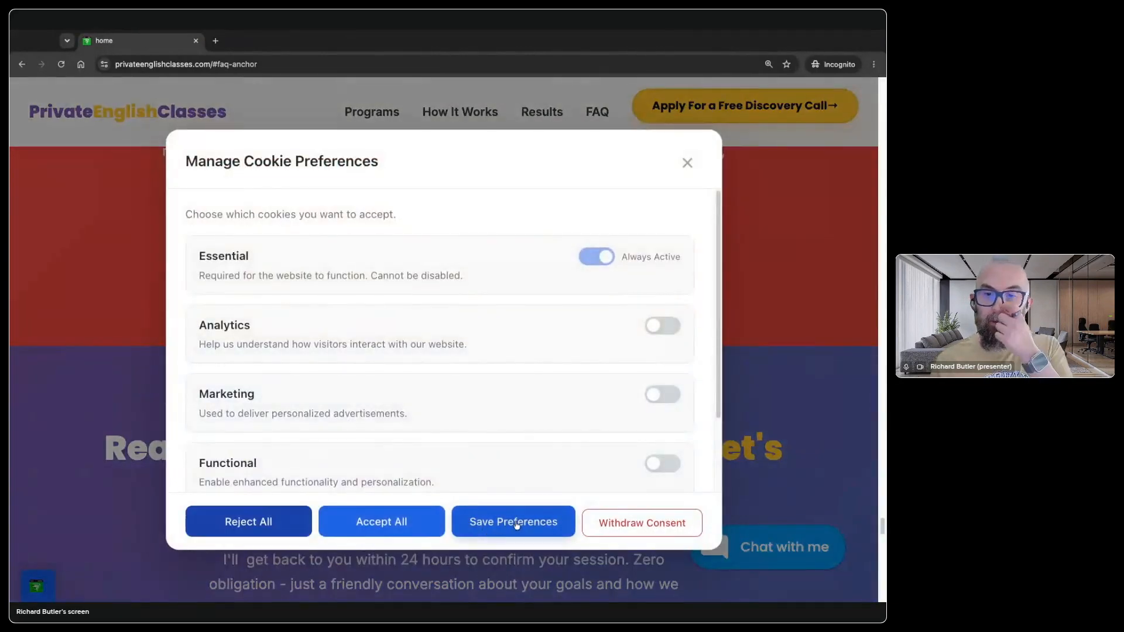
{"action": "scroll", "coordinate": [543, 378], "scroll_direction": "down", "scroll_amount": 3}
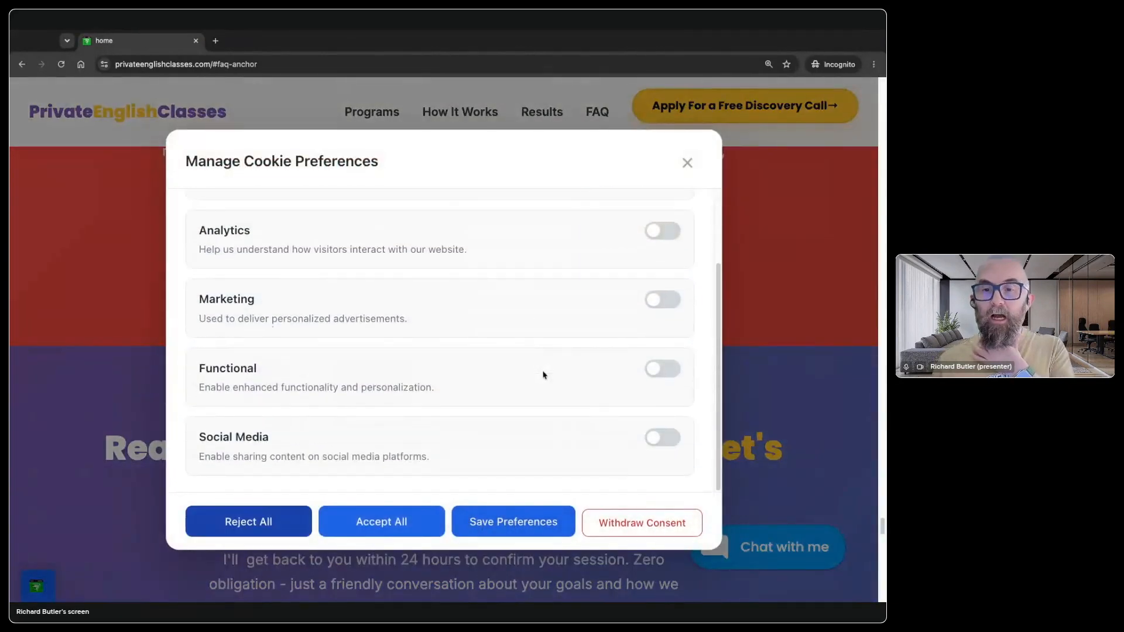
{"action": "left_click", "coordinate": [688, 164]}
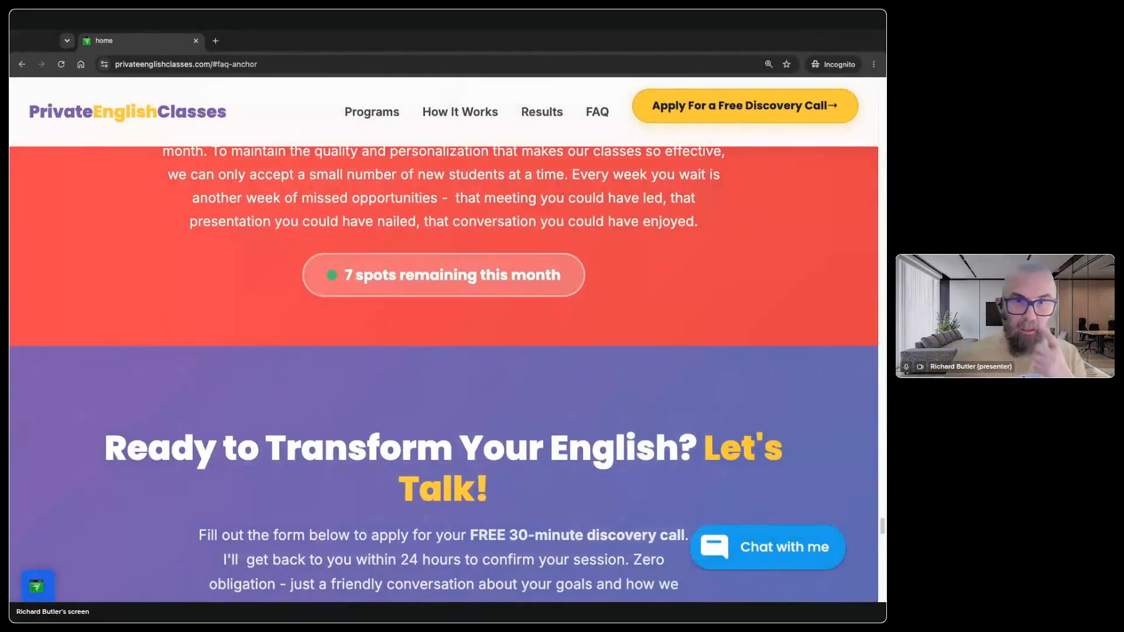
{"action": "scroll", "coordinate": [514, 253], "scroll_direction": "up", "scroll_amount": 15}
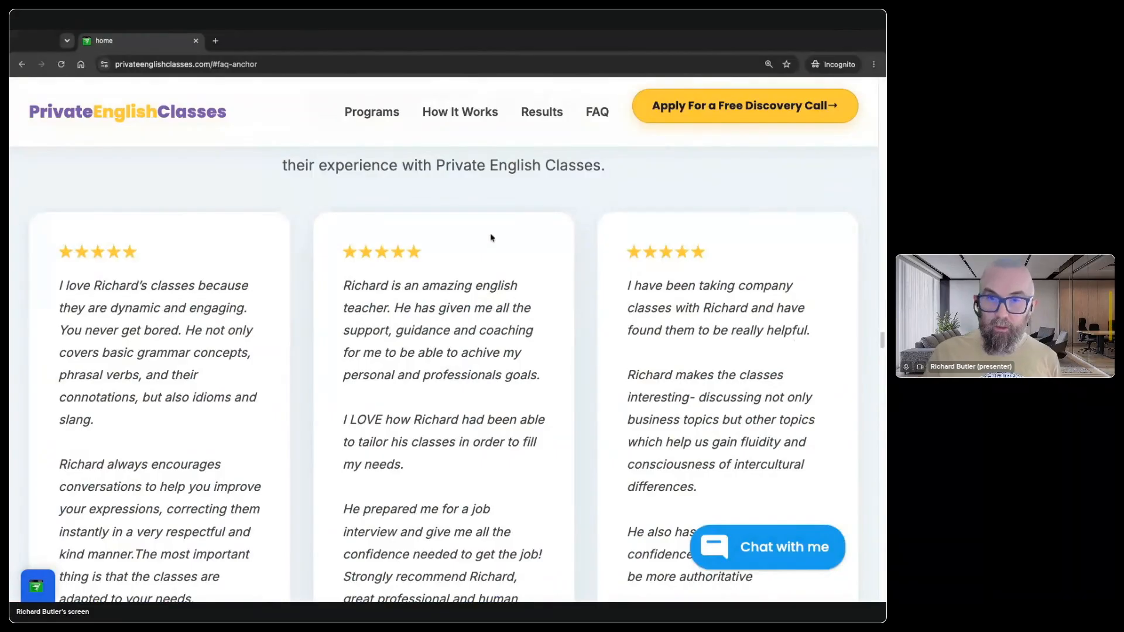
{"action": "scroll", "coordinate": [491, 237], "scroll_direction": "up", "scroll_amount": 15}
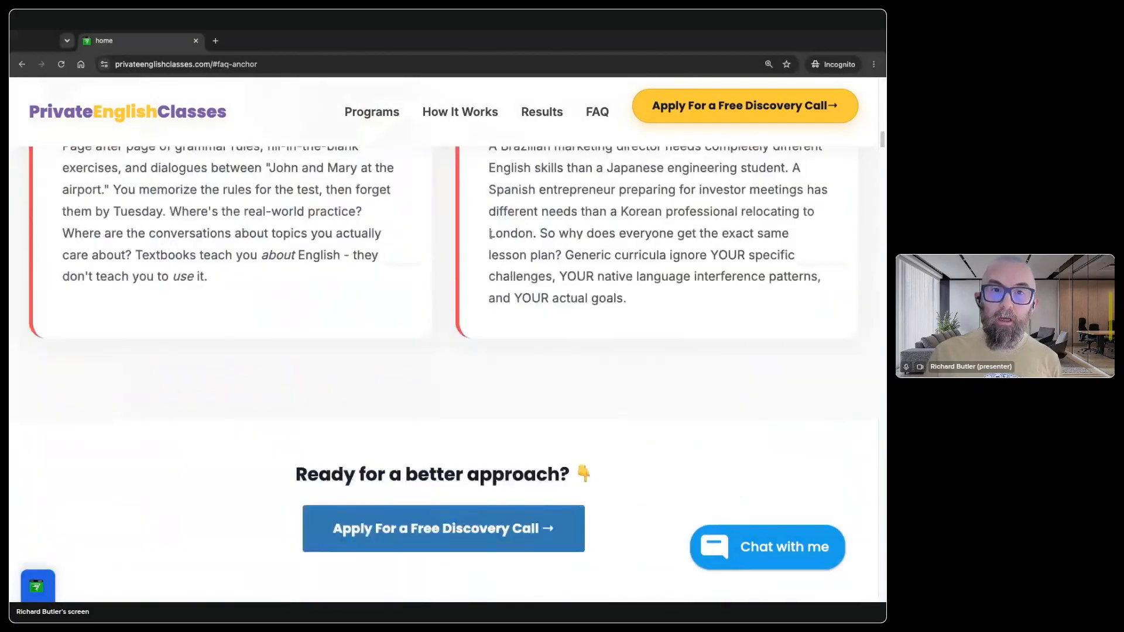
{"action": "scroll", "coordinate": [490, 234], "scroll_direction": "up", "scroll_amount": 15}
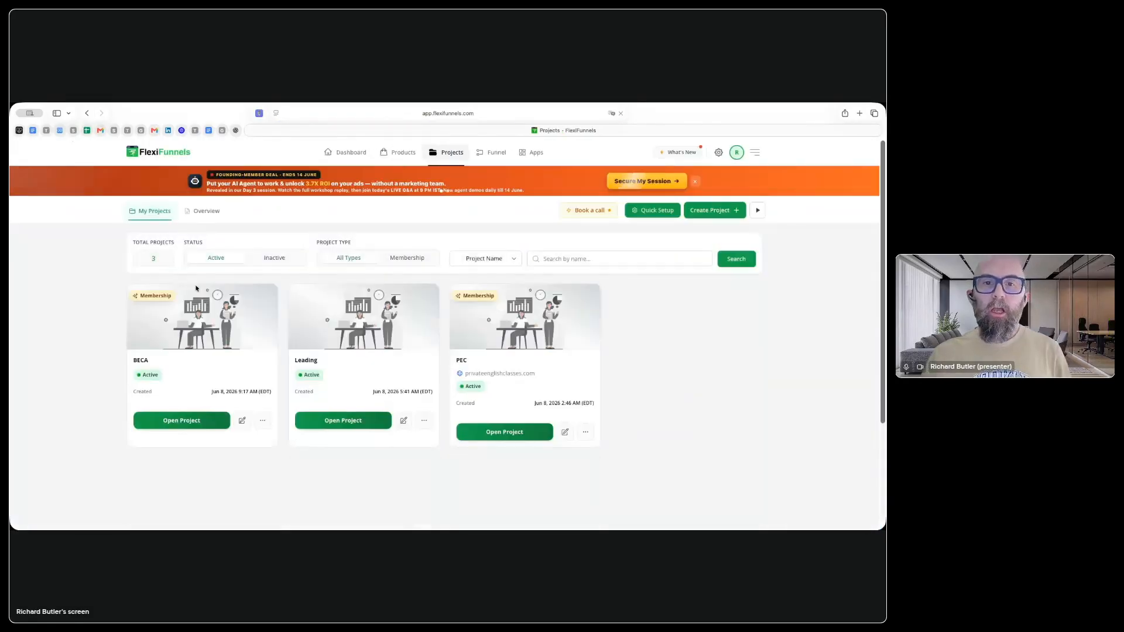
Step: Open the dashboard overview and check the sales and visitor statistics for Yesterday and This Week
{"action": "left_click", "coordinate": [349, 160]}
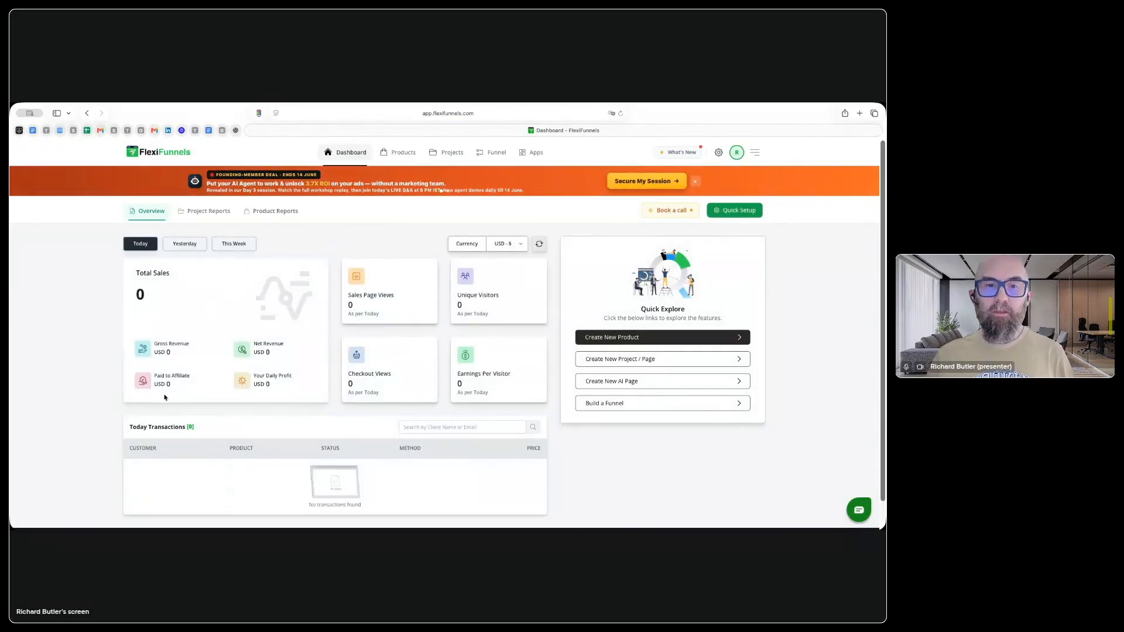
{"action": "scroll", "coordinate": [273, 393], "scroll_direction": "down", "scroll_amount": 1}
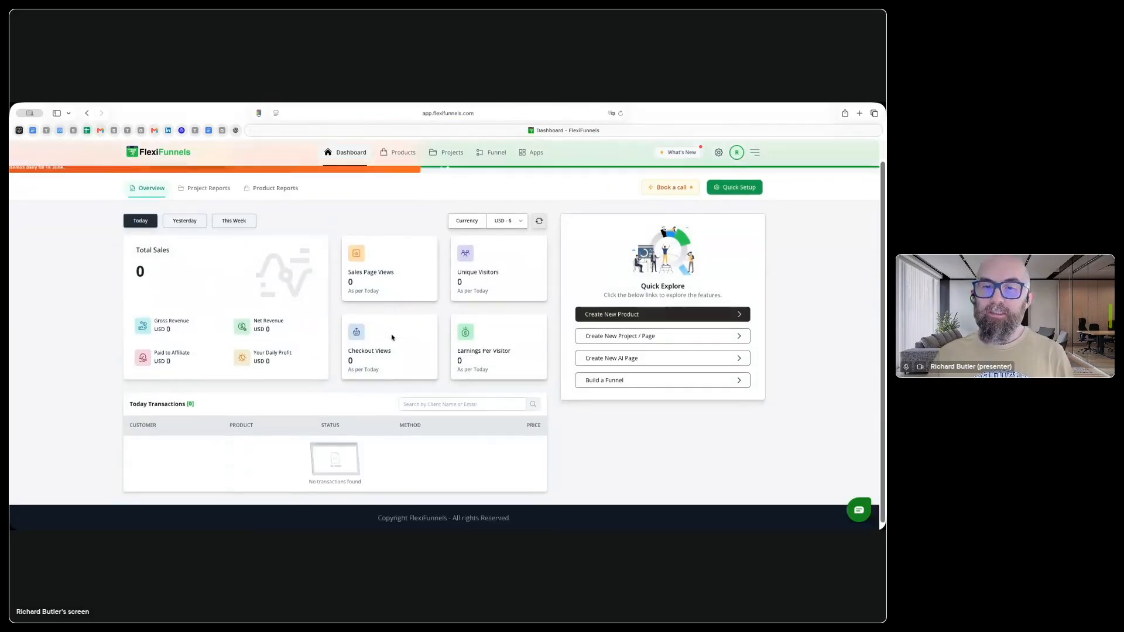
{"action": "scroll", "coordinate": [232, 310], "scroll_direction": "up", "scroll_amount": 1}
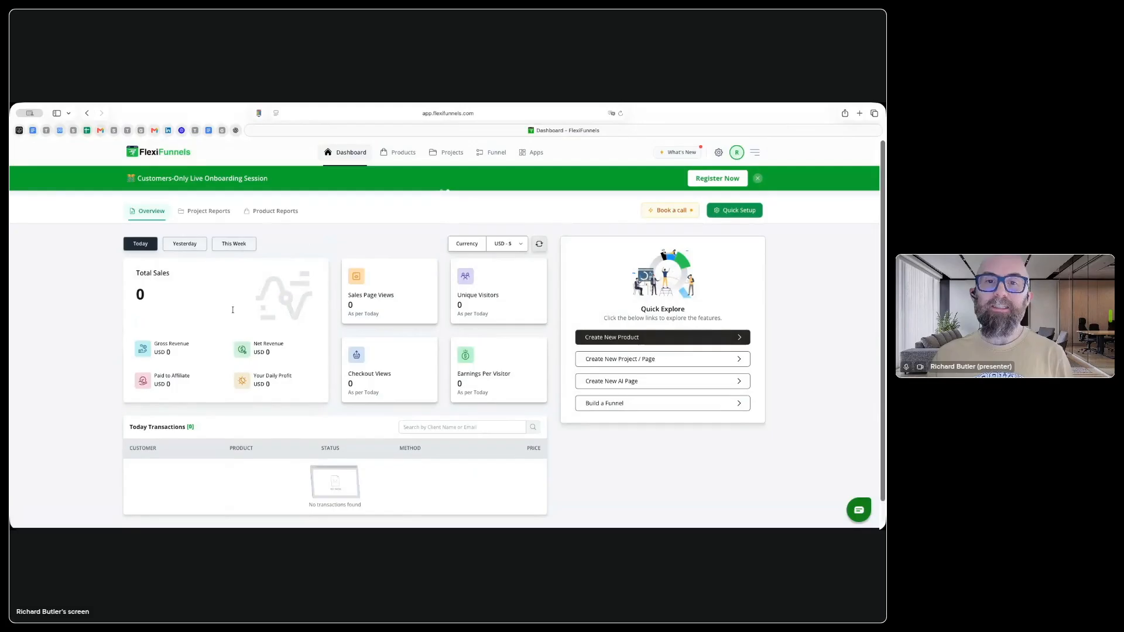
{"action": "left_click", "coordinate": [203, 247]}
{"action": "scroll", "coordinate": [250, 379], "scroll_direction": "down", "scroll_amount": 1}
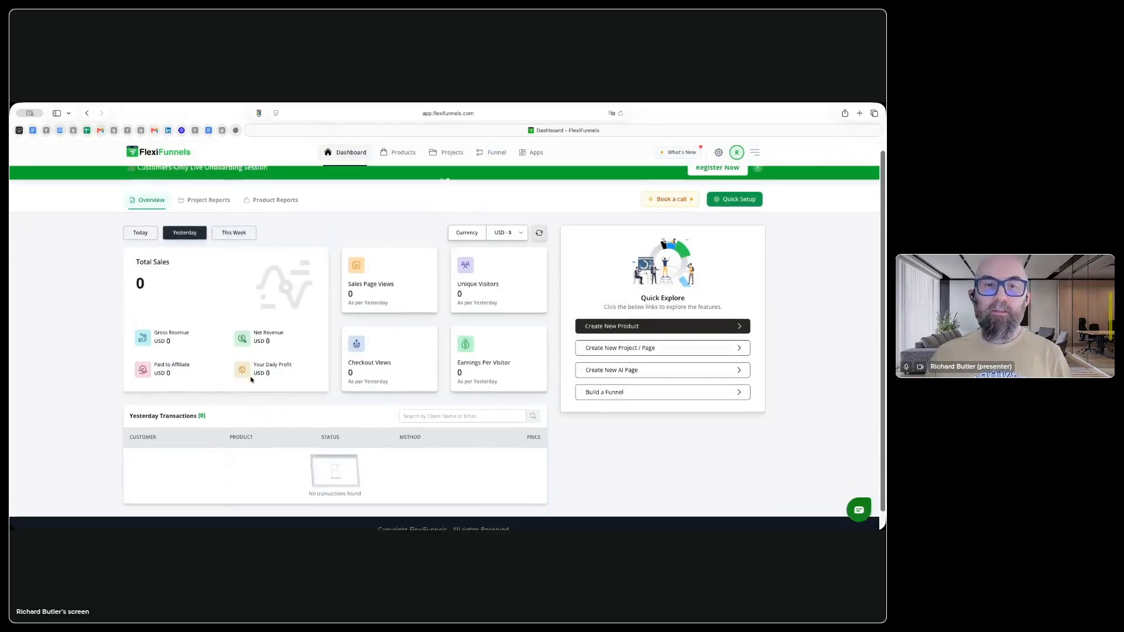
{"action": "scroll", "coordinate": [246, 305], "scroll_direction": "up", "scroll_amount": 1}
{"action": "left_click", "coordinate": [235, 243]}
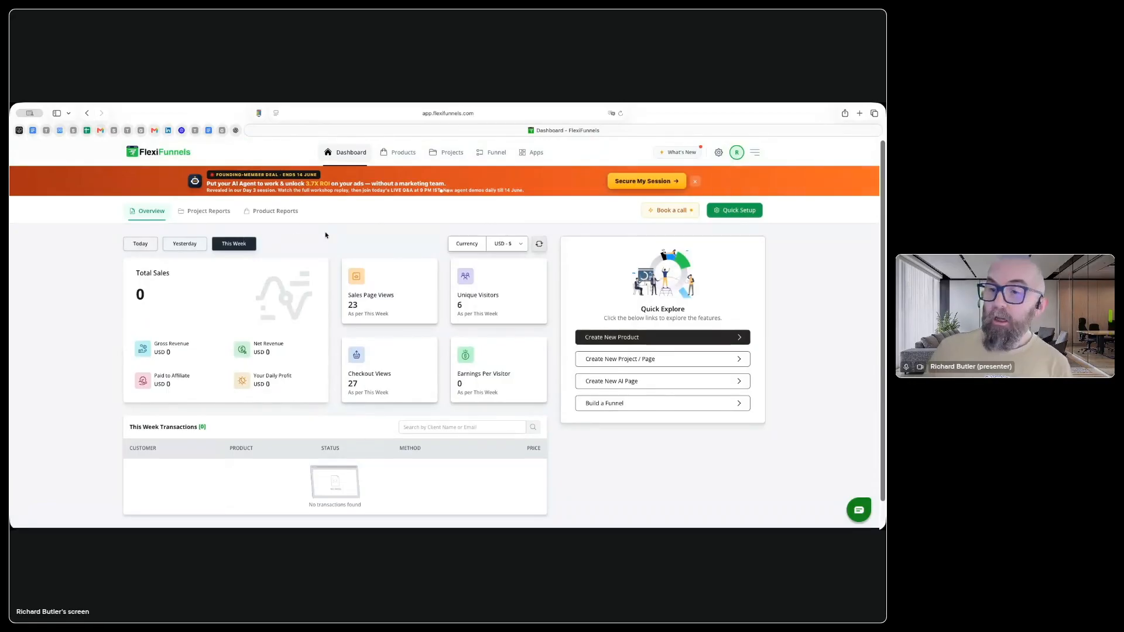
Step: Show the project report for the PEC project with the period set to Yesterday
{"action": "left_click", "coordinate": [209, 212]}
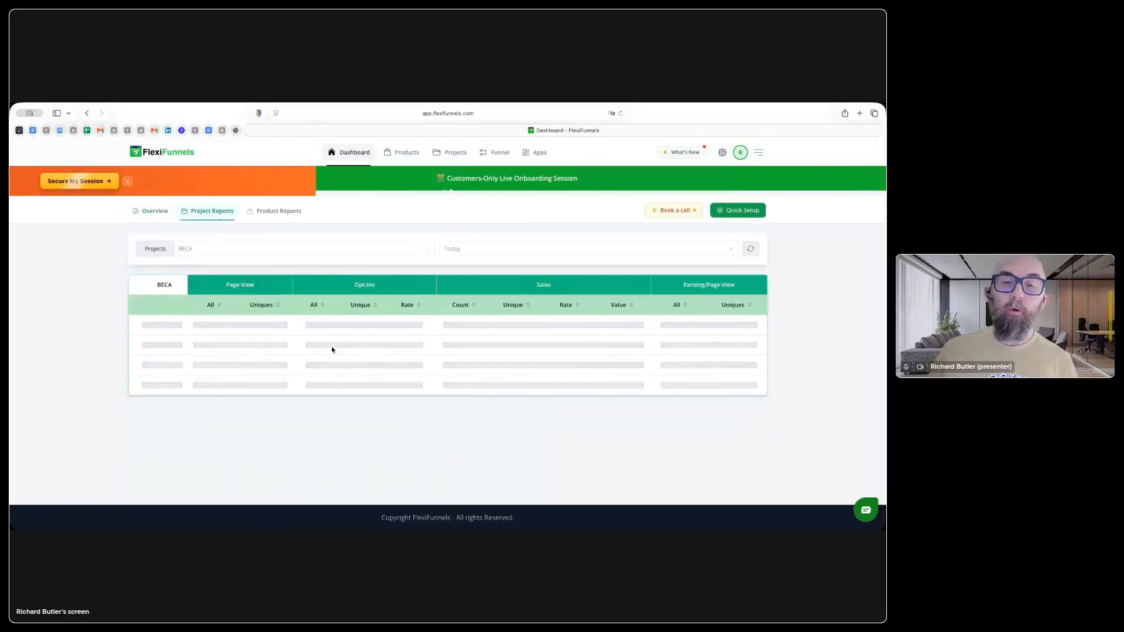
{"action": "left_click", "coordinate": [206, 253]}
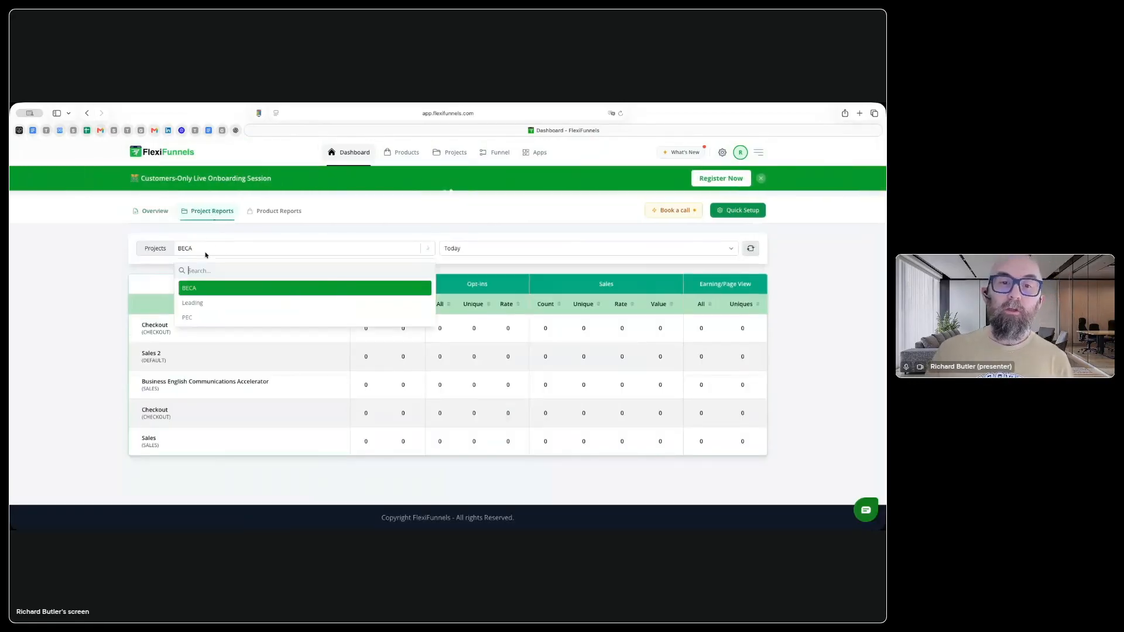
{"action": "left_click", "coordinate": [199, 316]}
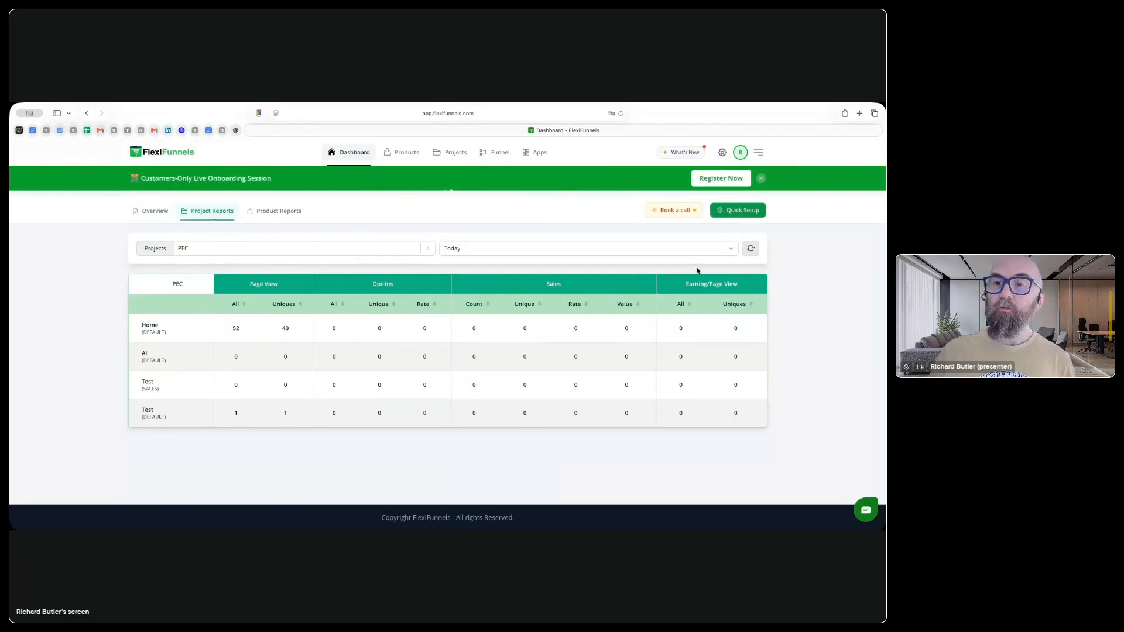
{"action": "left_click", "coordinate": [523, 258]}
{"action": "left_click", "coordinate": [468, 255]}
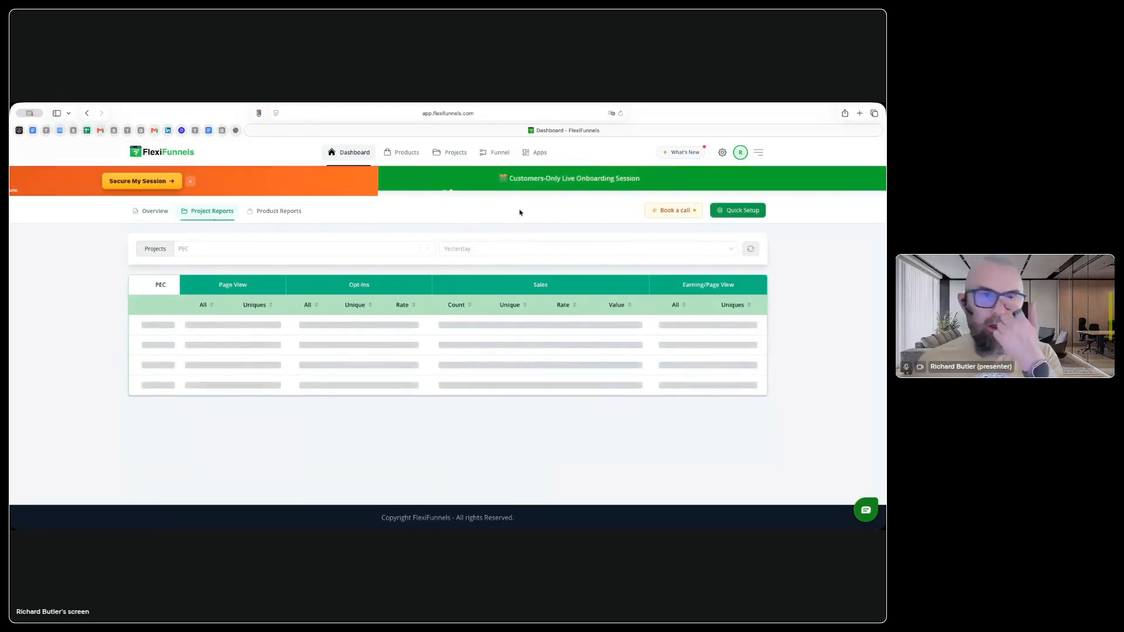
{"action": "left_click", "coordinate": [491, 113]}
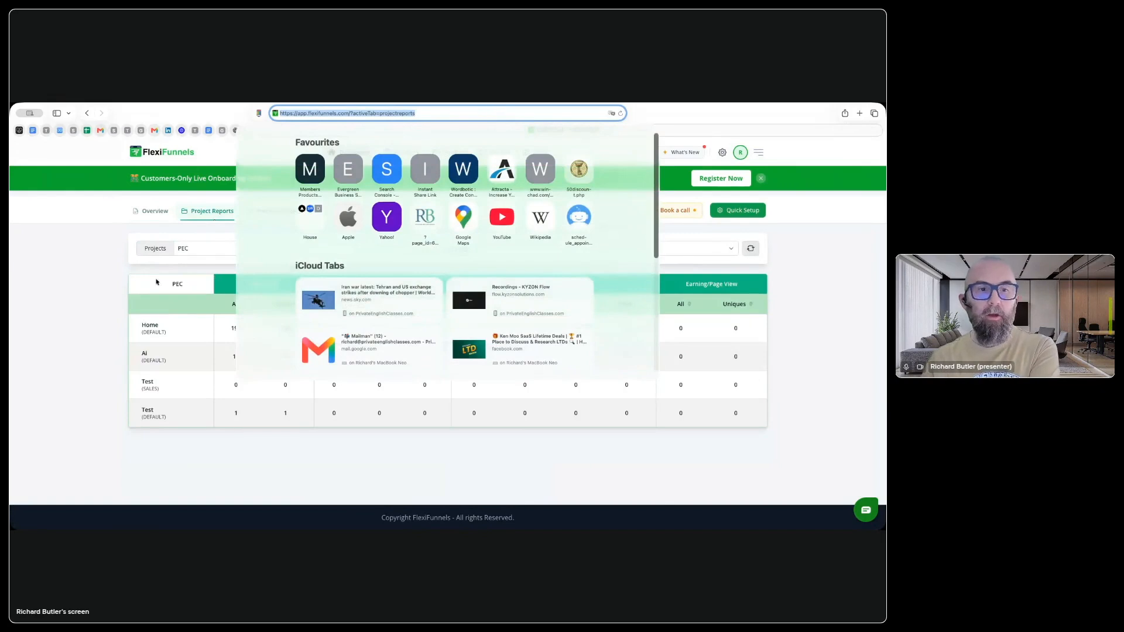
{"action": "left_click", "coordinate": [76, 286]}
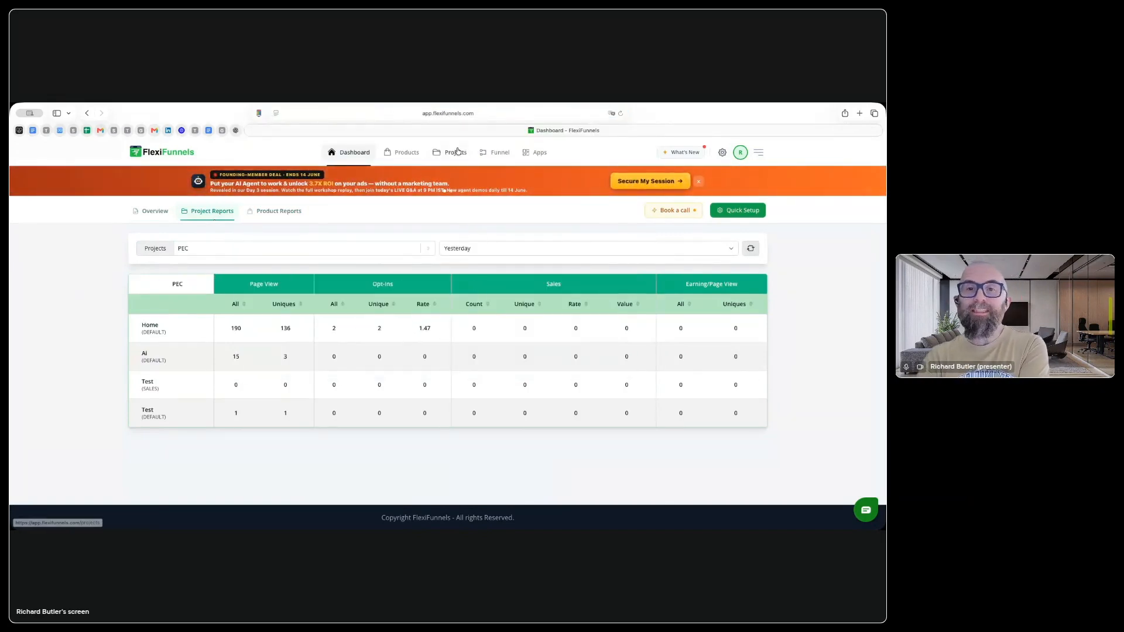
Step: Open the Home page of the PEC project in the page editor
{"action": "left_click", "coordinate": [444, 155]}
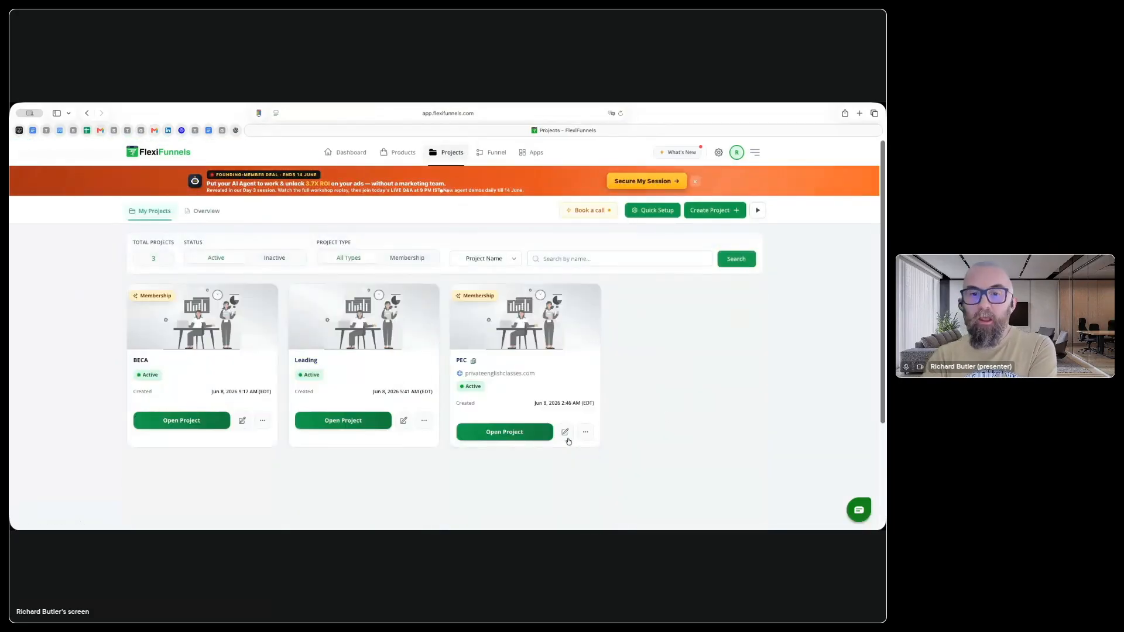
{"action": "left_click", "coordinate": [507, 433]}
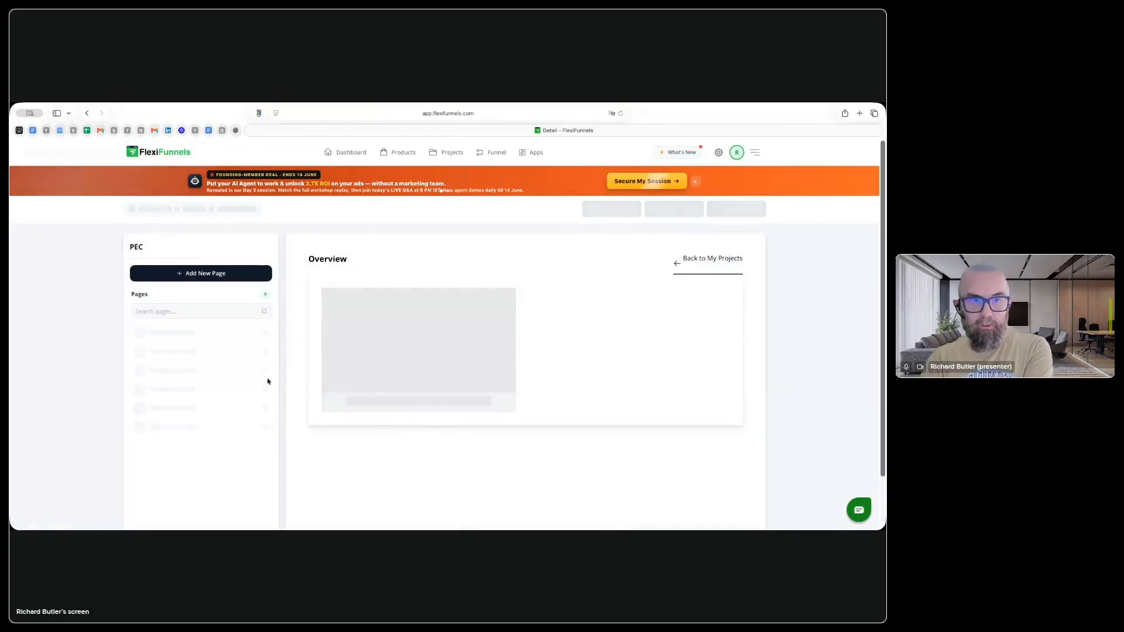
{"action": "scroll", "coordinate": [199, 439], "scroll_direction": "down", "scroll_amount": 2}
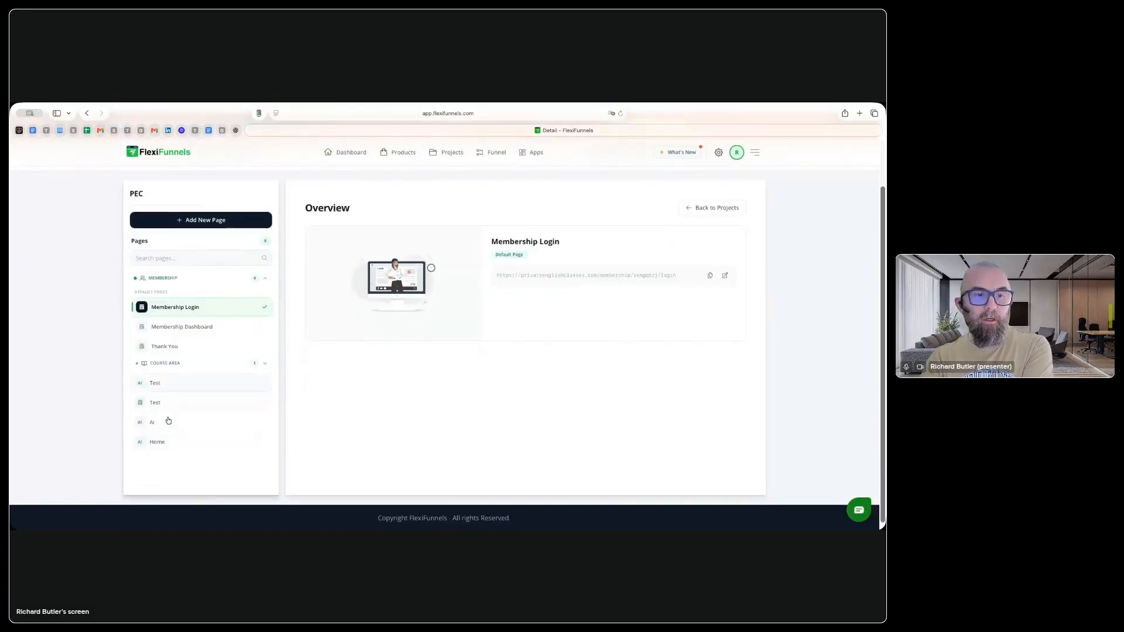
{"action": "left_click", "coordinate": [168, 442]}
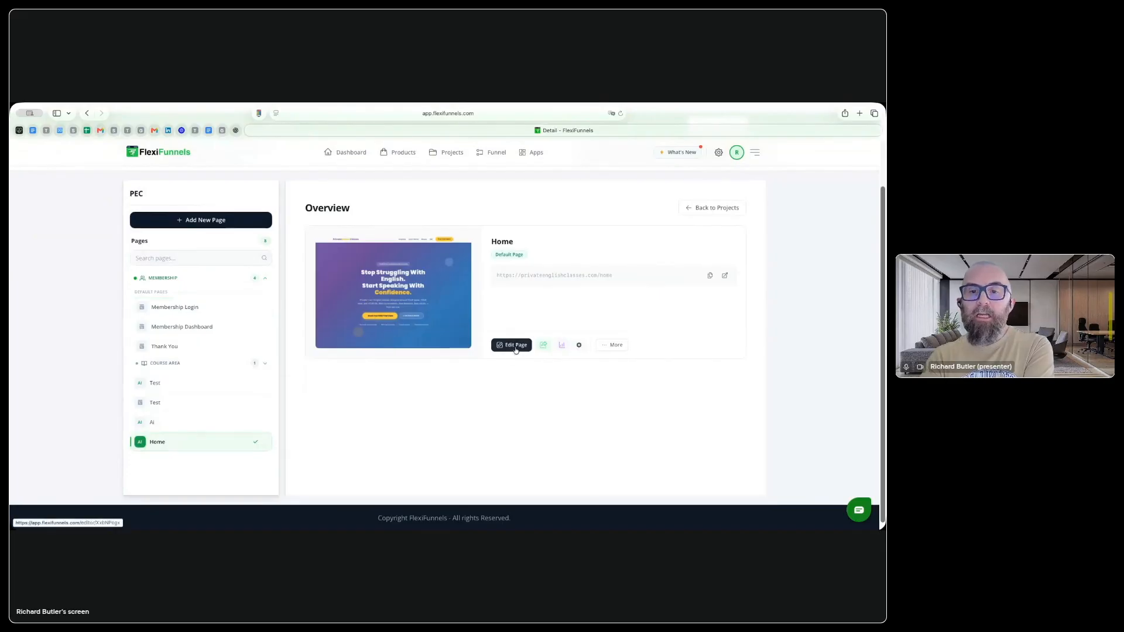
{"action": "left_click", "coordinate": [516, 350]}
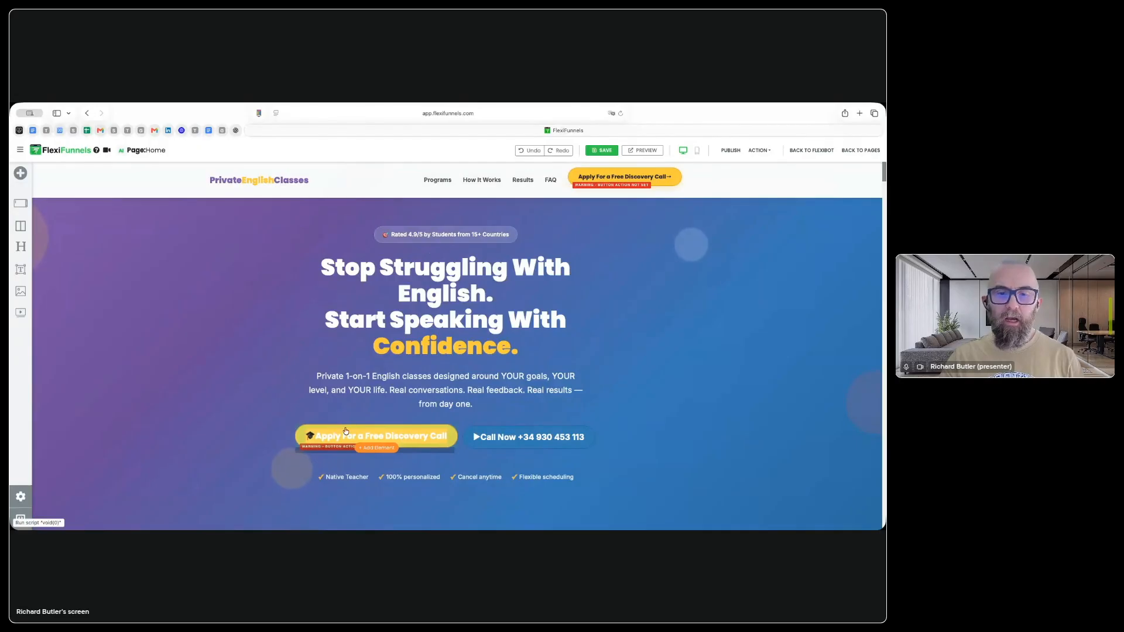
Step: Replace the long dash after "Real results" in the hero paragraph with a short hyphen
{"action": "double_click", "coordinate": [415, 389]}
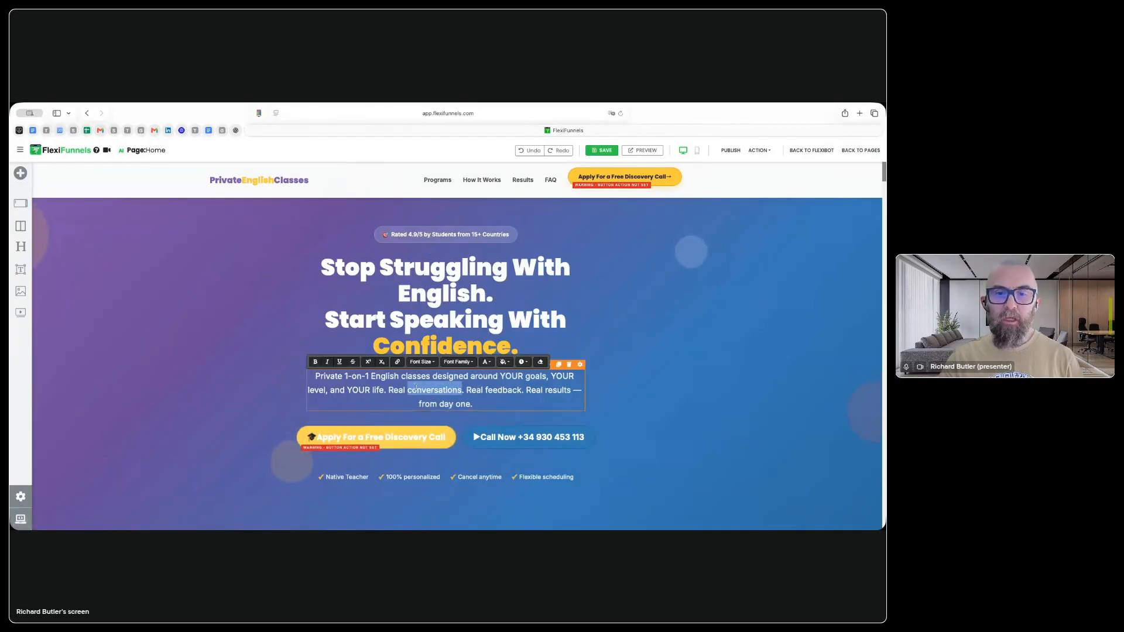
{"action": "left_click", "coordinate": [523, 390]}
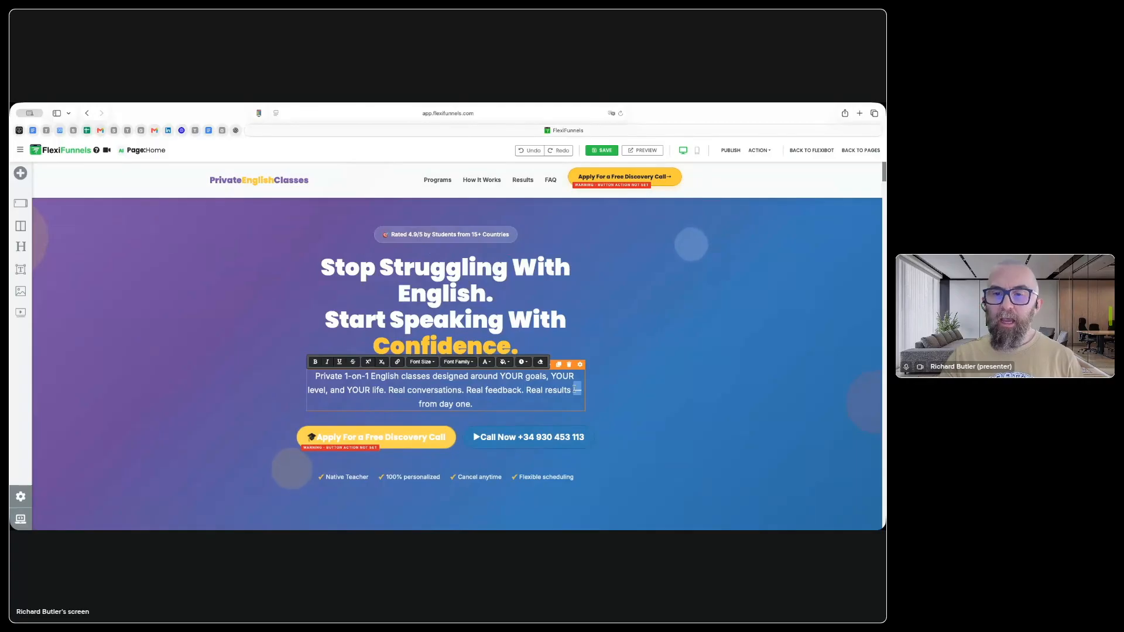
{"action": "type", "text": "-"}
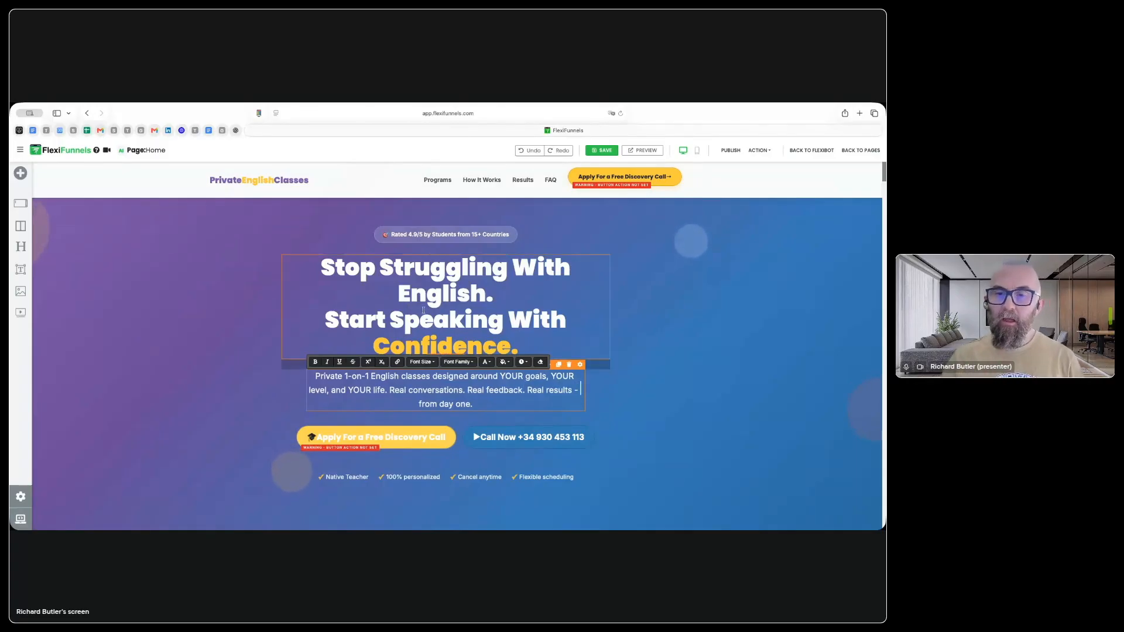
Step: Review the Home page's sections down to the footer, including the discovery call application form
{"action": "scroll", "coordinate": [433, 406], "scroll_direction": "down", "scroll_amount": 8}
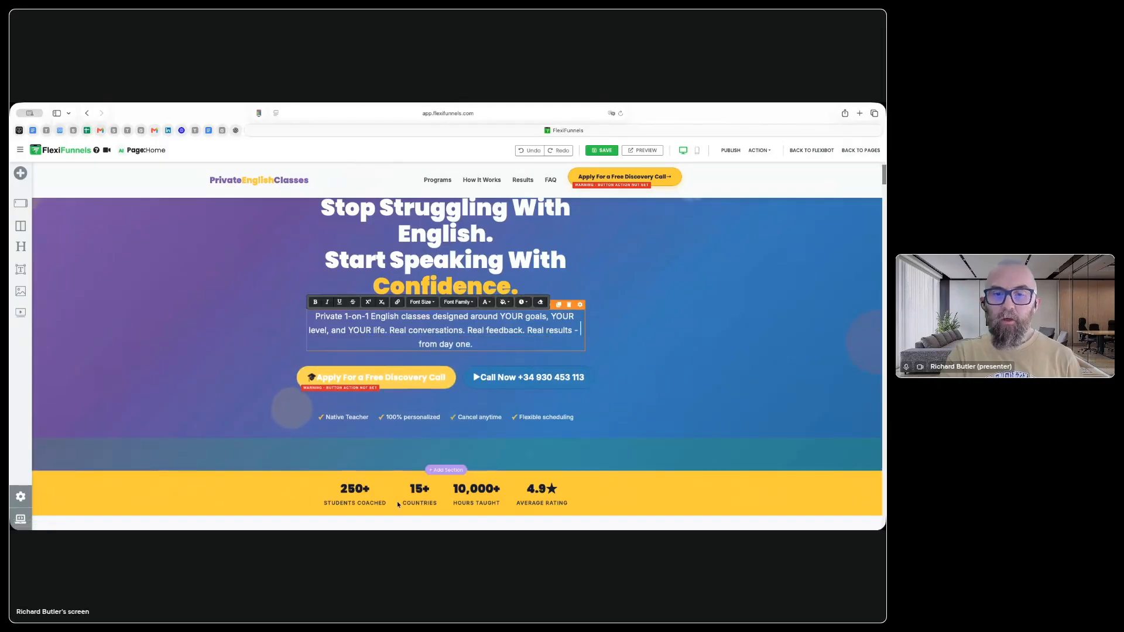
{"action": "scroll", "coordinate": [375, 475], "scroll_direction": "down", "scroll_amount": 20}
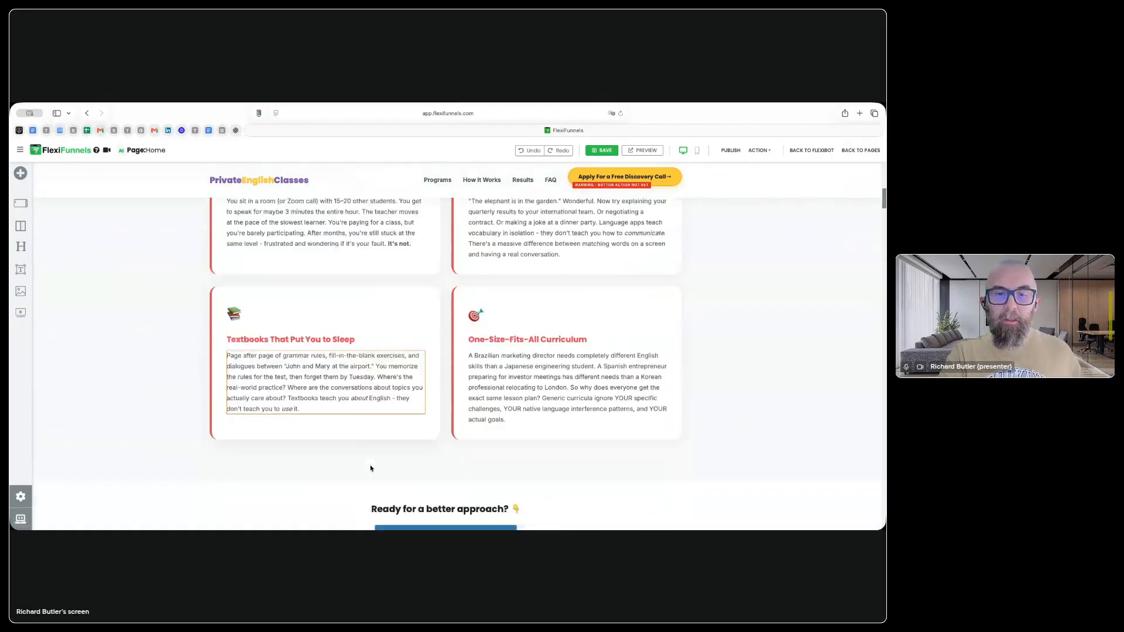
{"action": "scroll", "coordinate": [370, 437], "scroll_direction": "down", "scroll_amount": 20}
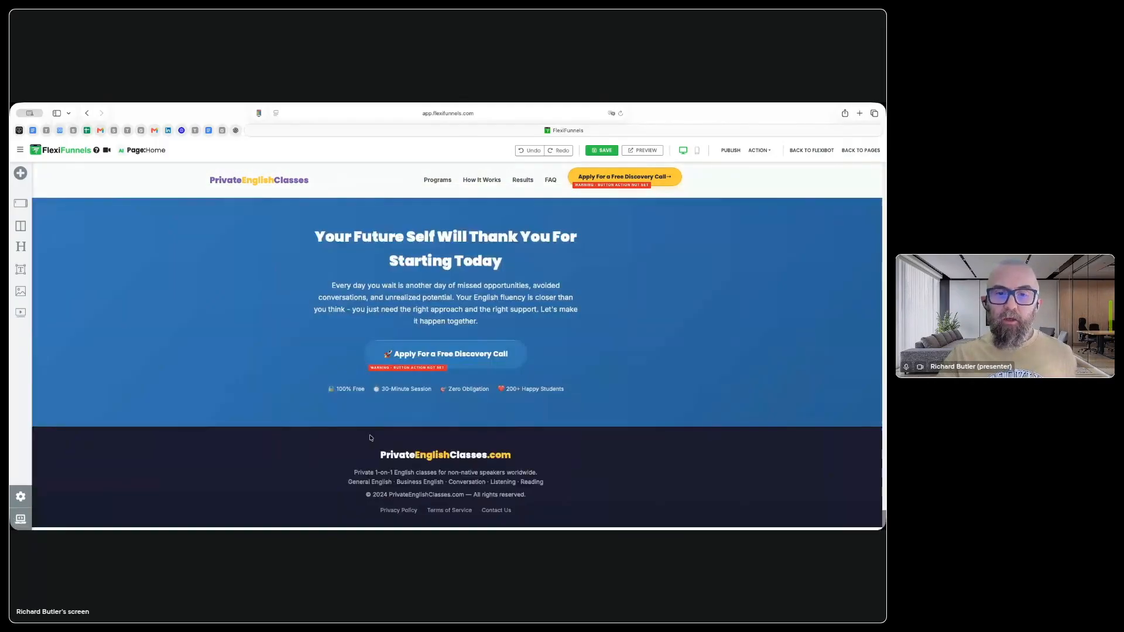
{"action": "scroll", "coordinate": [370, 436], "scroll_direction": "up", "scroll_amount": 15}
{"action": "scroll", "coordinate": [370, 433], "scroll_direction": "up", "scroll_amount": 10}
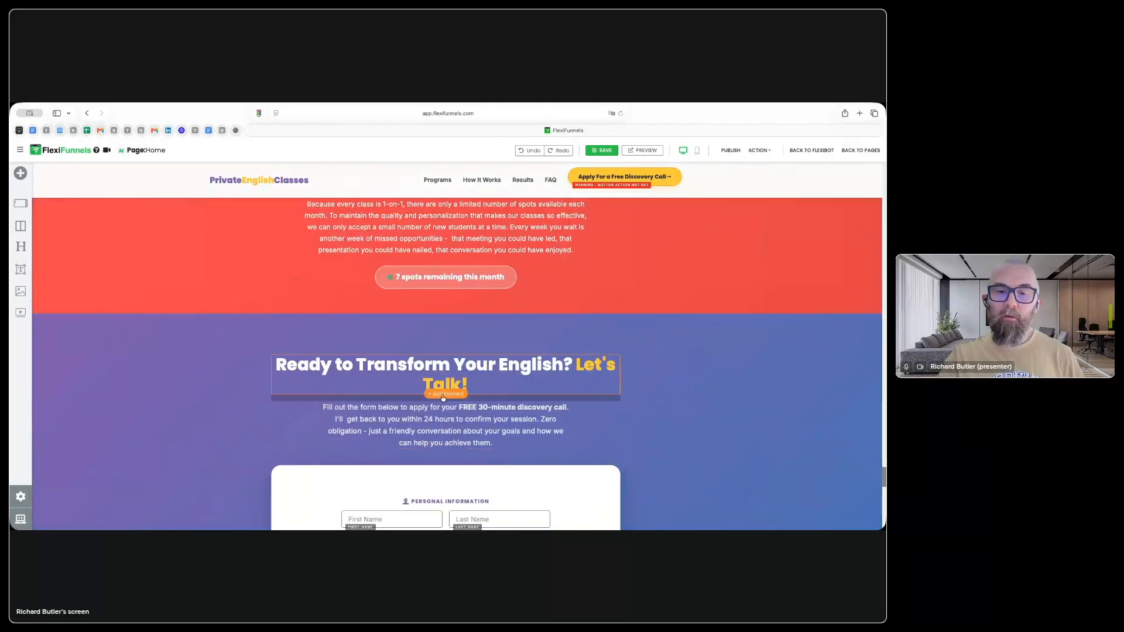
{"action": "scroll", "coordinate": [443, 404], "scroll_direction": "down", "scroll_amount": 10}
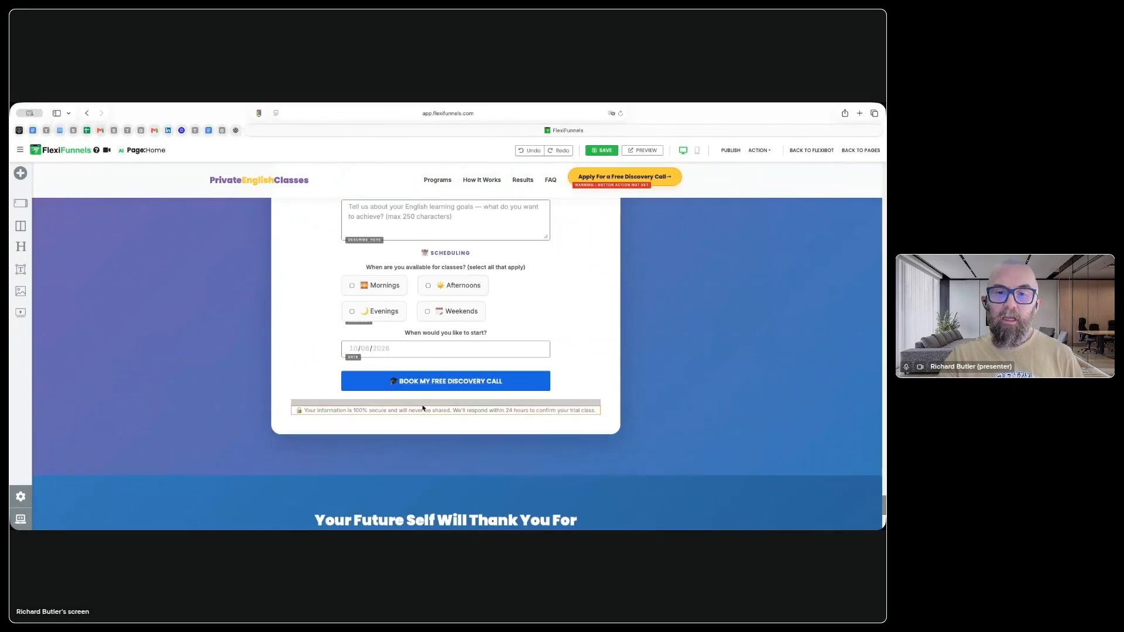
{"action": "scroll", "coordinate": [446, 439], "scroll_direction": "up", "scroll_amount": 15}
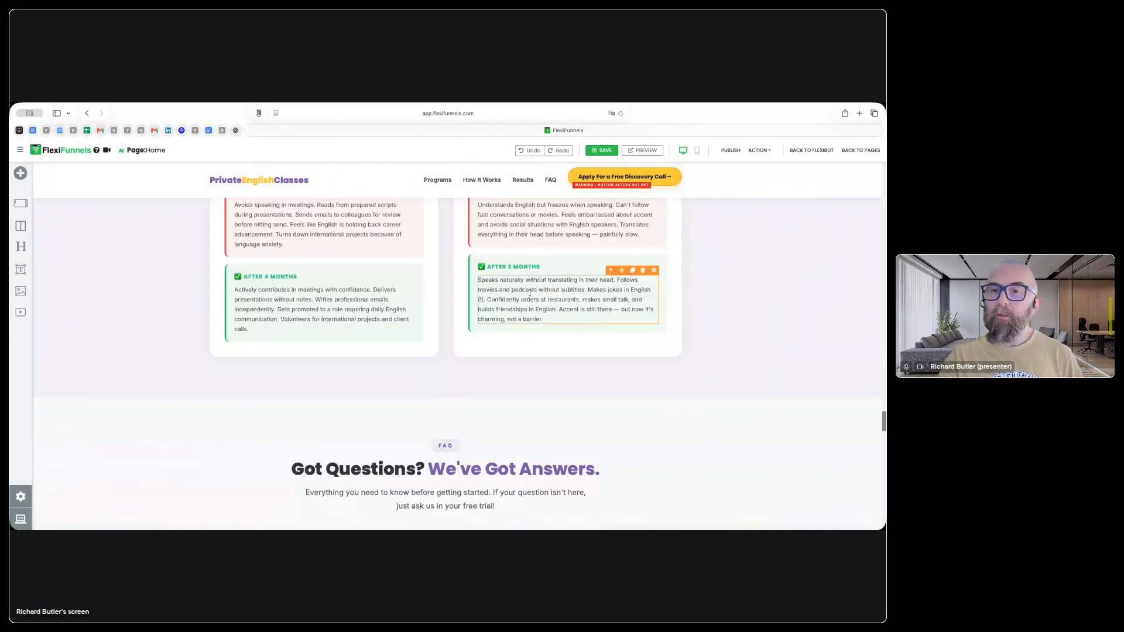
Step: Open the style settings of the "After 3 Months" paragraph and check the Basic and Advanced options
{"action": "left_click", "coordinate": [655, 272]}
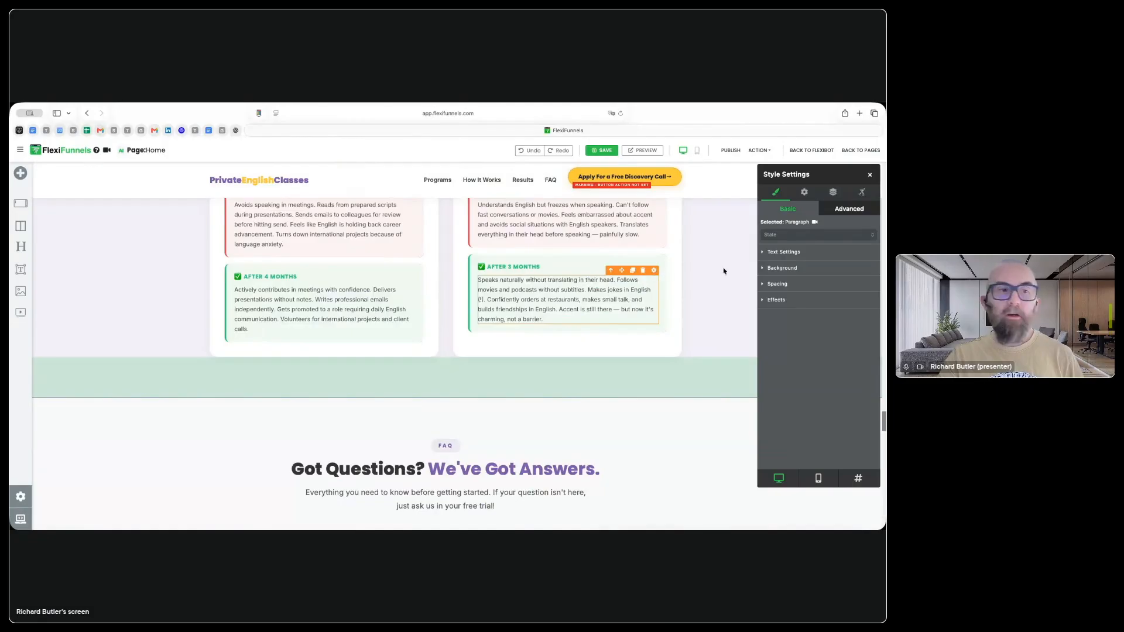
{"action": "left_click", "coordinate": [844, 217]}
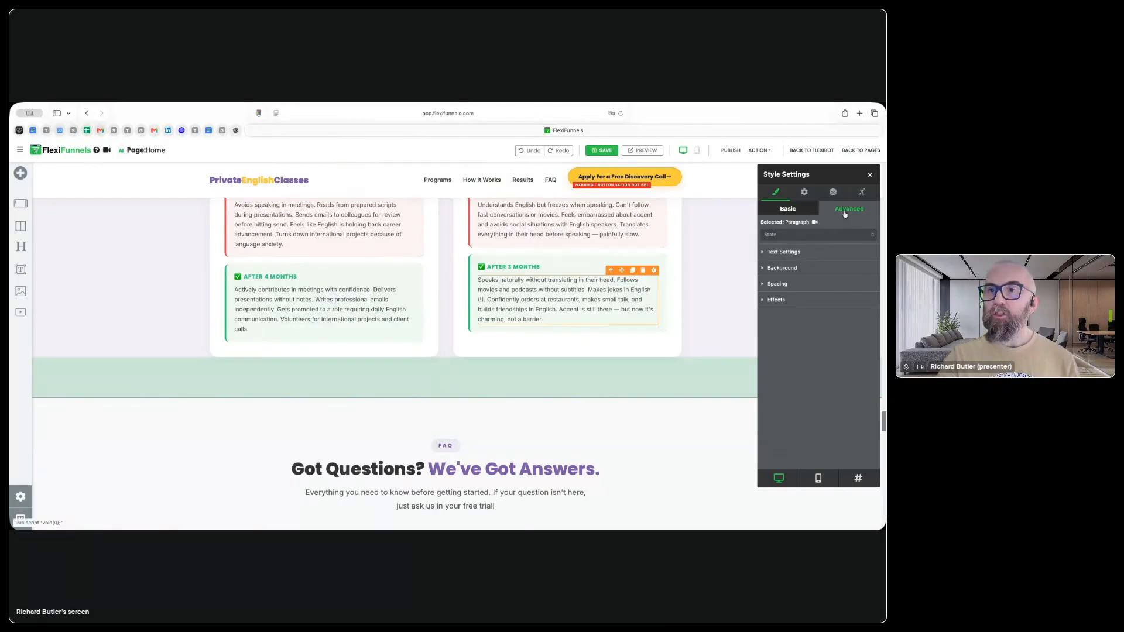
{"action": "left_click", "coordinate": [780, 210]}
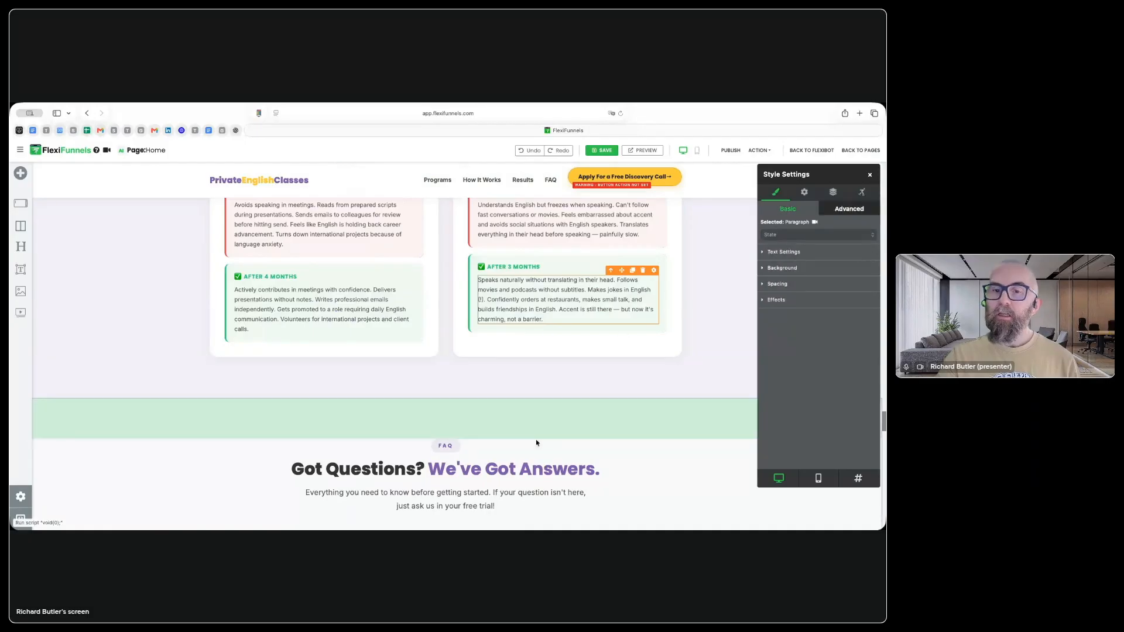
Step: Examine the testimonials and comparison table, selecting the Private Classes cell for Business English and the surrounding section
{"action": "scroll", "coordinate": [529, 439], "scroll_direction": "up", "scroll_amount": 10}
{"action": "scroll", "coordinate": [529, 438], "scroll_direction": "down", "scroll_amount": 2}
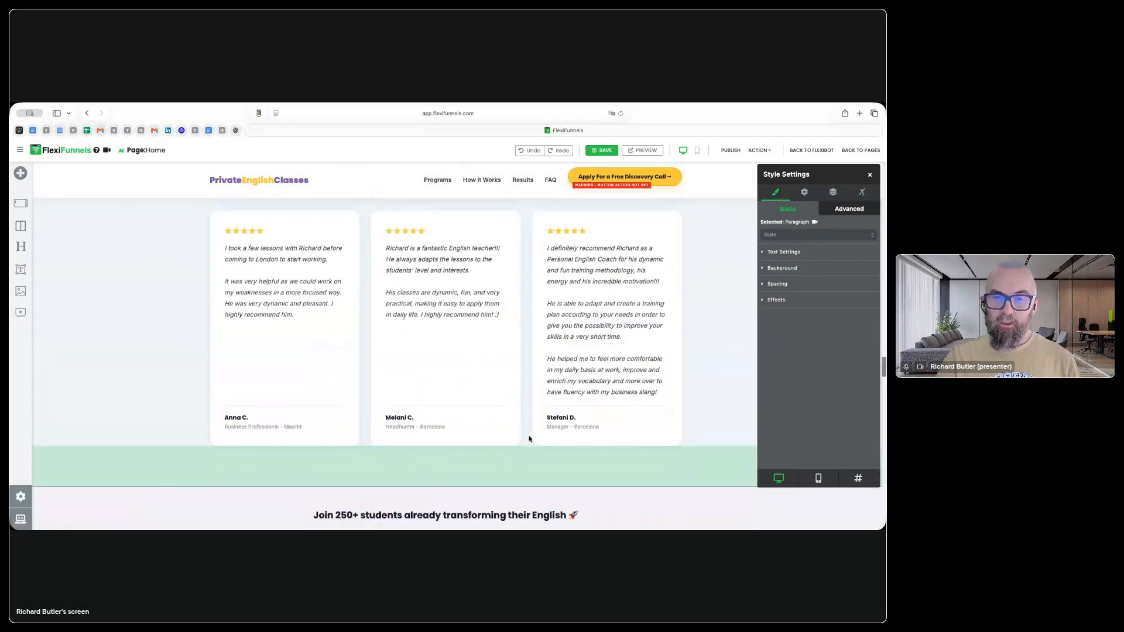
{"action": "scroll", "coordinate": [529, 438], "scroll_direction": "down", "scroll_amount": 5}
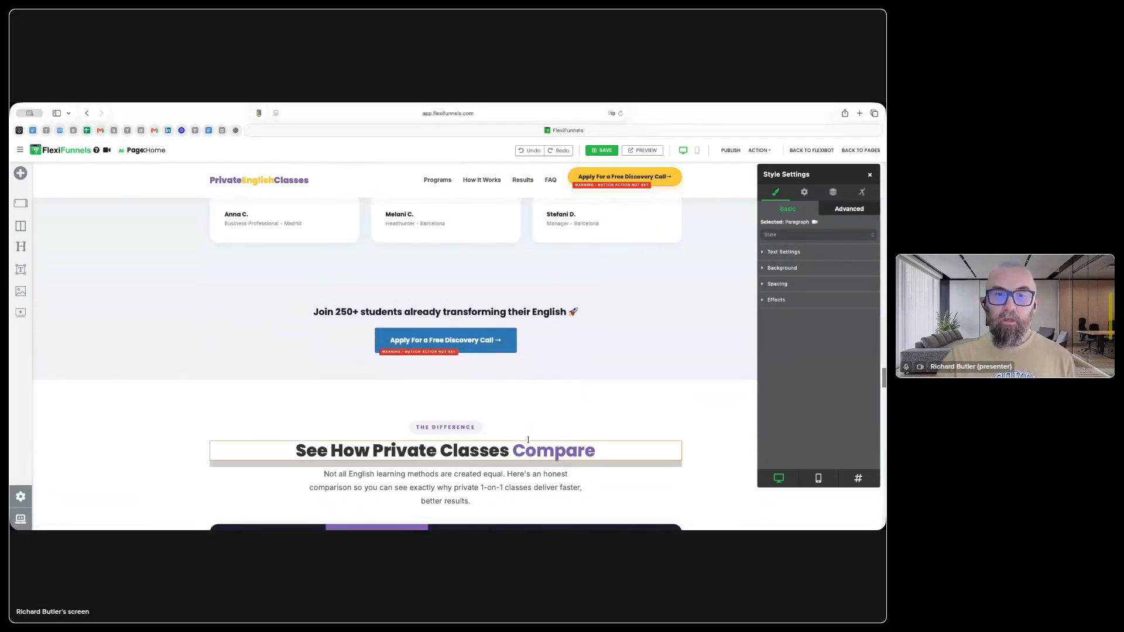
{"action": "scroll", "coordinate": [528, 439], "scroll_direction": "down", "scroll_amount": 7}
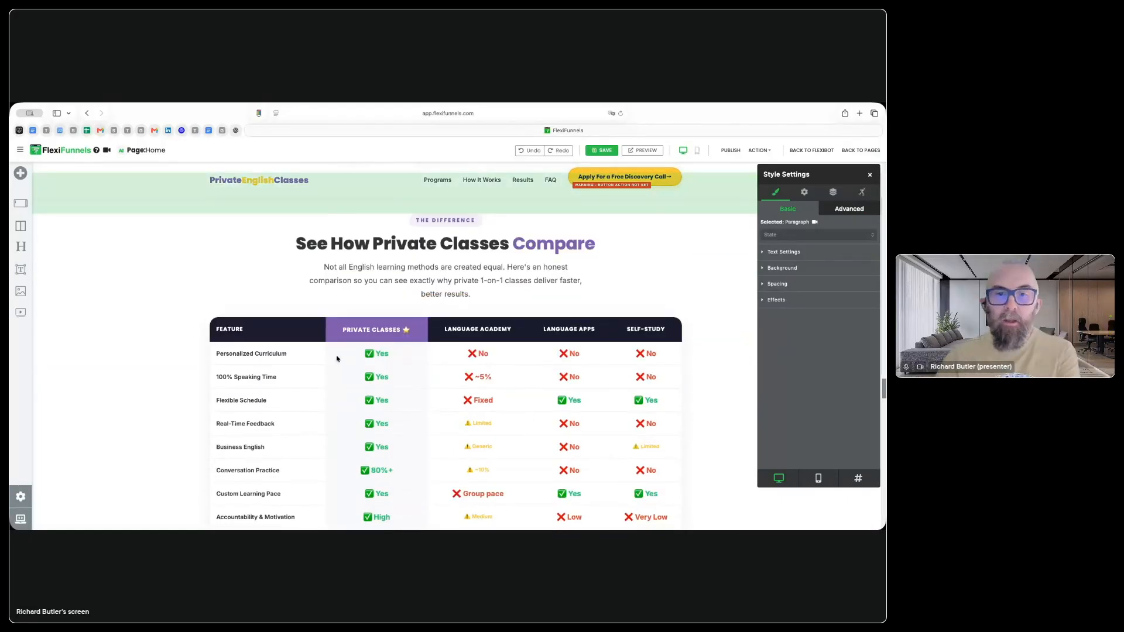
{"action": "scroll", "coordinate": [398, 415], "scroll_direction": "down", "scroll_amount": 1}
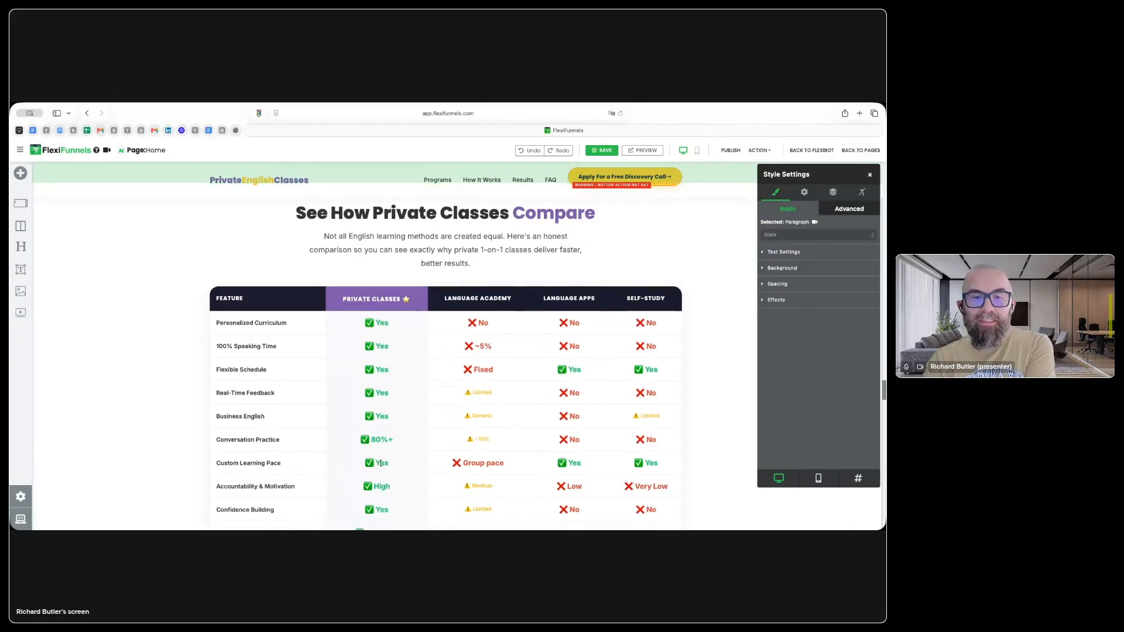
{"action": "scroll", "coordinate": [383, 459], "scroll_direction": "down", "scroll_amount": 1}
{"action": "scroll", "coordinate": [407, 439], "scroll_direction": "down", "scroll_amount": 2}
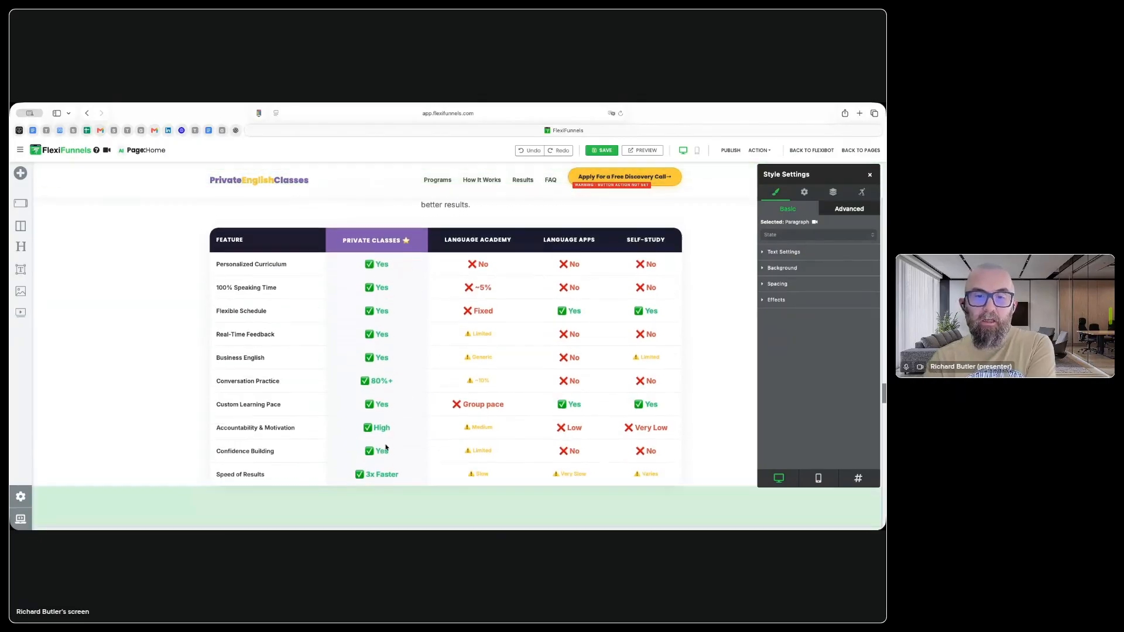
{"action": "left_click", "coordinate": [385, 357]}
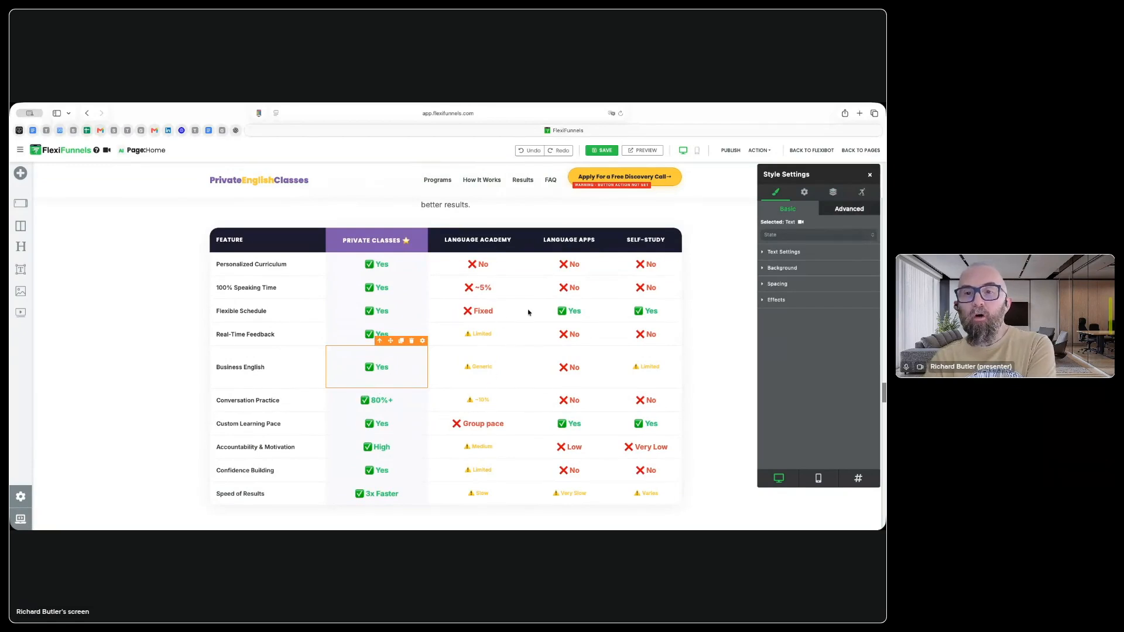
{"action": "left_click", "coordinate": [710, 363]}
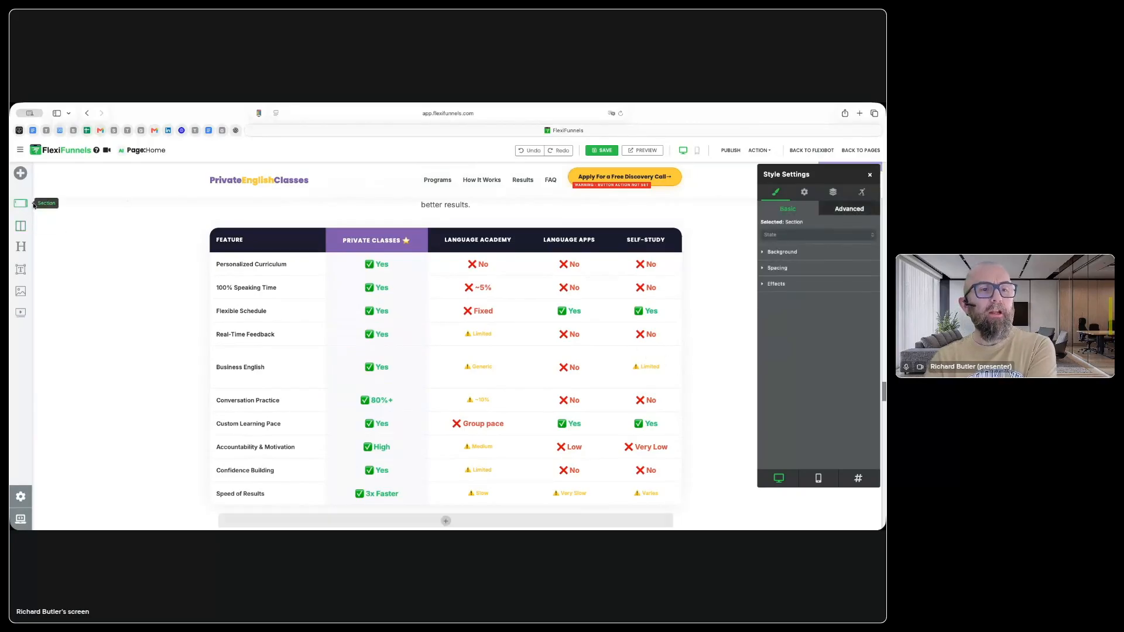
Step: Browse the About Us and Bonuses categories of the built-in design blocks and view the Built-in Blocks Overview help article
{"action": "left_click", "coordinate": [14, 178]}
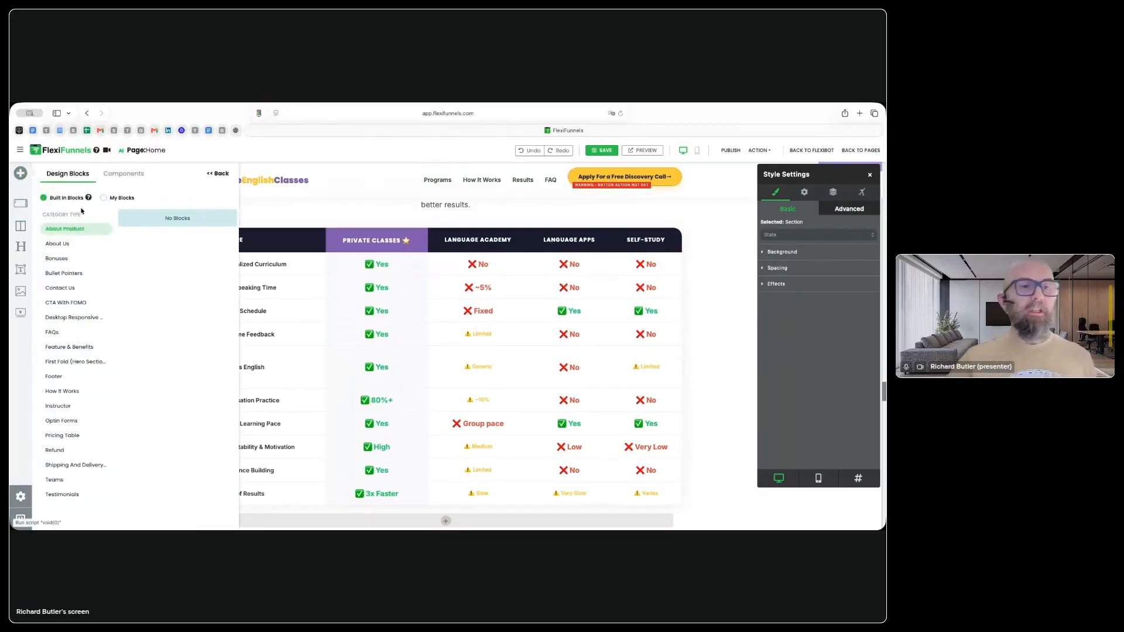
{"action": "left_click", "coordinate": [88, 198]}
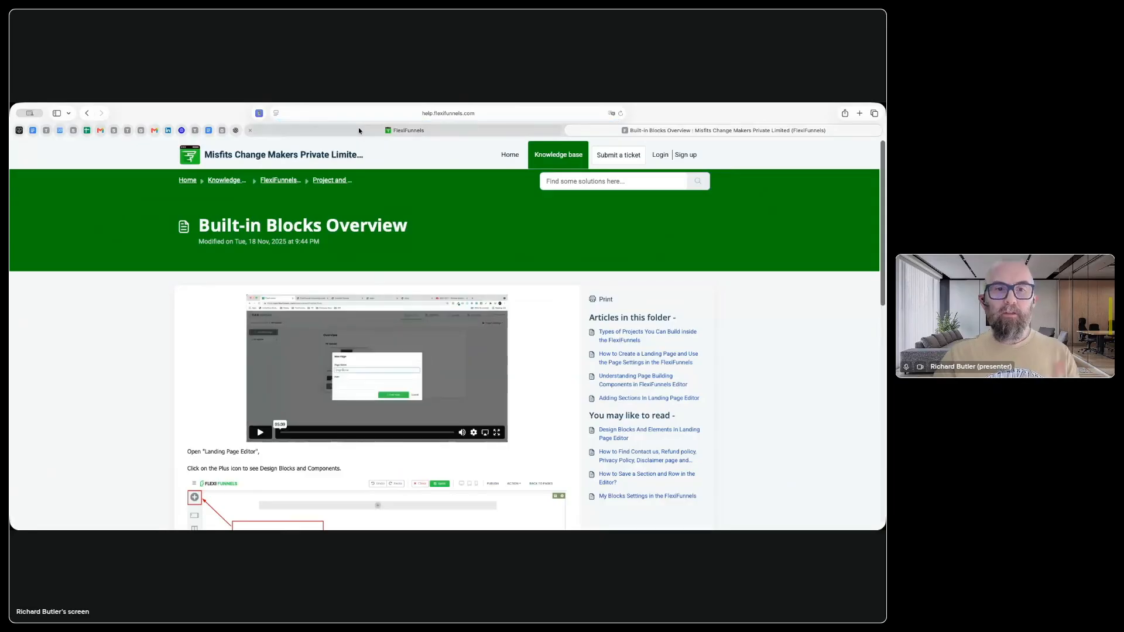
{"action": "left_click", "coordinate": [358, 129]}
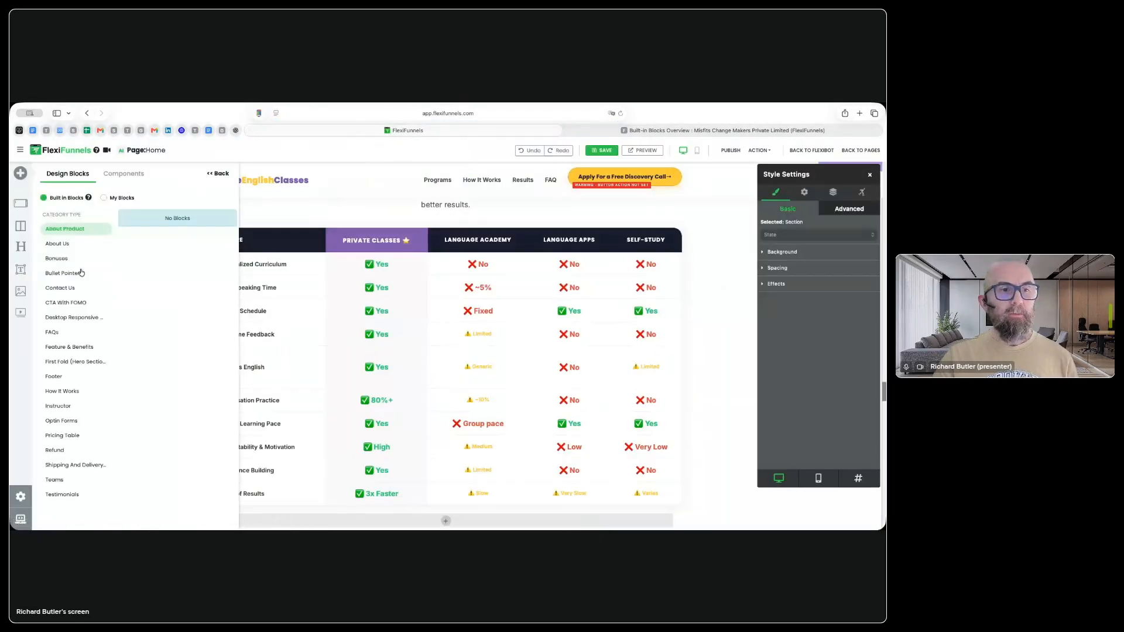
{"action": "left_click", "coordinate": [55, 246]}
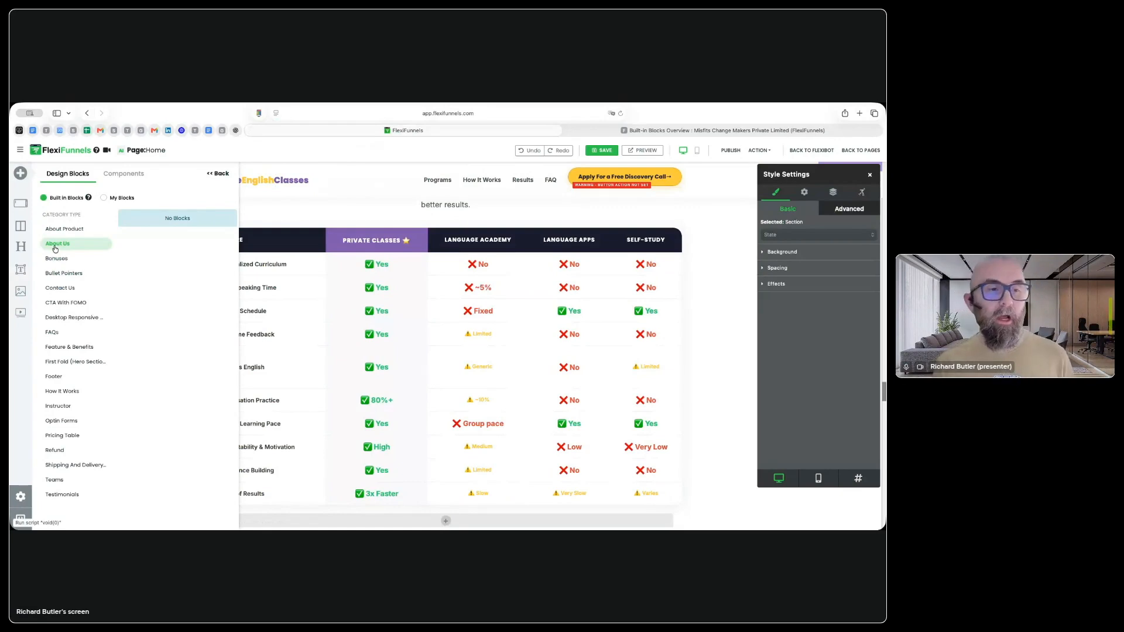
{"action": "left_click", "coordinate": [62, 258]}
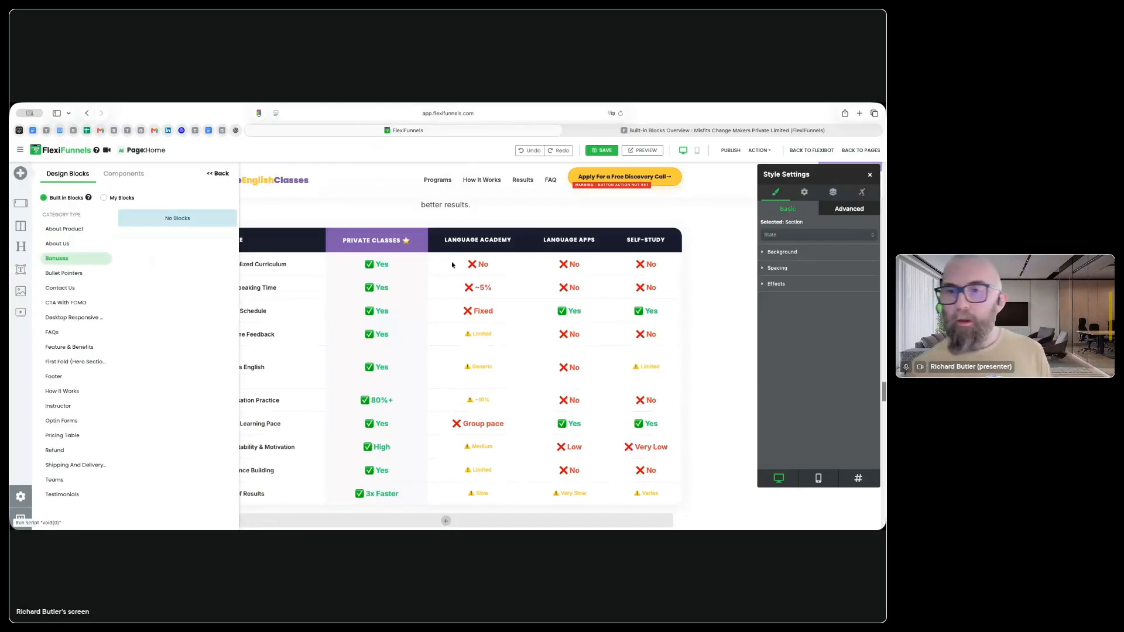
{"action": "scroll", "coordinate": [723, 316], "scroll_direction": "down", "scroll_amount": 4}
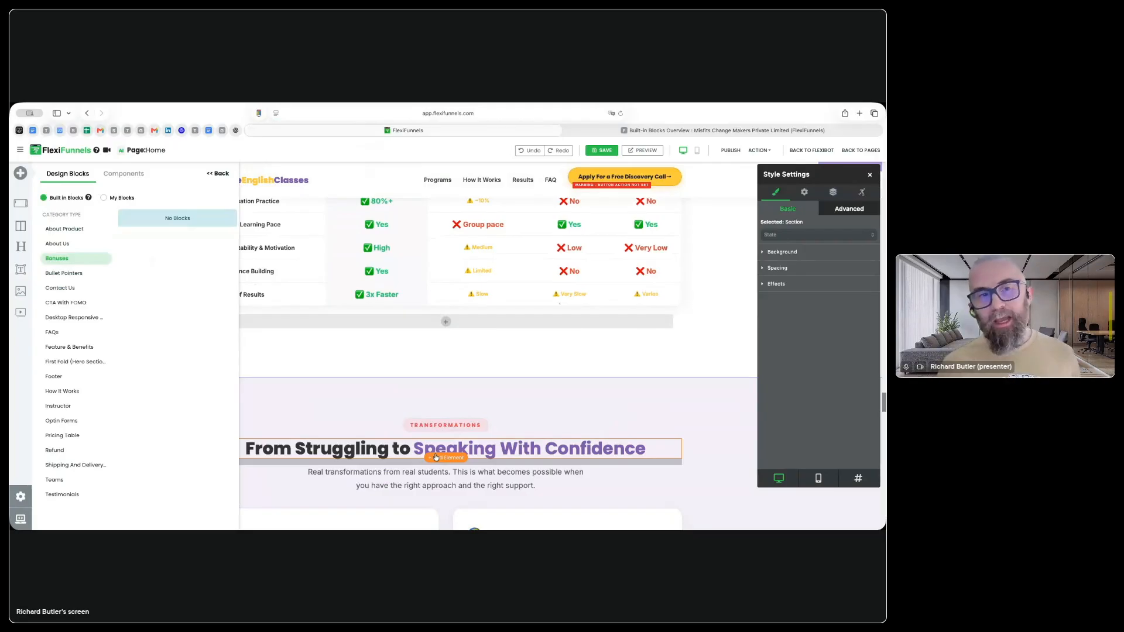
Step: View the available Sections and Forms components, and return to the design blocks
{"action": "left_click", "coordinate": [136, 178]}
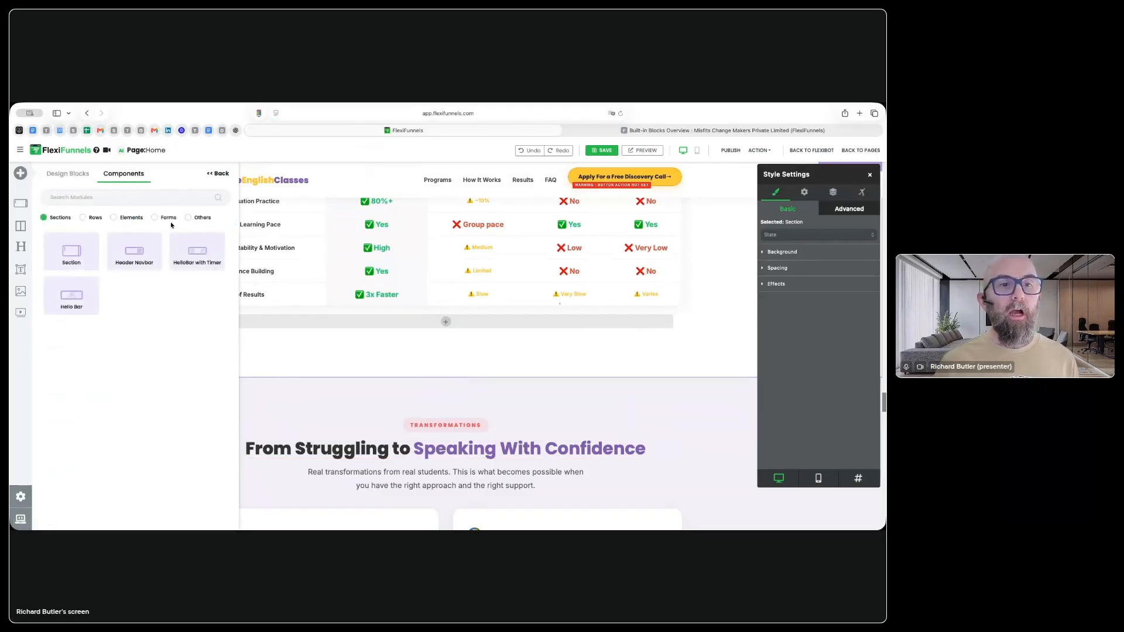
{"action": "left_click", "coordinate": [167, 217]}
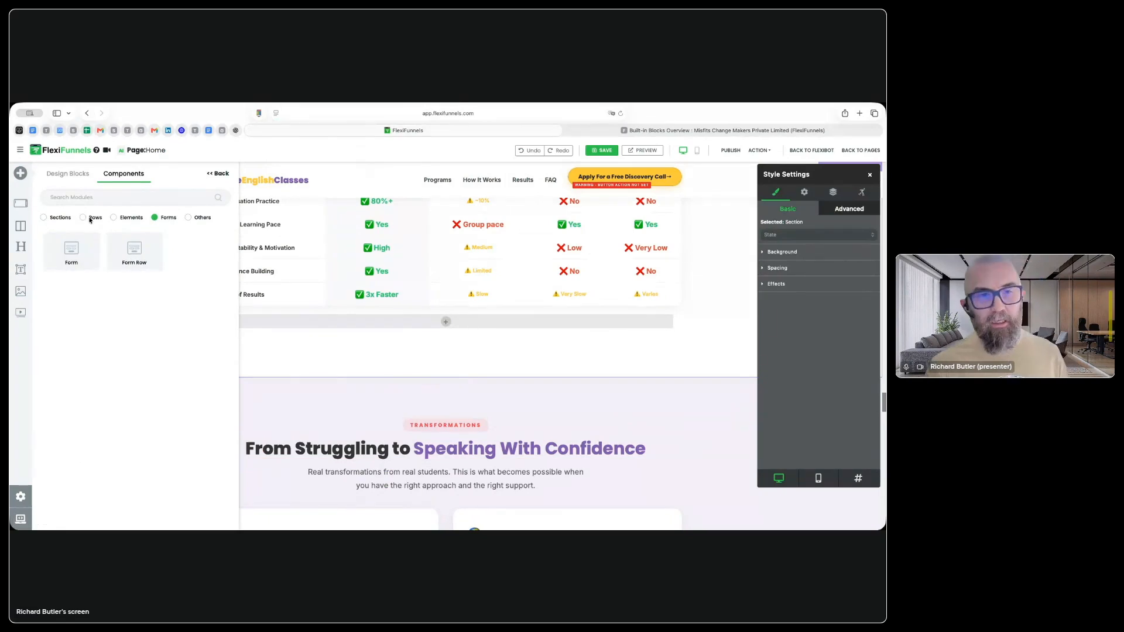
{"action": "left_click", "coordinate": [65, 174]}
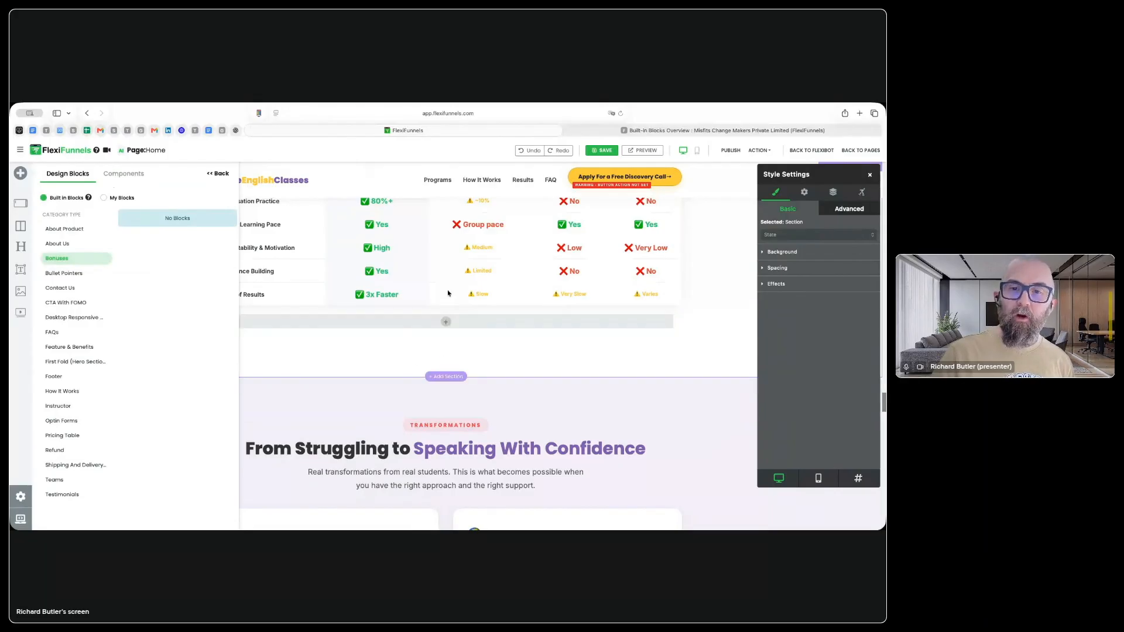
Step: Browse the available Forms and Elements components and select the box around the "See How Private Classes Compare" content
{"action": "scroll", "coordinate": [462, 293], "scroll_direction": "up", "scroll_amount": 5}
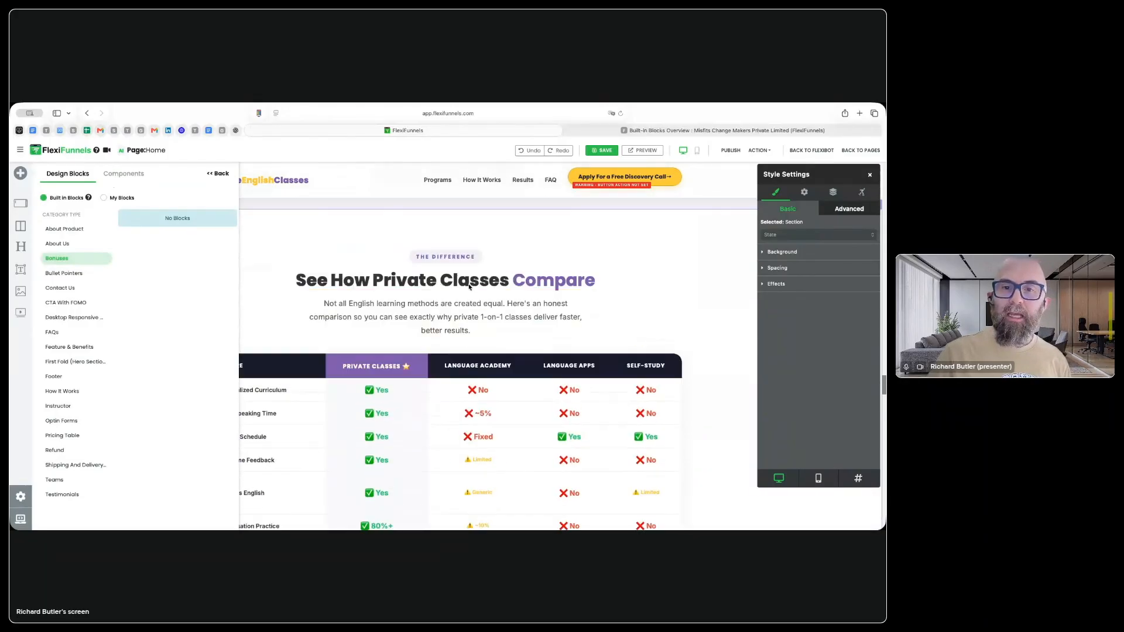
{"action": "left_click", "coordinate": [221, 175]}
{"action": "left_click", "coordinate": [448, 290]}
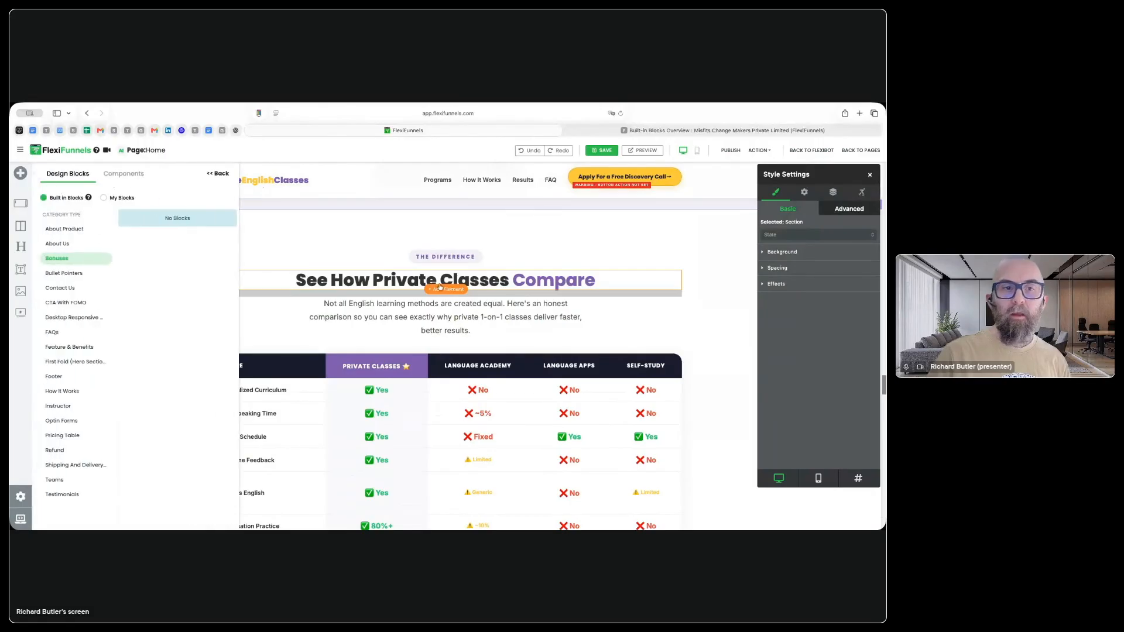
{"action": "left_click", "coordinate": [110, 176]}
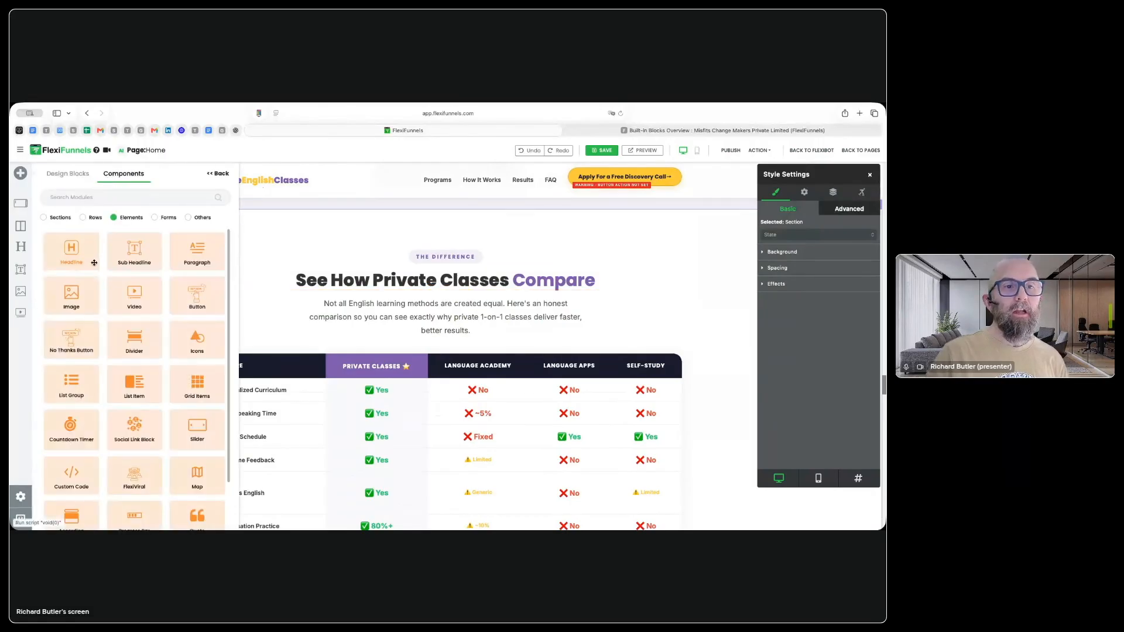
{"action": "left_click", "coordinate": [168, 218]}
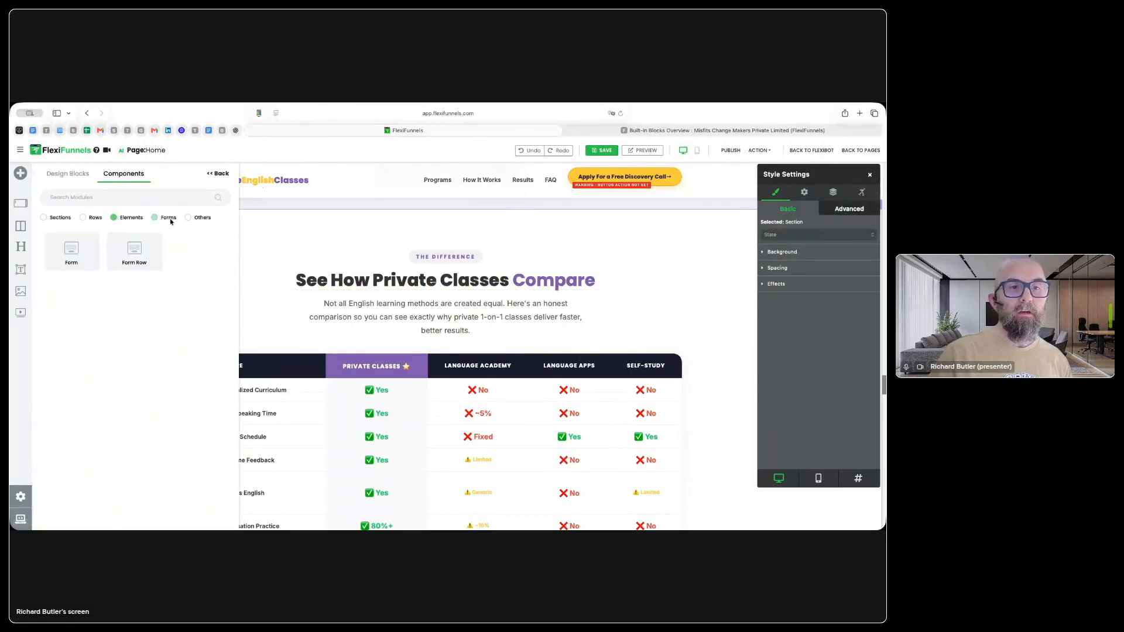
{"action": "left_click", "coordinate": [130, 218]}
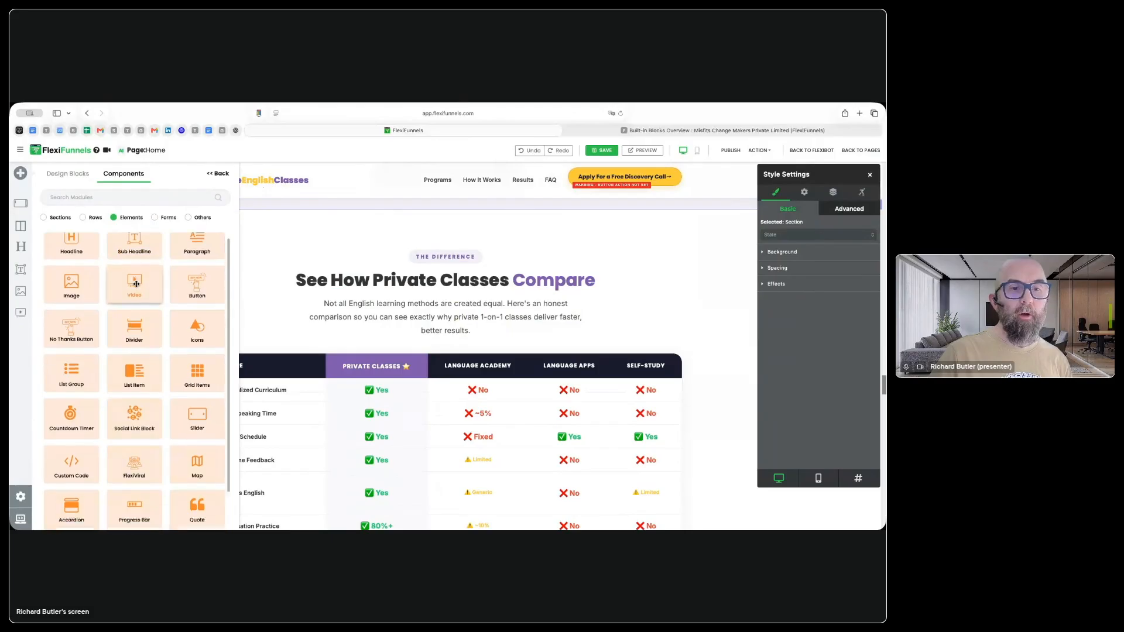
{"action": "scroll", "coordinate": [136, 285], "scroll_direction": "down", "scroll_amount": 2}
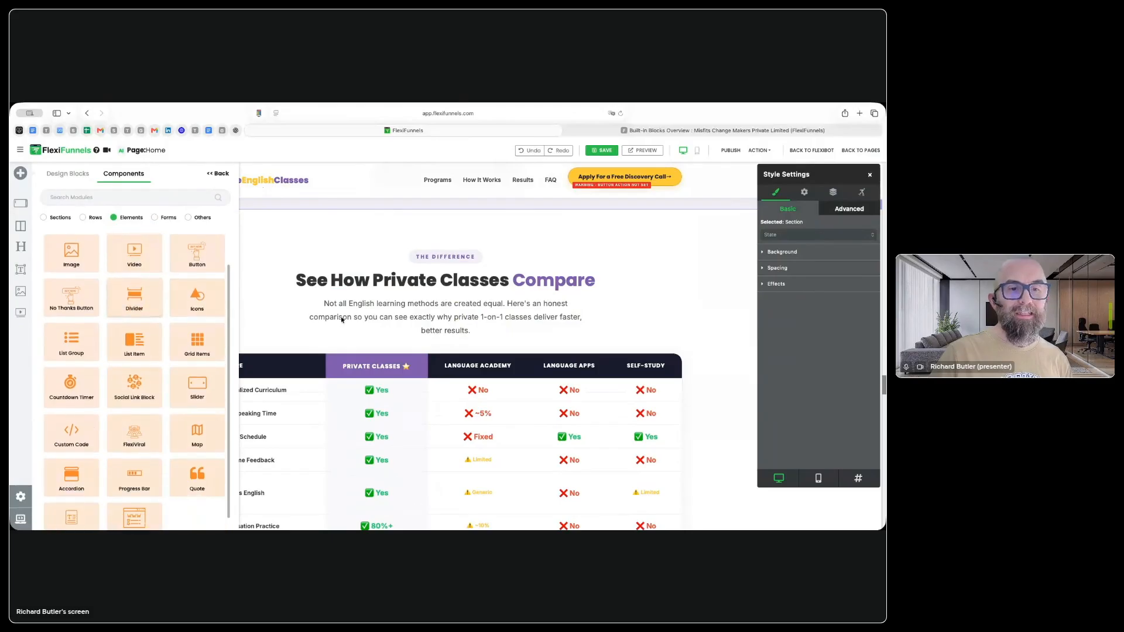
{"action": "left_click", "coordinate": [662, 266]}
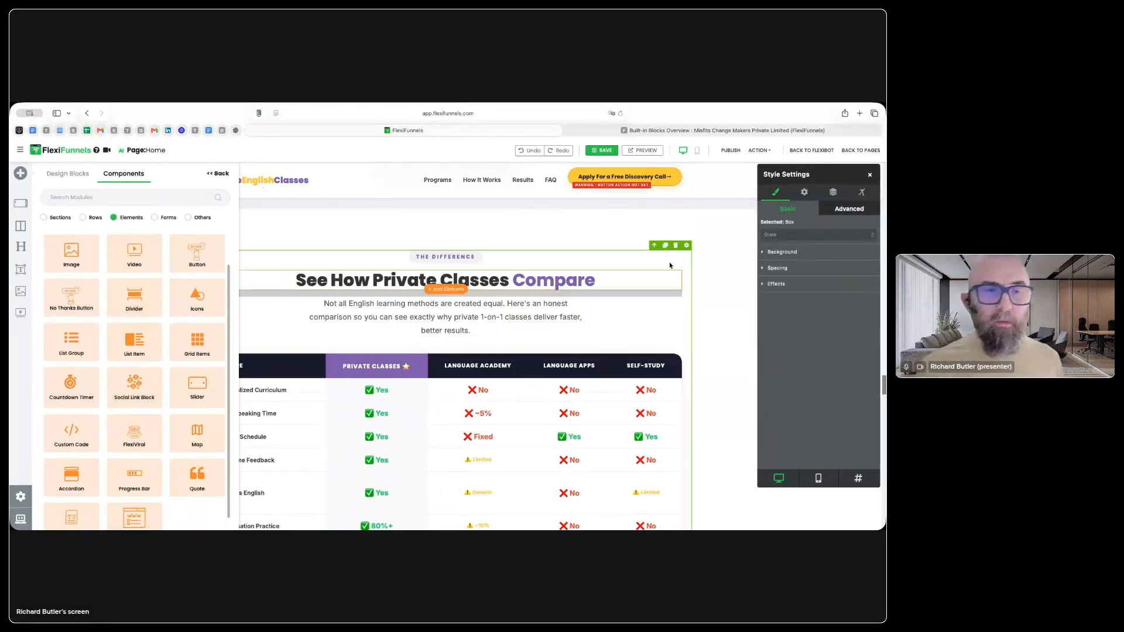
Step: Leave the page builder for the dashboard and open the creation of a new AI page
{"action": "left_click", "coordinate": [64, 153]}
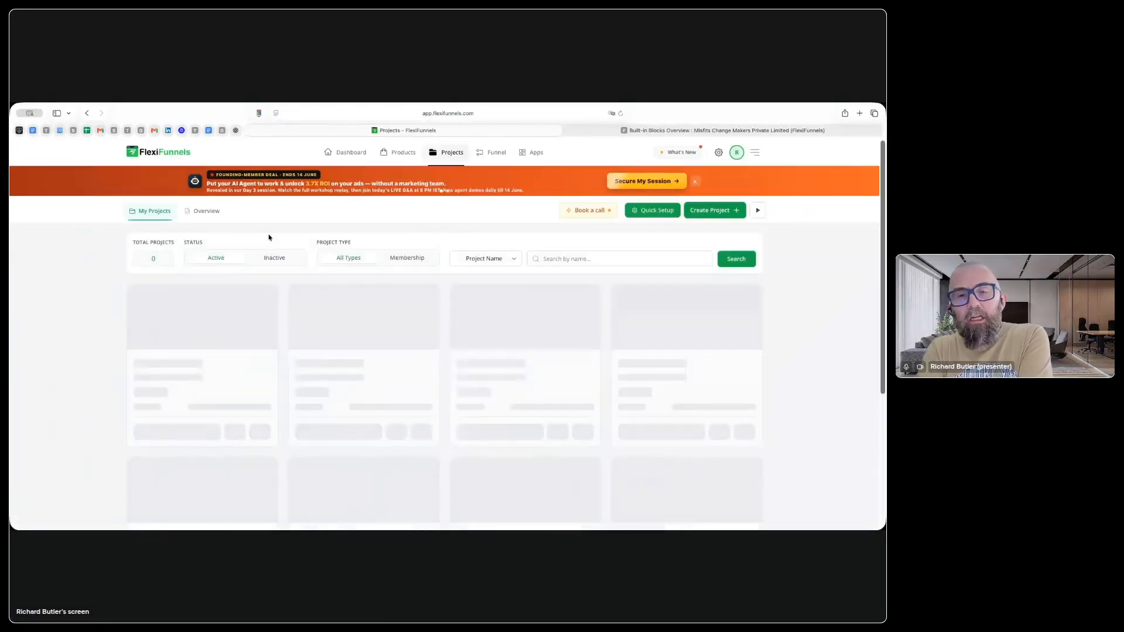
{"action": "left_click", "coordinate": [350, 152]}
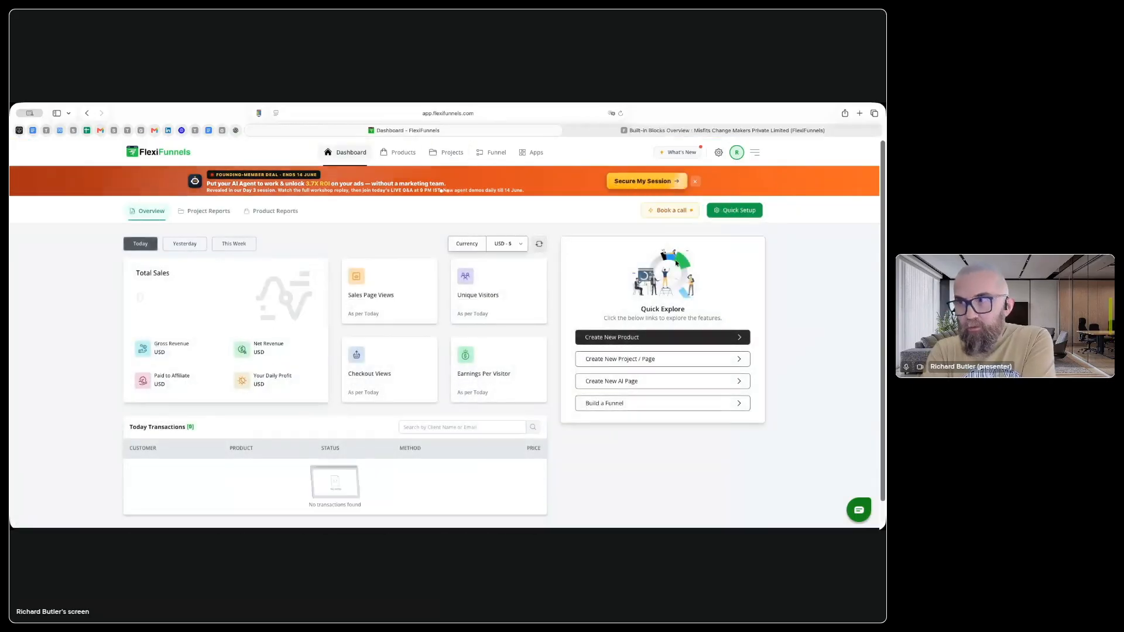
{"action": "left_click", "coordinate": [636, 381]}
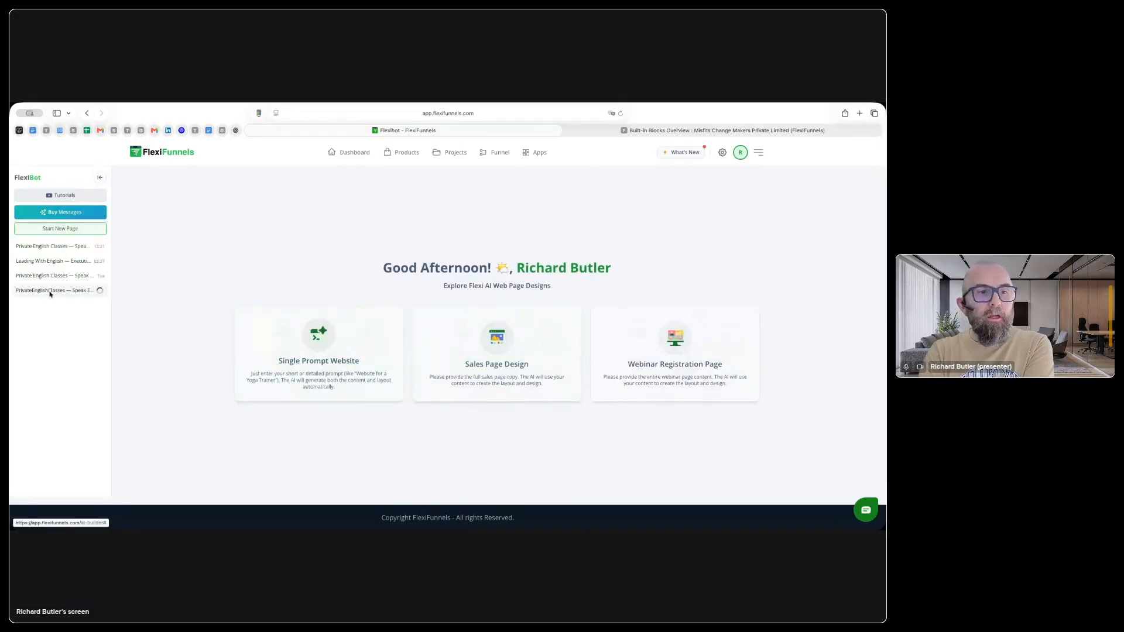
Step: Open the oldest PrivateEnglishClasses page in the FlexiBot history and examine its initial prompt and generated design
{"action": "left_click", "coordinate": [50, 293]}
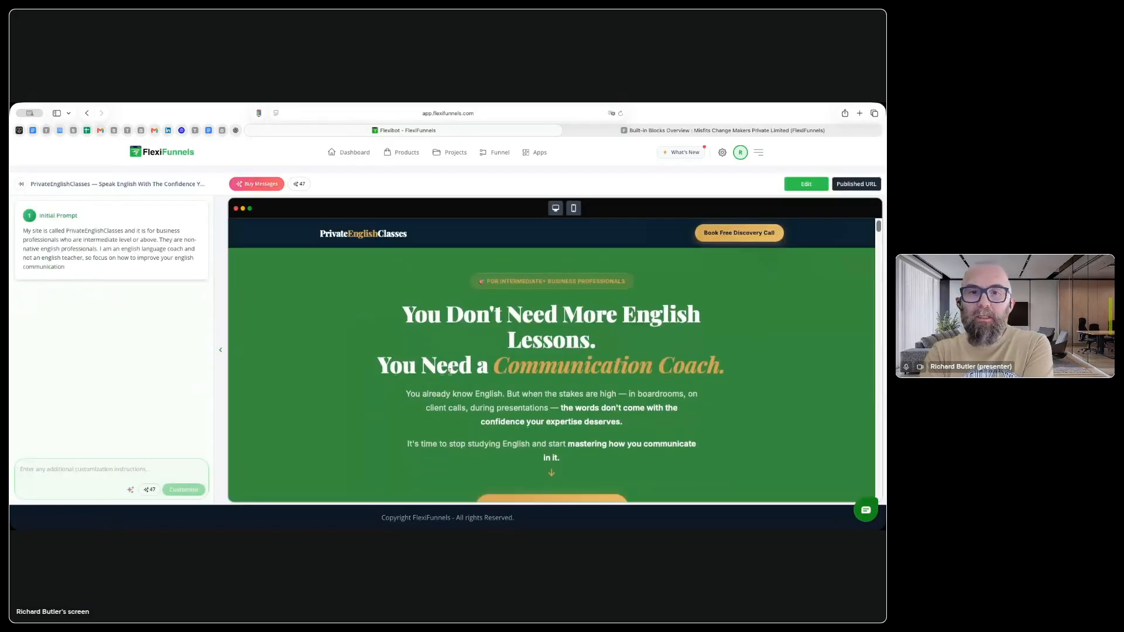
{"action": "scroll", "coordinate": [450, 368], "scroll_direction": "down", "scroll_amount": 10}
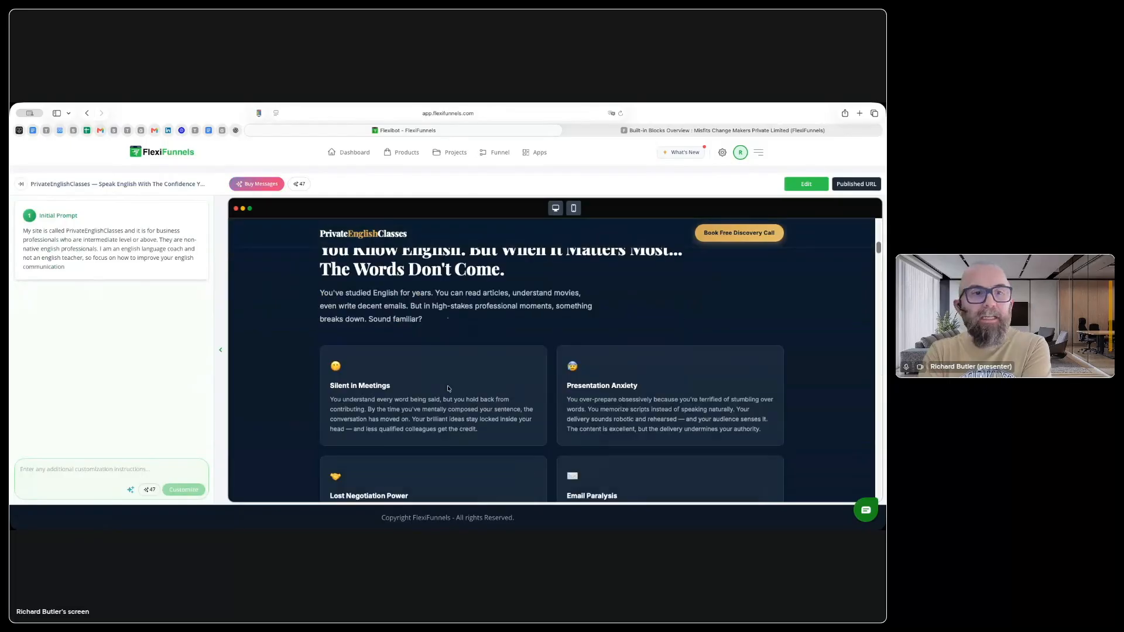
{"action": "scroll", "coordinate": [448, 389], "scroll_direction": "down", "scroll_amount": 15}
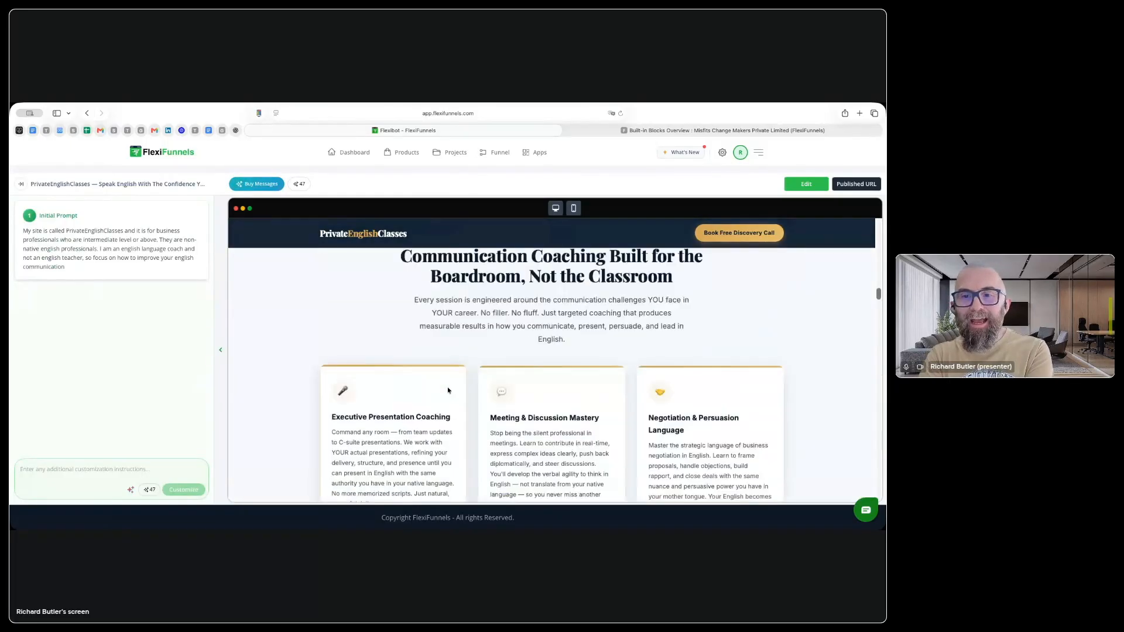
{"action": "scroll", "coordinate": [448, 390], "scroll_direction": "down", "scroll_amount": 5}
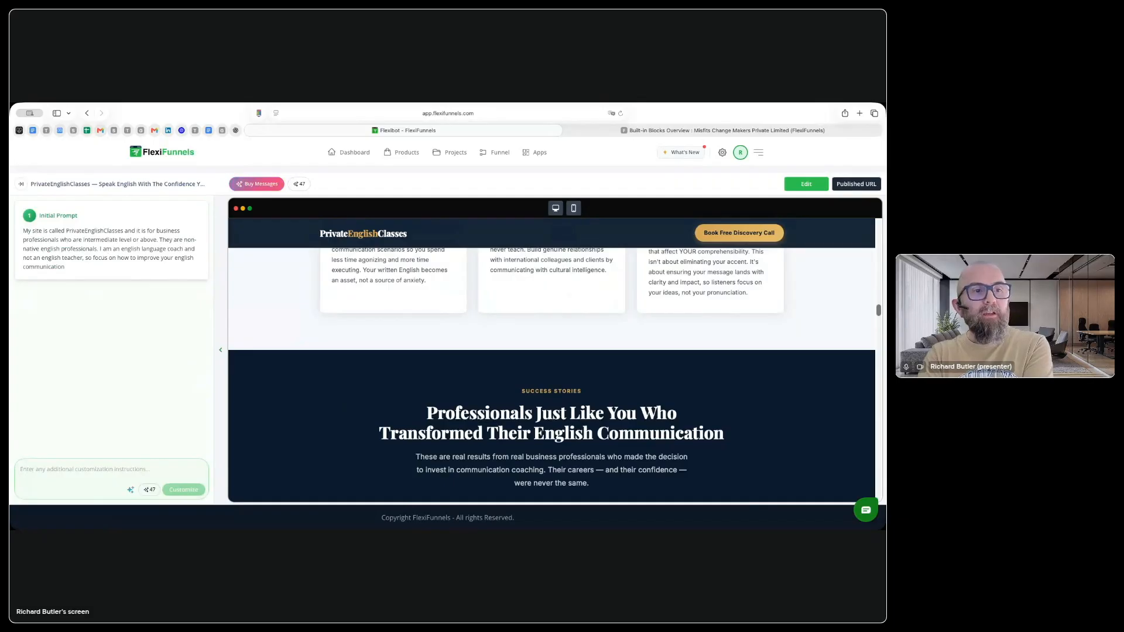
Step: Open the most recent Private English Classes page in the FlexiBot history and highlight the RGB colours in its initial prompt
{"action": "left_click", "coordinate": [21, 186]}
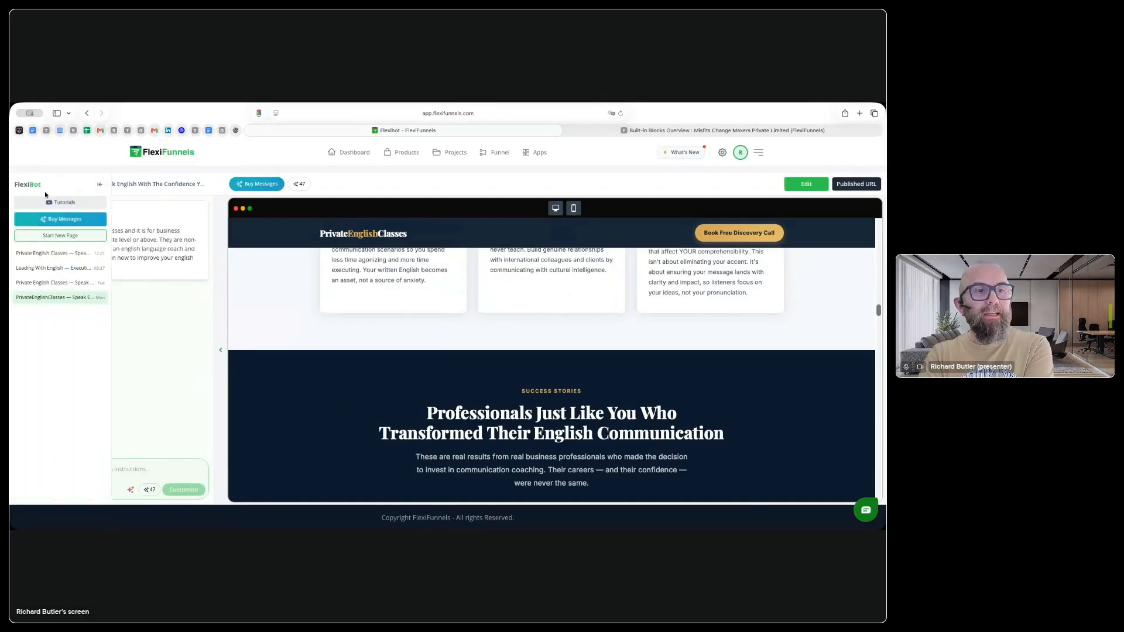
{"action": "left_click", "coordinate": [53, 254]}
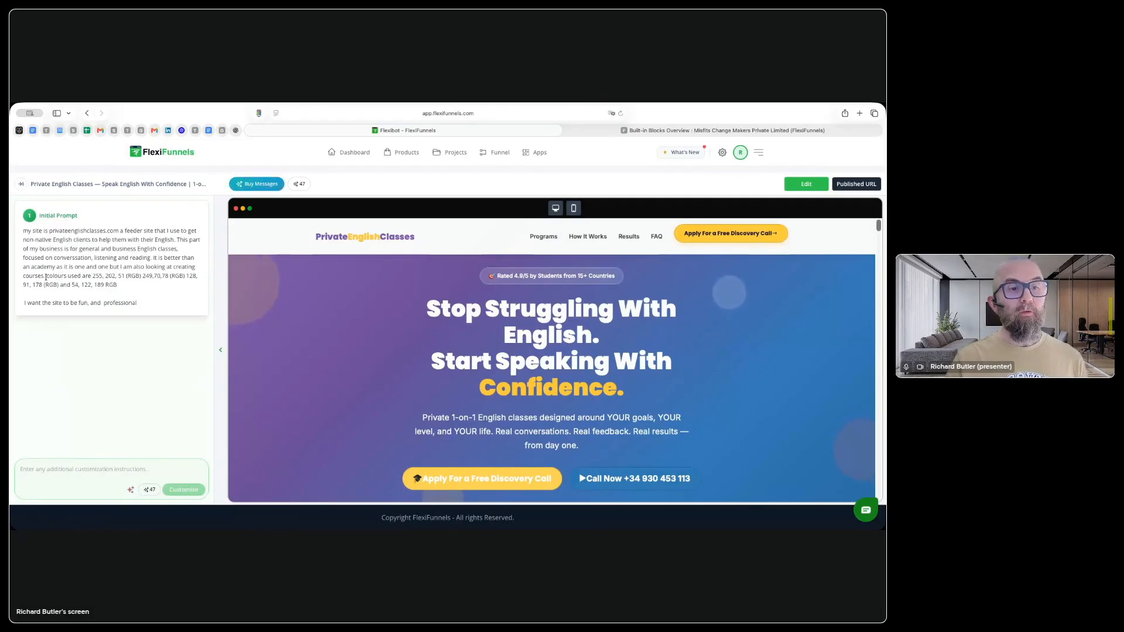
{"action": "left_click_drag", "start_coordinate": [47, 277], "coordinate": [146, 280]}
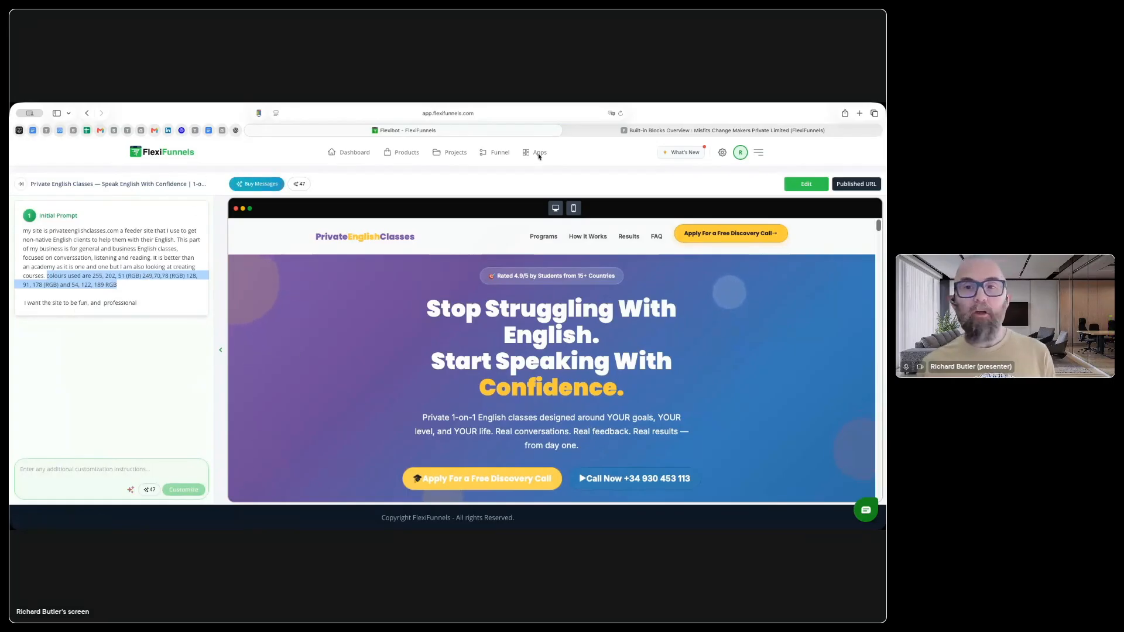
Step: Open the Home page in the page builder and check its retargeting codes for Body Start, Body End and Essential
{"action": "left_click", "coordinate": [856, 184]}
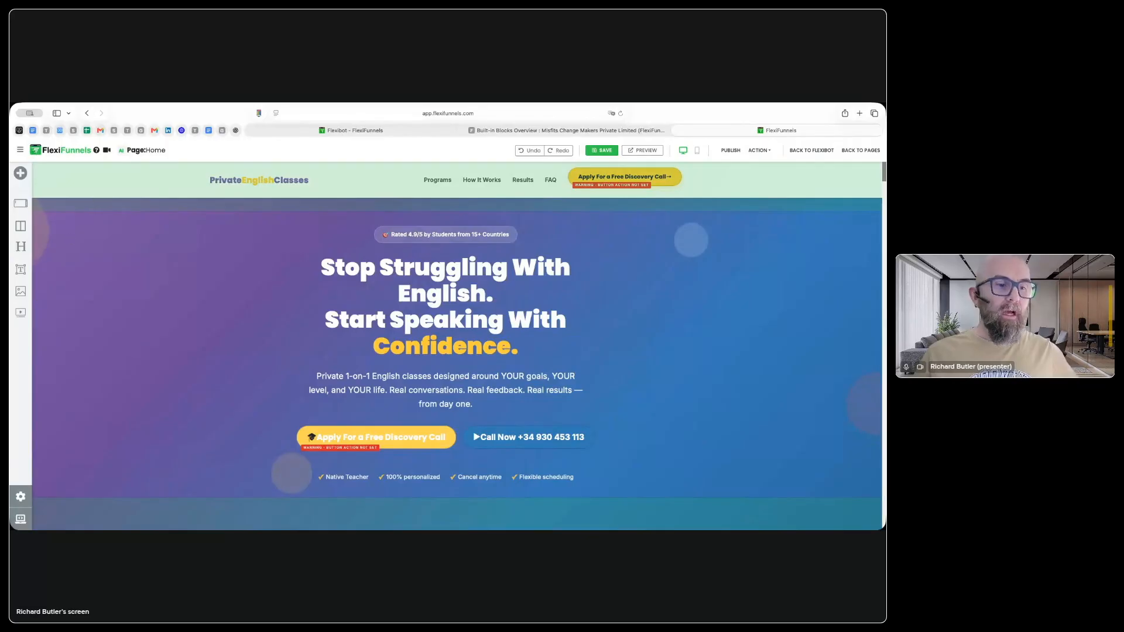
{"action": "left_click", "coordinate": [18, 501]}
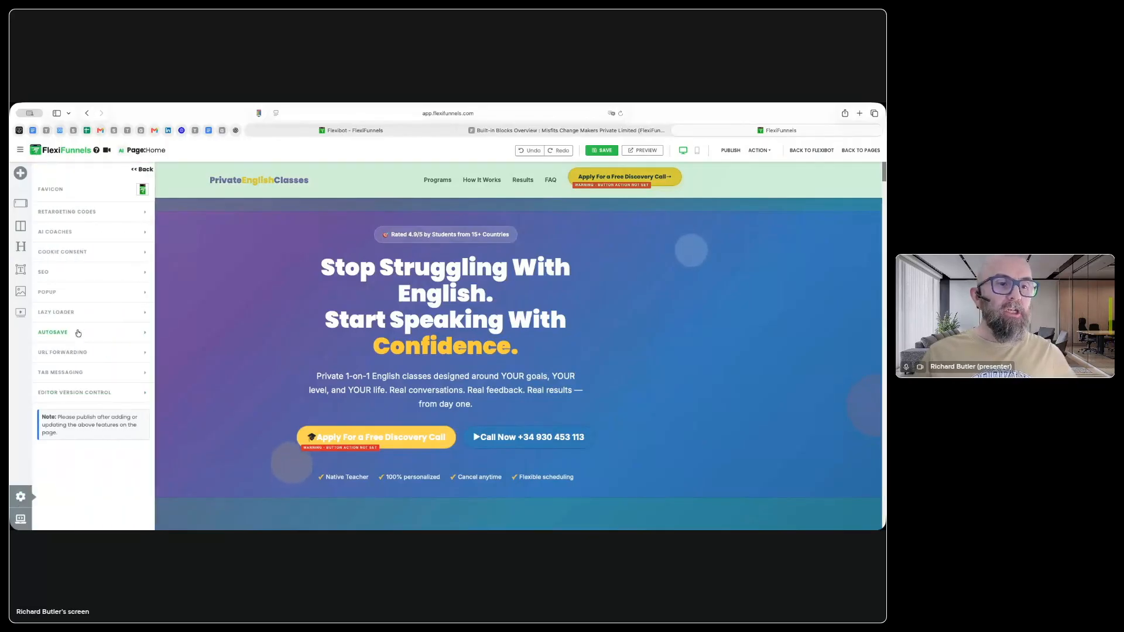
{"action": "left_click", "coordinate": [91, 213]}
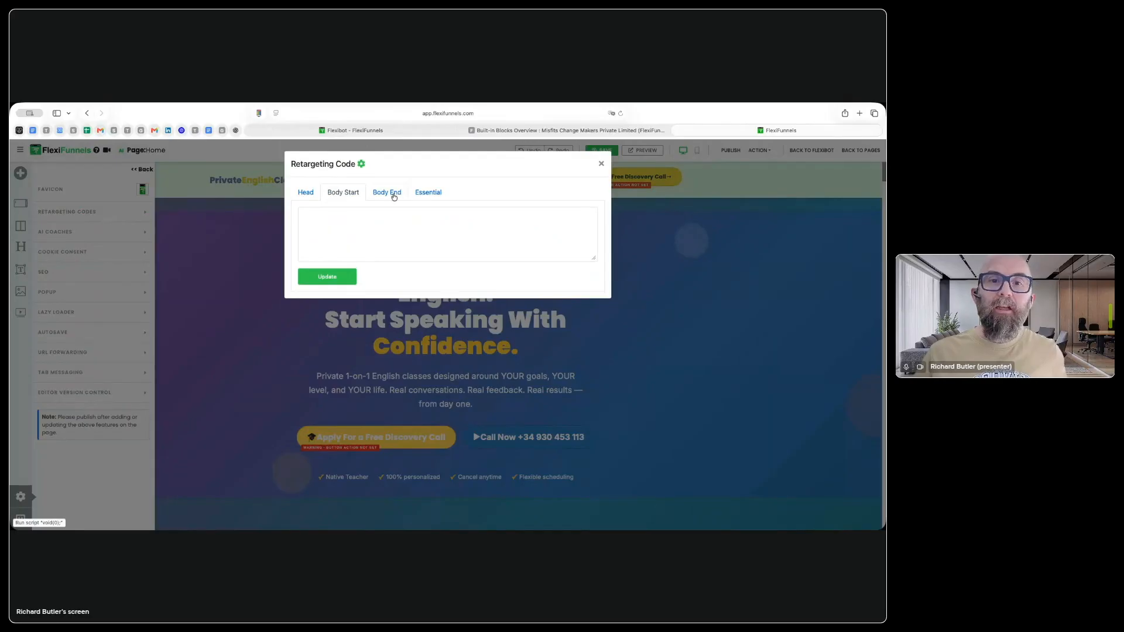
{"action": "left_click", "coordinate": [387, 194]}
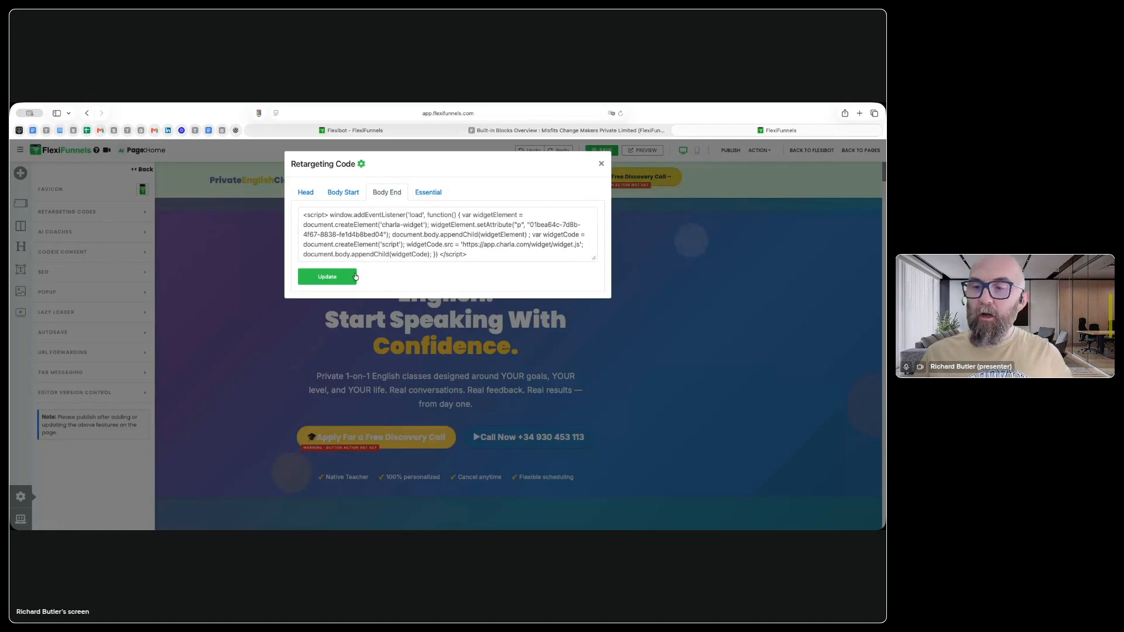
{"action": "left_click", "coordinate": [441, 195]}
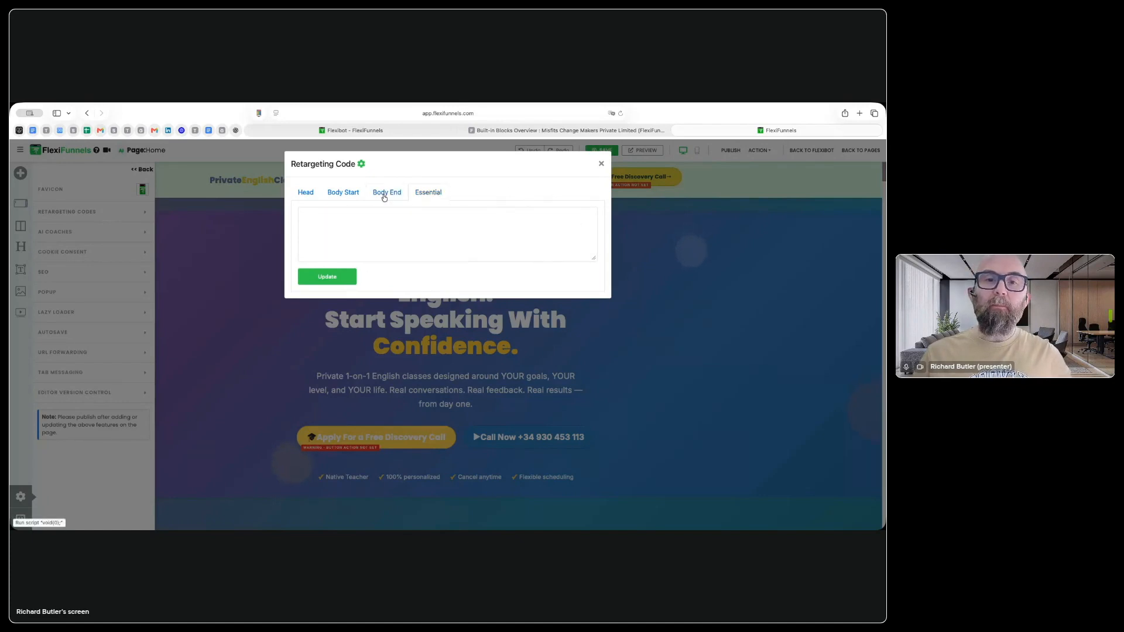
{"action": "left_click", "coordinate": [601, 164]}
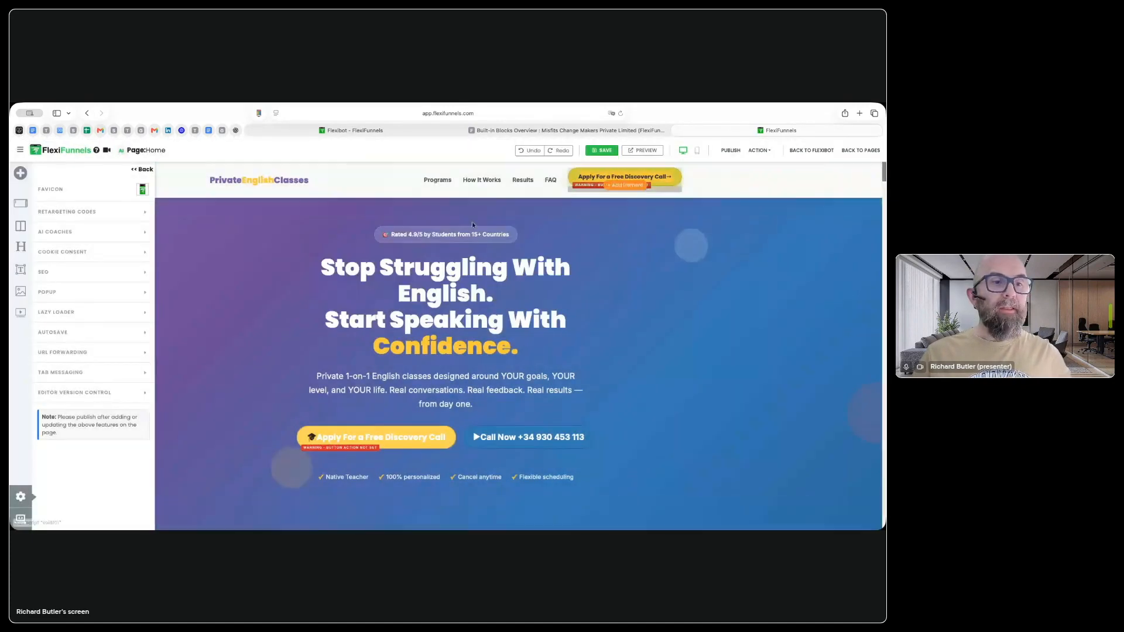
Step: View the page's cookie consent selection and SEO settings, closing both without changes
{"action": "left_click", "coordinate": [66, 252]}
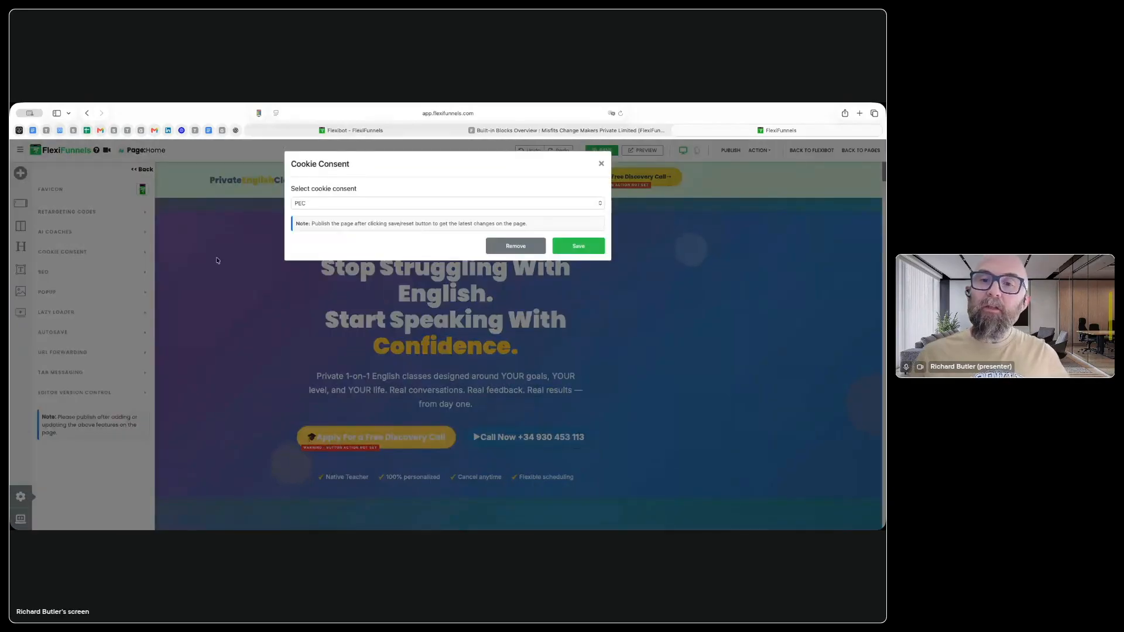
{"action": "left_click", "coordinate": [601, 165]}
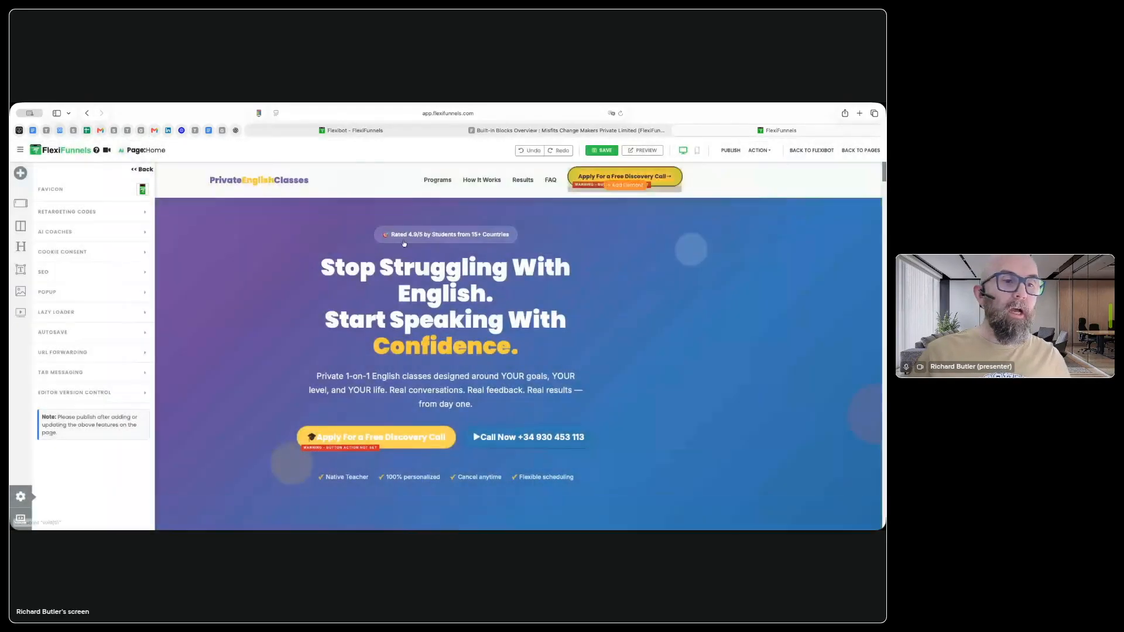
{"action": "left_click", "coordinate": [69, 274]}
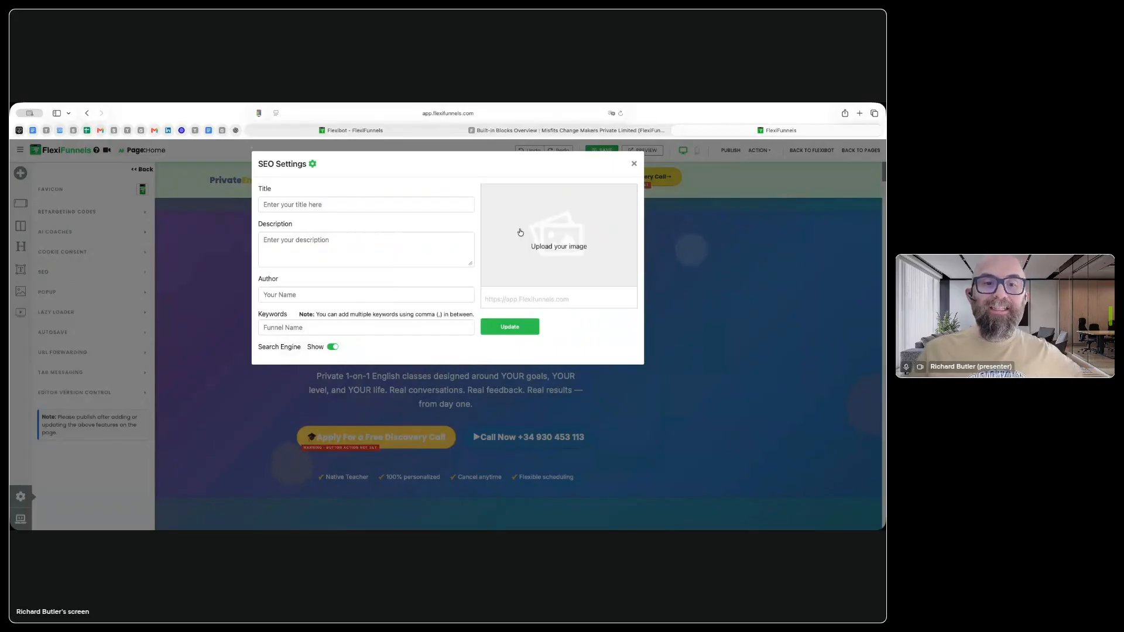
{"action": "left_click", "coordinate": [635, 165]}
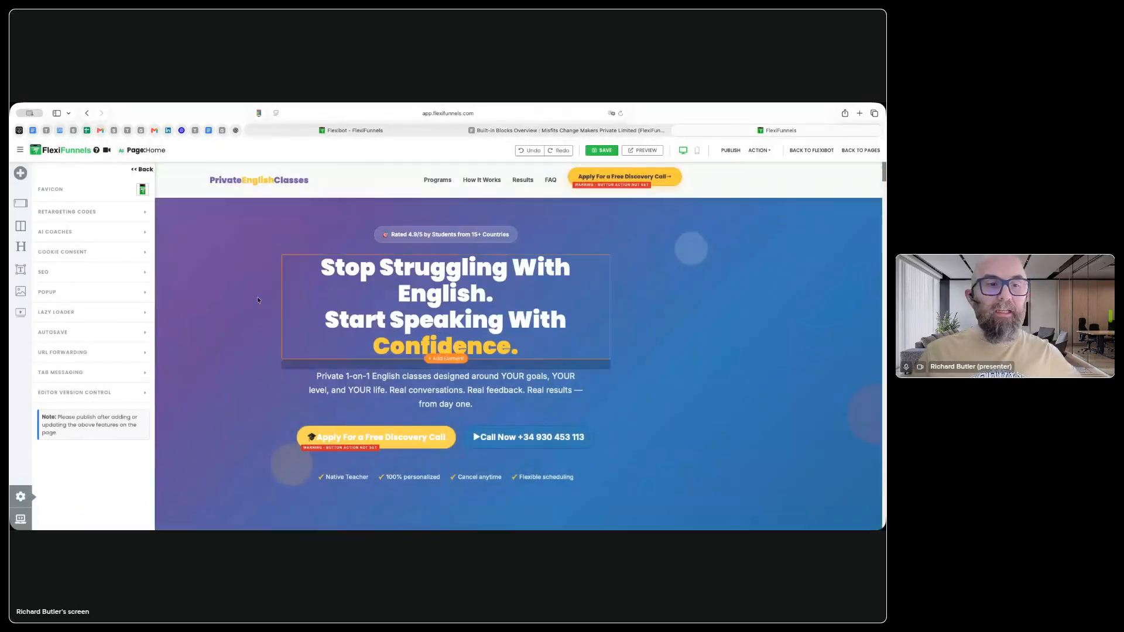
Step: Check the page's Popup, Lazy Loader and URL Forwarding settings, returning to the settings list after each
{"action": "left_click", "coordinate": [56, 296]}
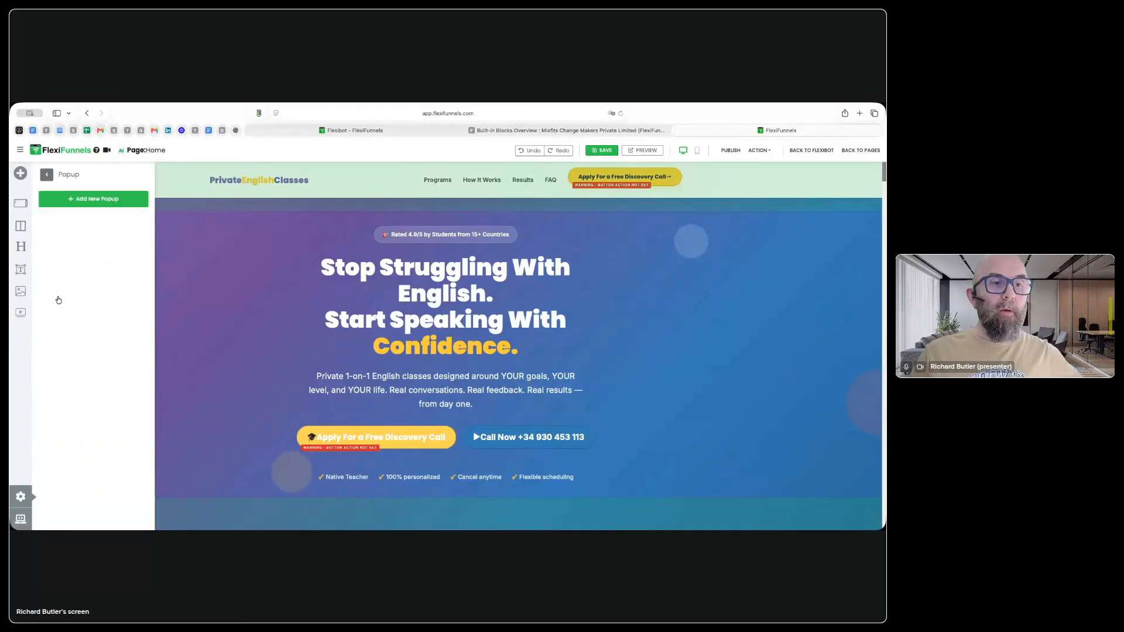
{"action": "left_click", "coordinate": [46, 175]}
{"action": "left_click", "coordinate": [87, 317]}
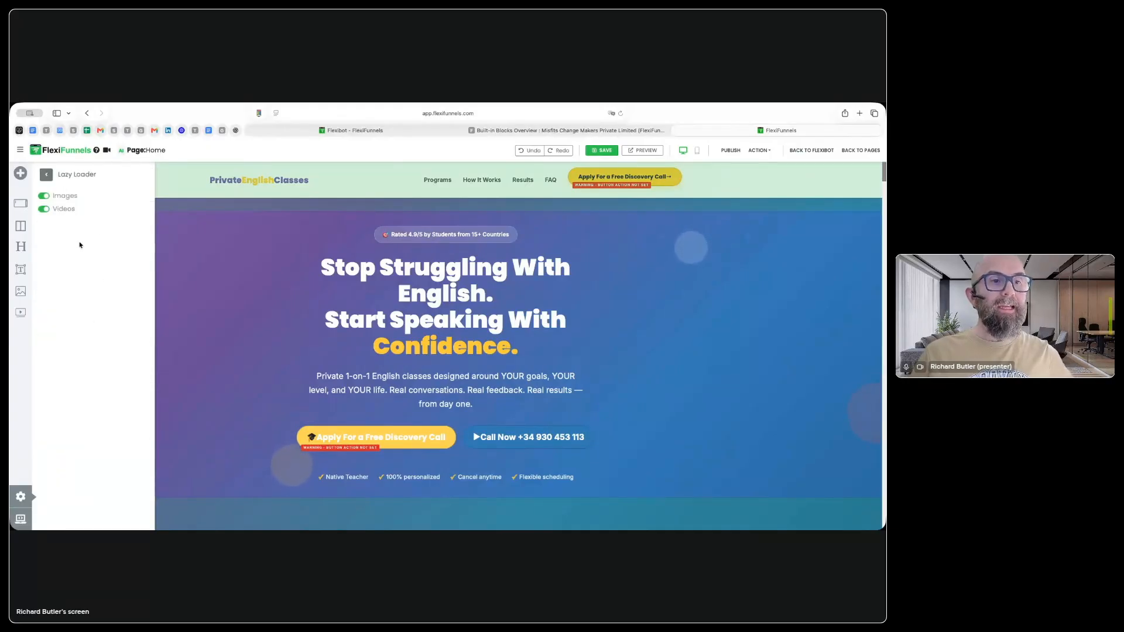
{"action": "left_click", "coordinate": [47, 175]}
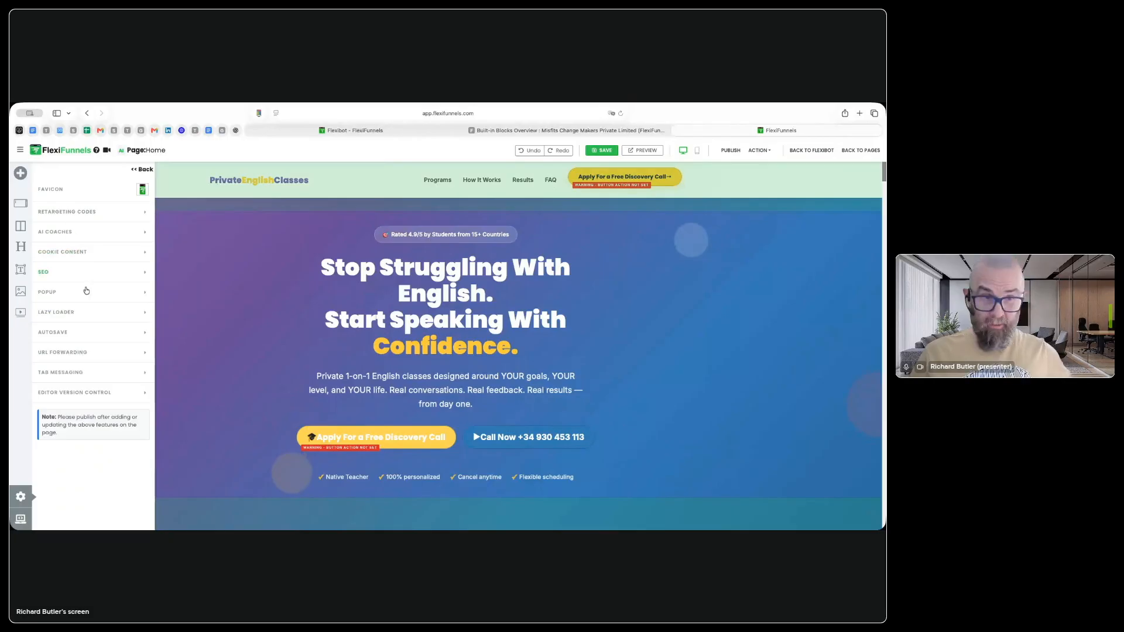
{"action": "left_click", "coordinate": [80, 353]}
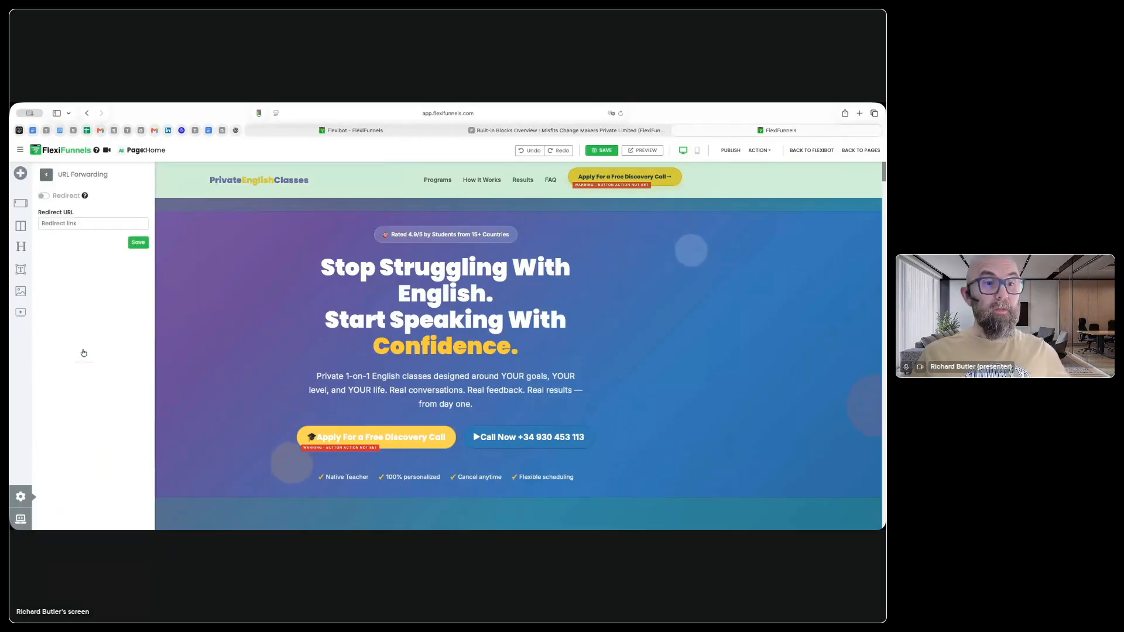
{"action": "left_click", "coordinate": [43, 176]}
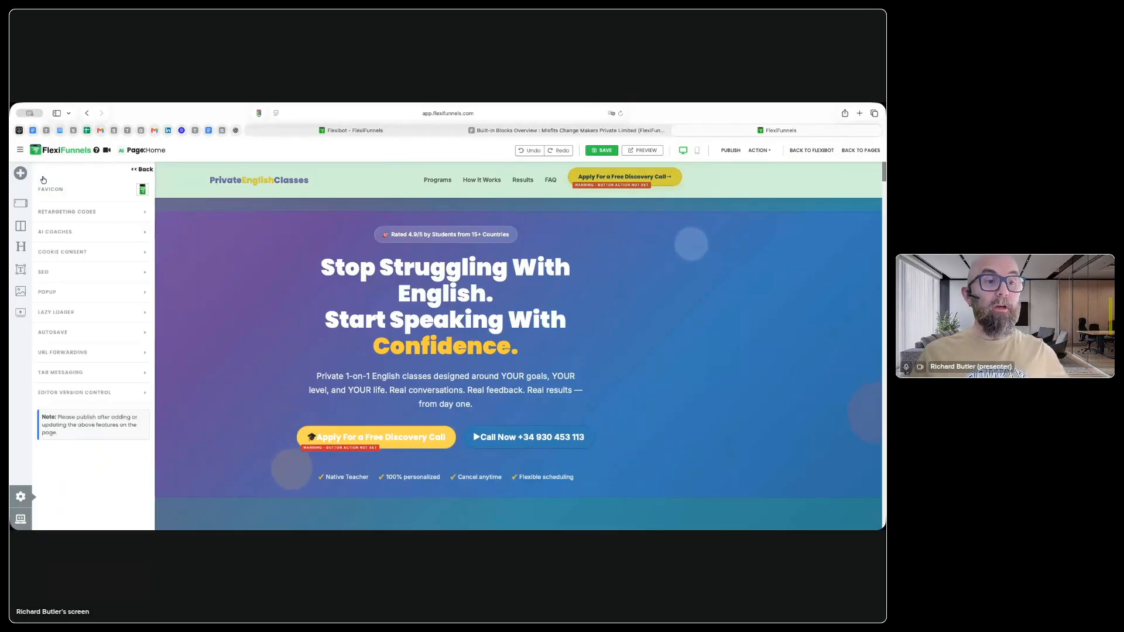
Step: Open the page's Tab Messaging settings, enable Tab Message and try to save without entering a message
{"action": "left_click", "coordinate": [73, 378]}
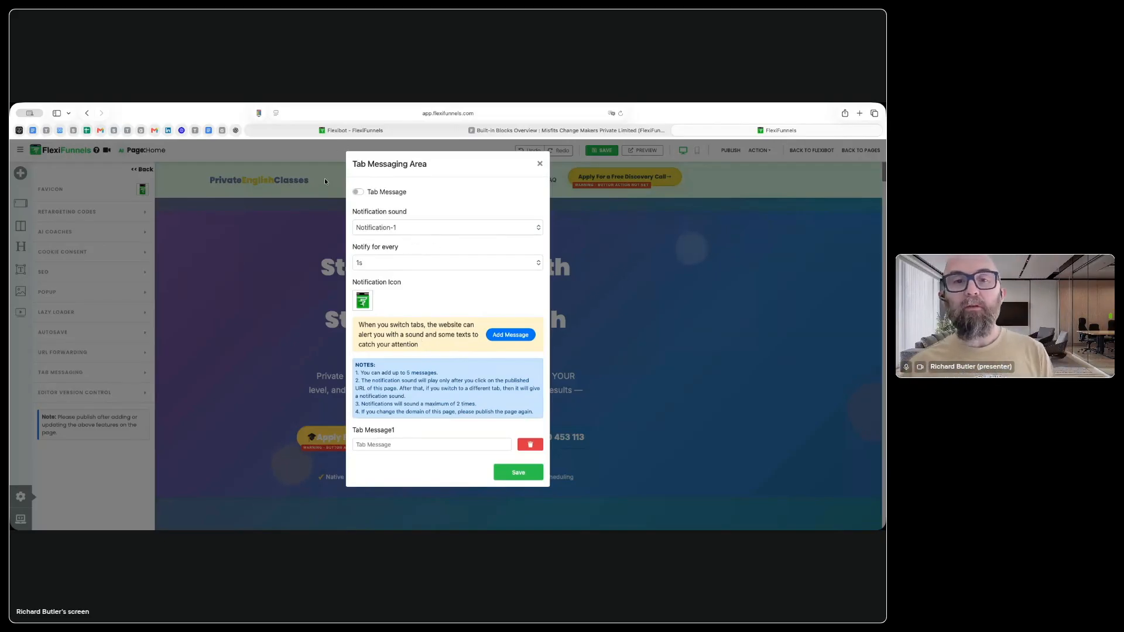
{"action": "left_click", "coordinate": [357, 191]}
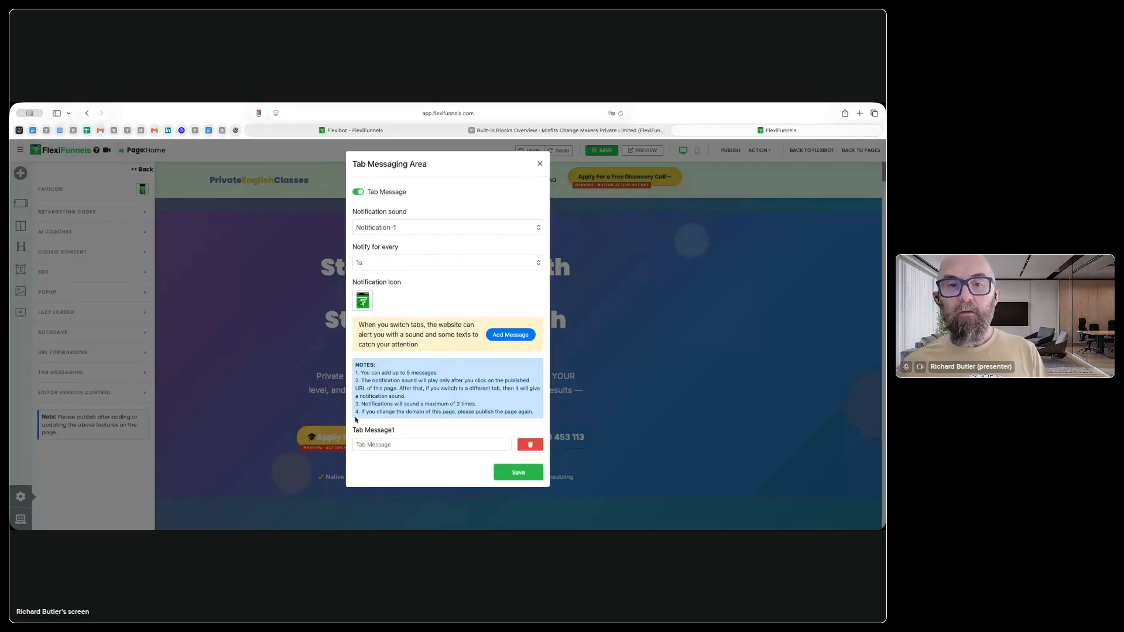
{"action": "left_click", "coordinate": [514, 472]}
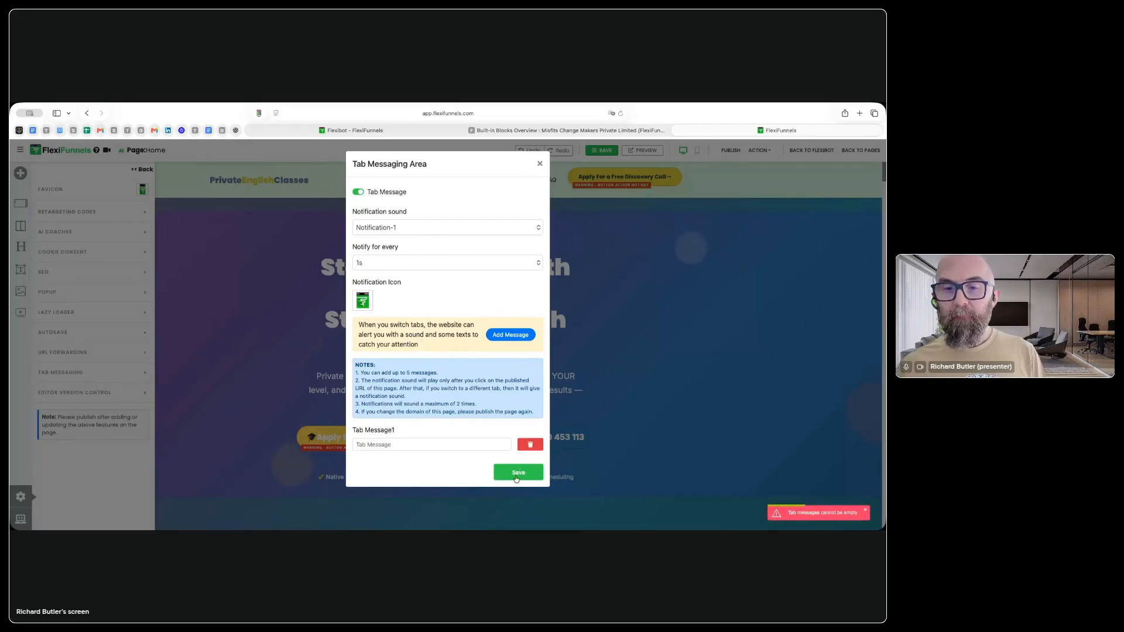
{"action": "left_click", "coordinate": [515, 479]}
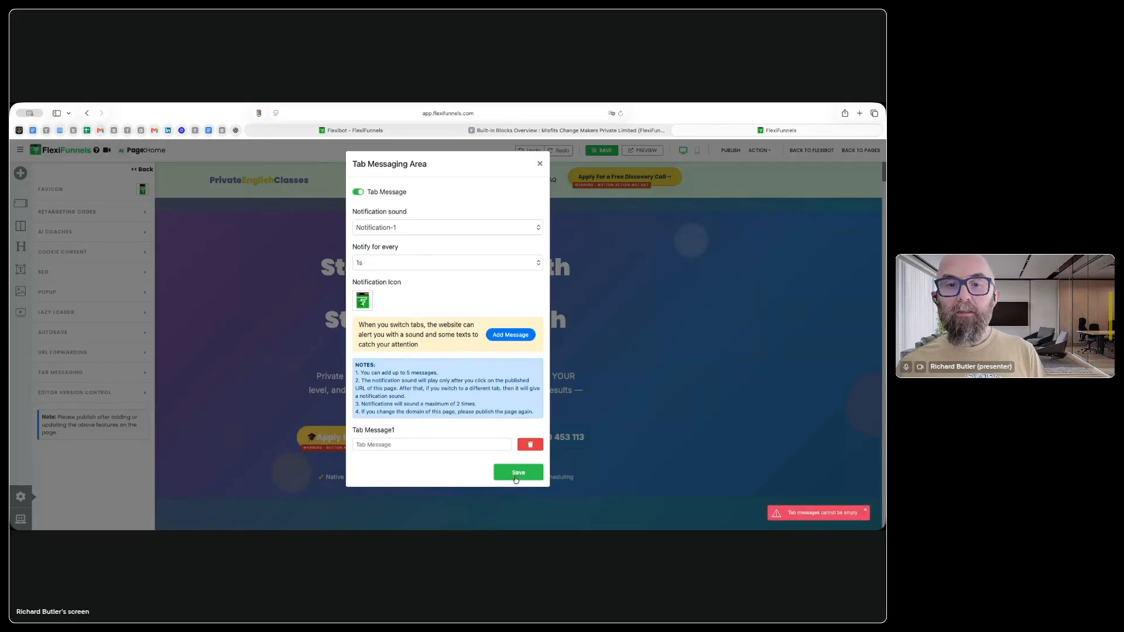
Step: Add a second tab message with the text "sdfasdfs" and try to save the tab messaging settings
{"action": "left_click", "coordinate": [521, 334]}
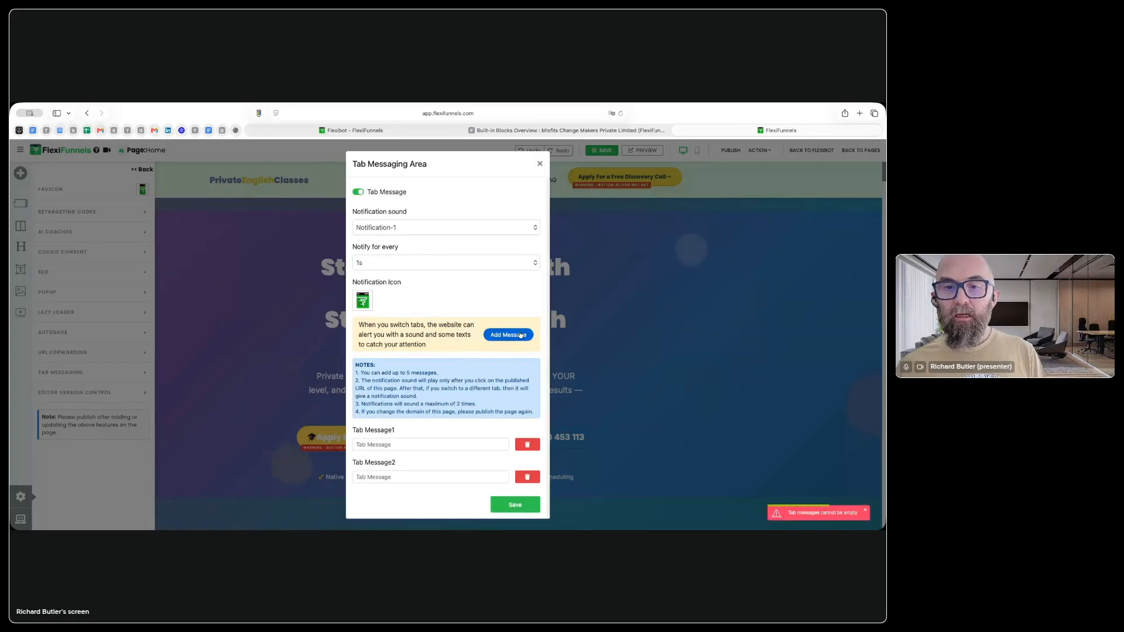
{"action": "left_click", "coordinate": [403, 475]}
{"action": "type", "text": "sdfasdfs"}
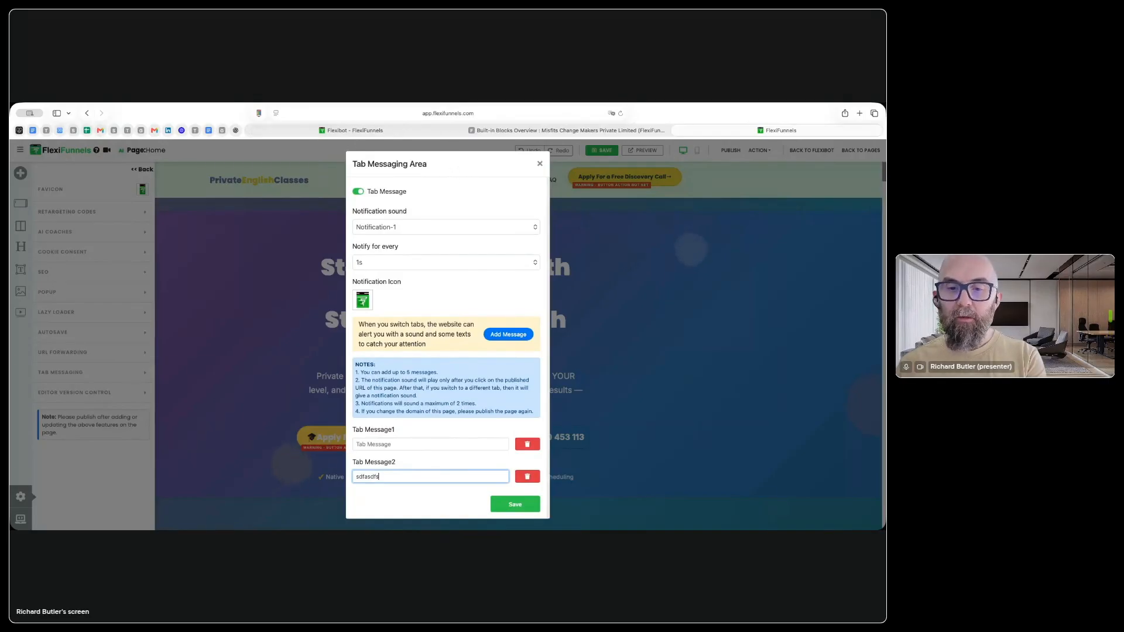
{"action": "left_click", "coordinate": [525, 502]}
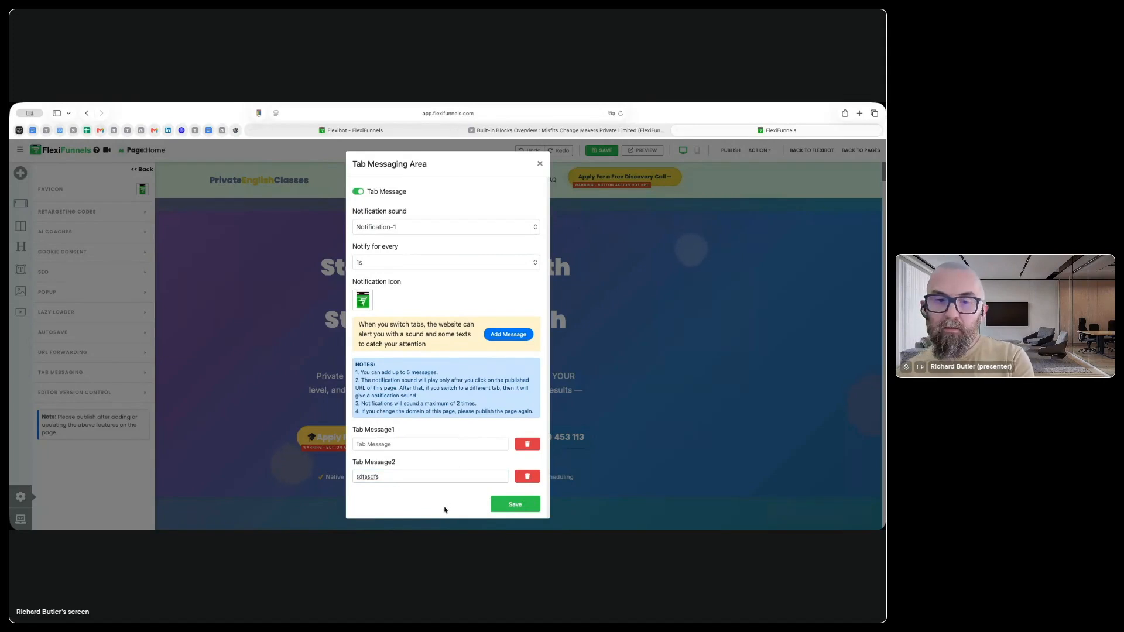
{"action": "left_click", "coordinate": [518, 502]}
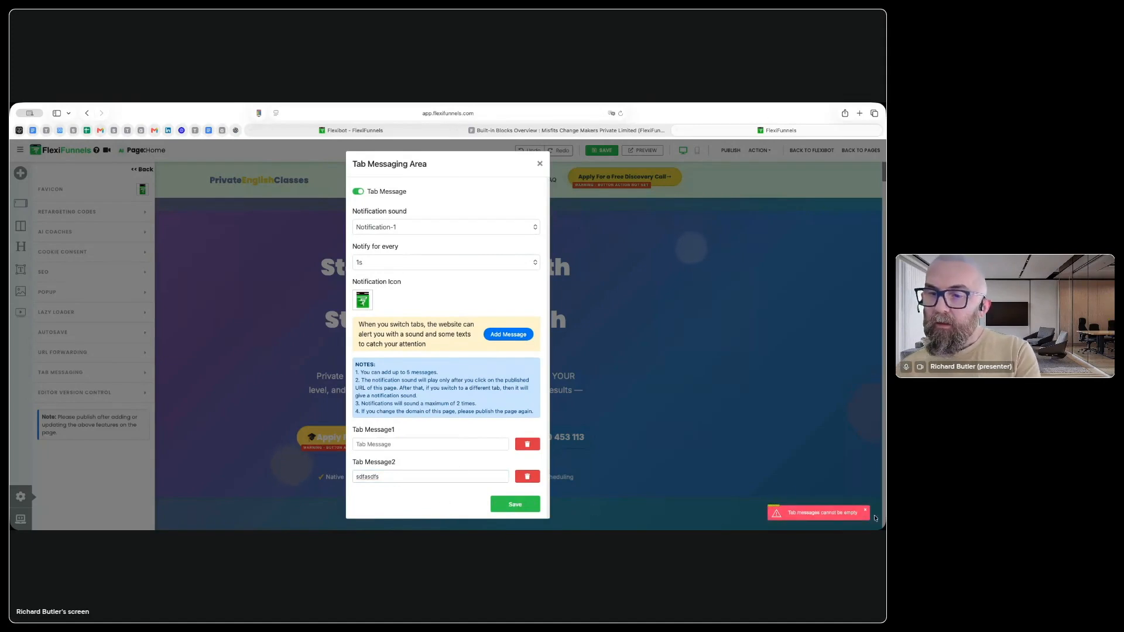
Step: Set Tab Message1 to "hello", save the tab messaging settings and save the page
{"action": "left_click", "coordinate": [403, 443]}
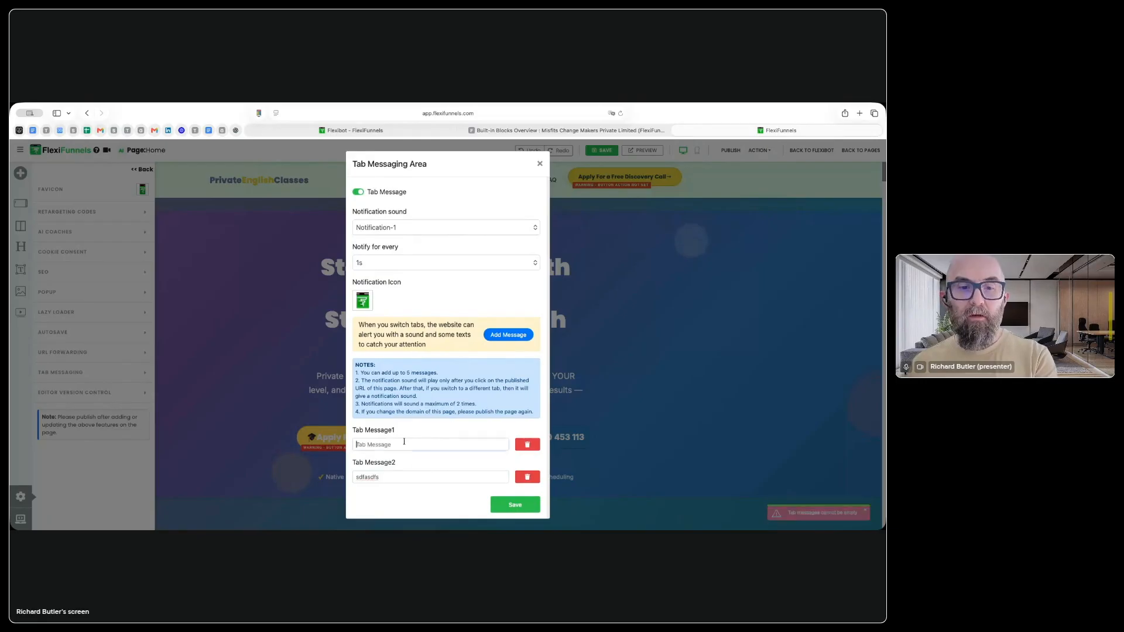
{"action": "type", "text": "hello"}
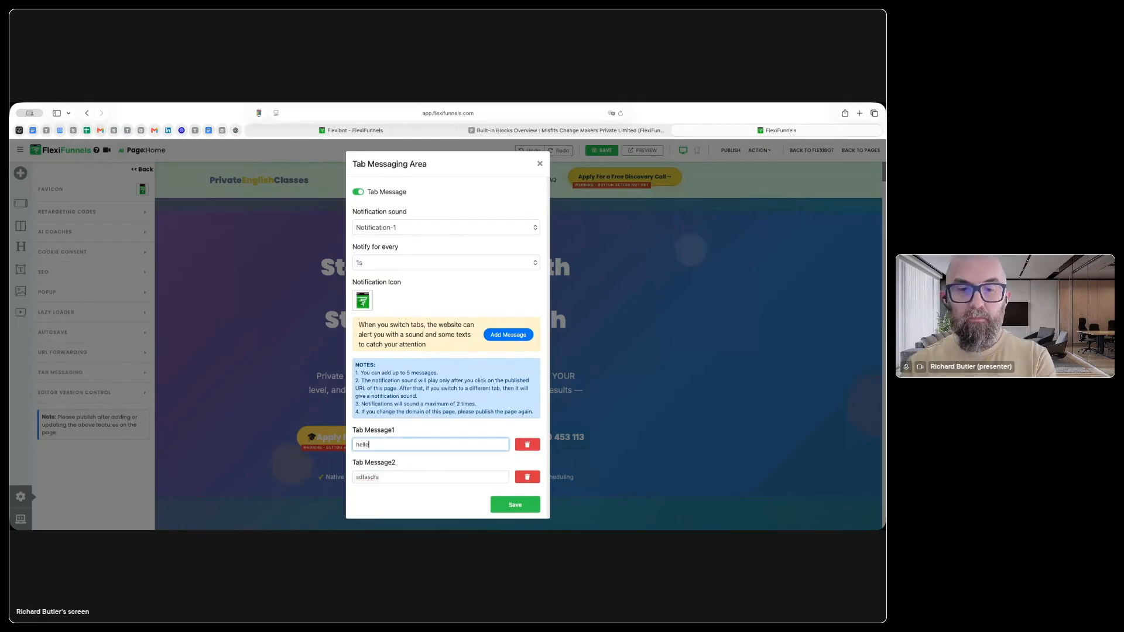
{"action": "left_click", "coordinate": [530, 507]}
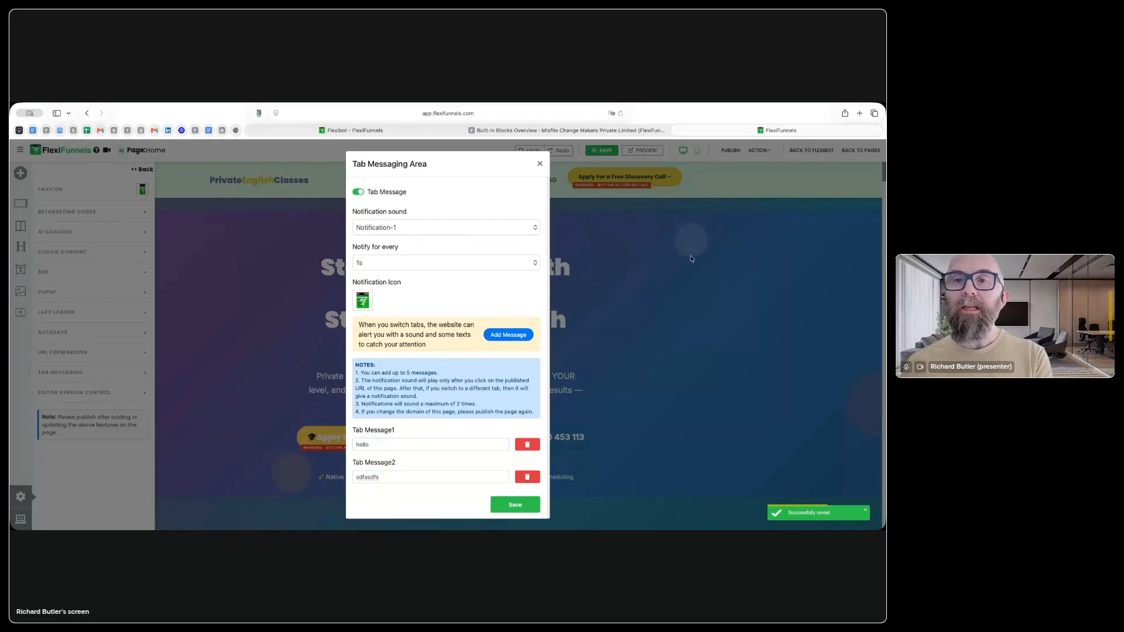
{"action": "left_click", "coordinate": [538, 164]}
{"action": "left_click", "coordinate": [603, 150]}
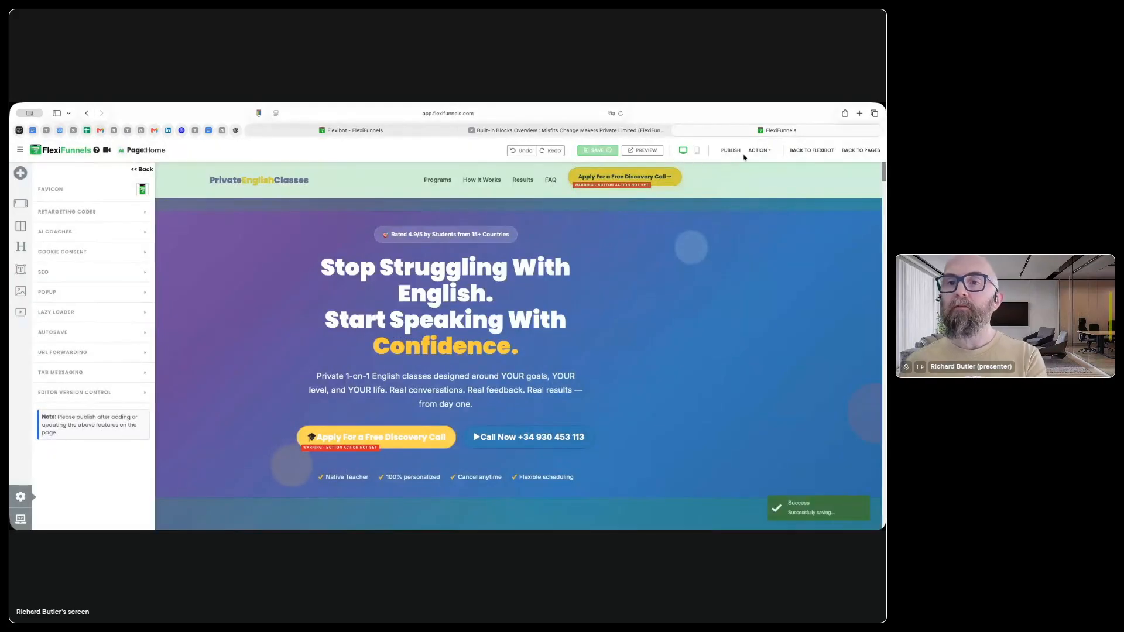
Step: Preview the Home page and switch between browser tabs to check the tab messaging, returning to the page builder
{"action": "left_click", "coordinate": [638, 152]}
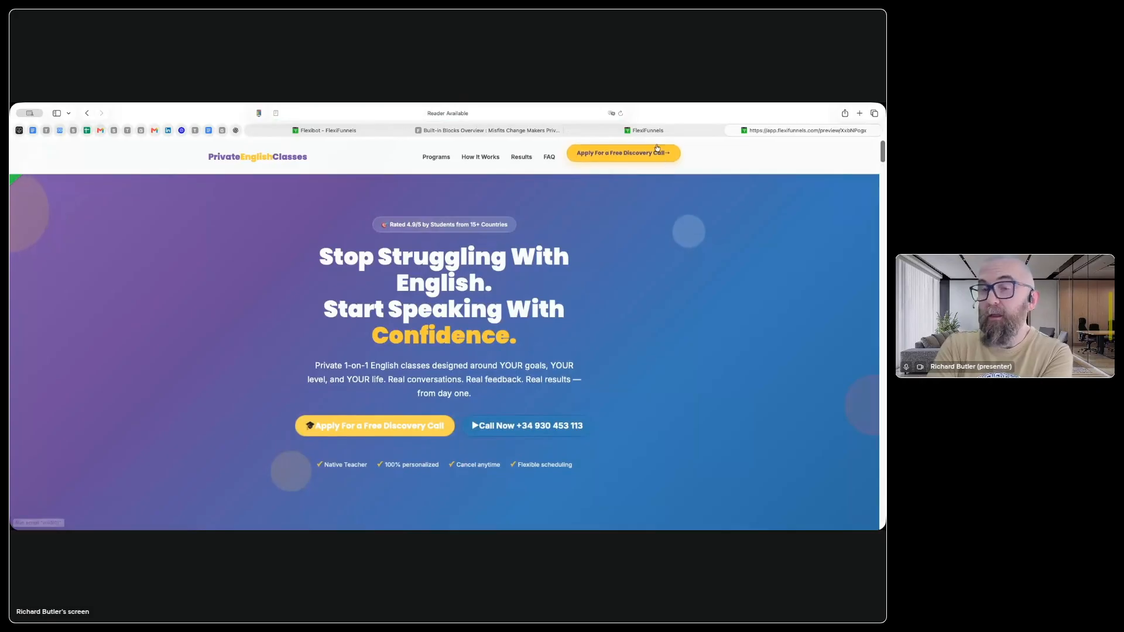
{"action": "left_click", "coordinate": [658, 129]}
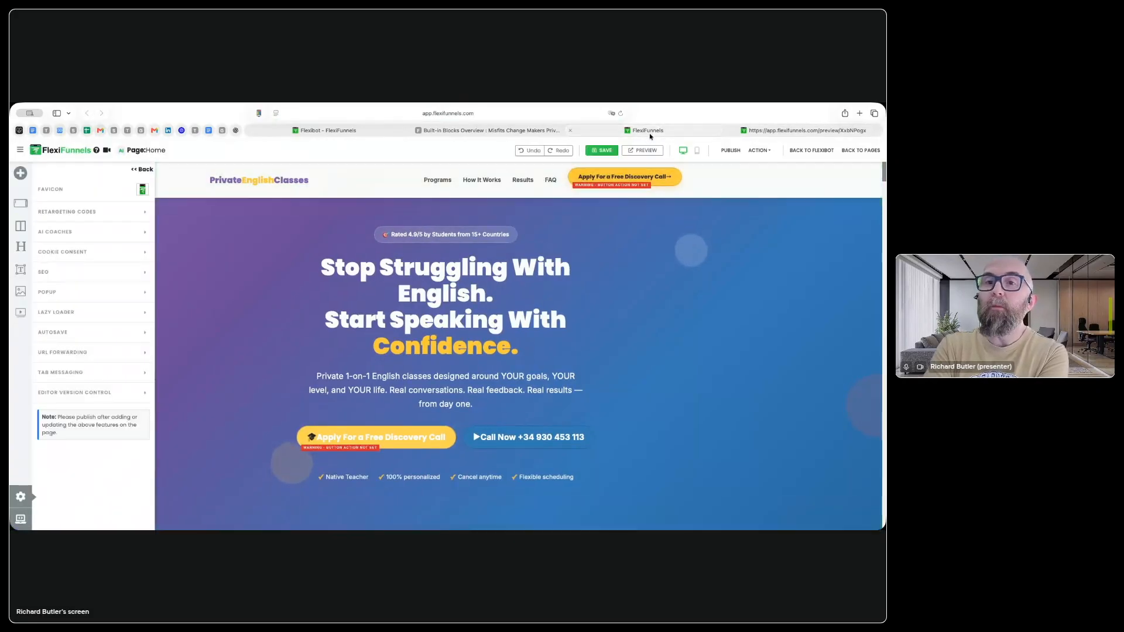
{"action": "left_click", "coordinate": [517, 129]}
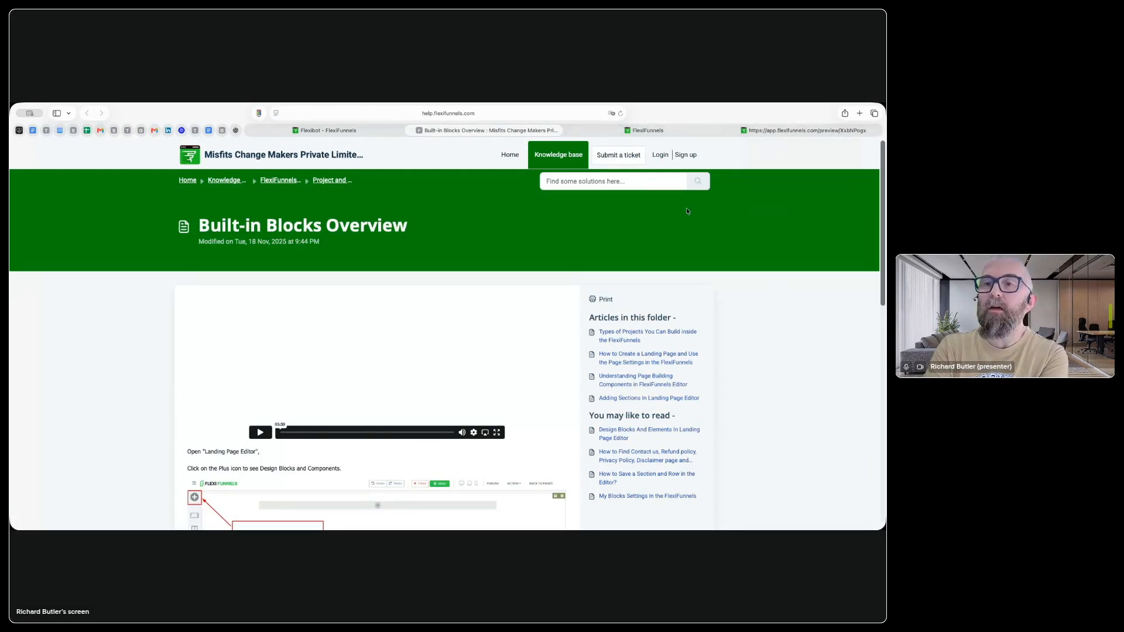
{"action": "left_click", "coordinate": [643, 130]}
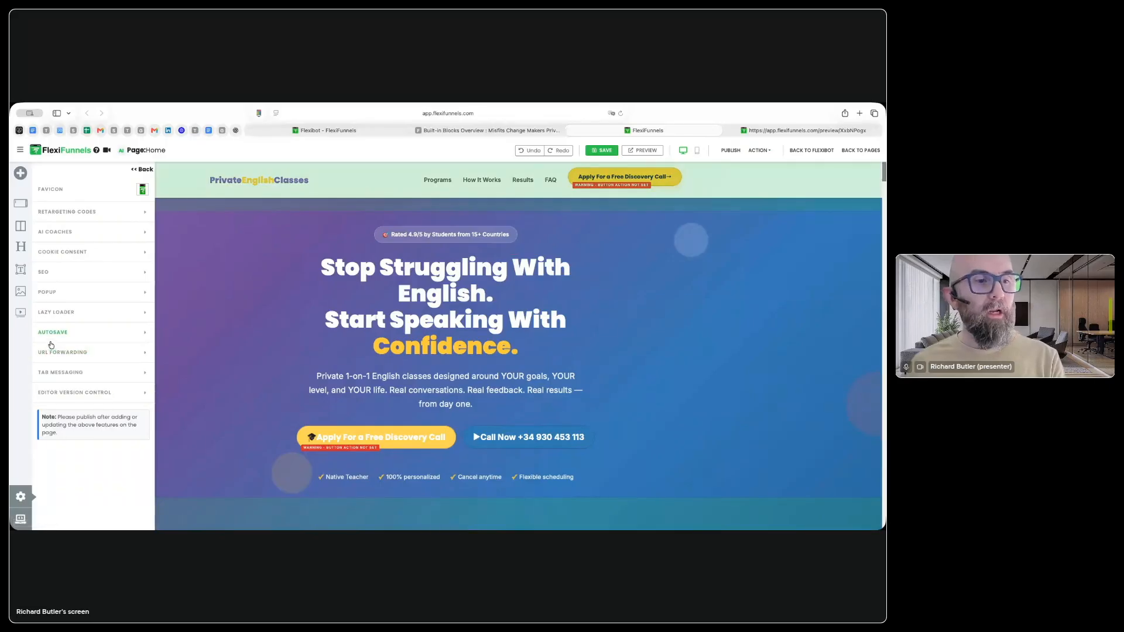
Step: Reopen the Tab Messaging settings and change Tab Message1 to "Grab your discovery call"
{"action": "left_click", "coordinate": [76, 371]}
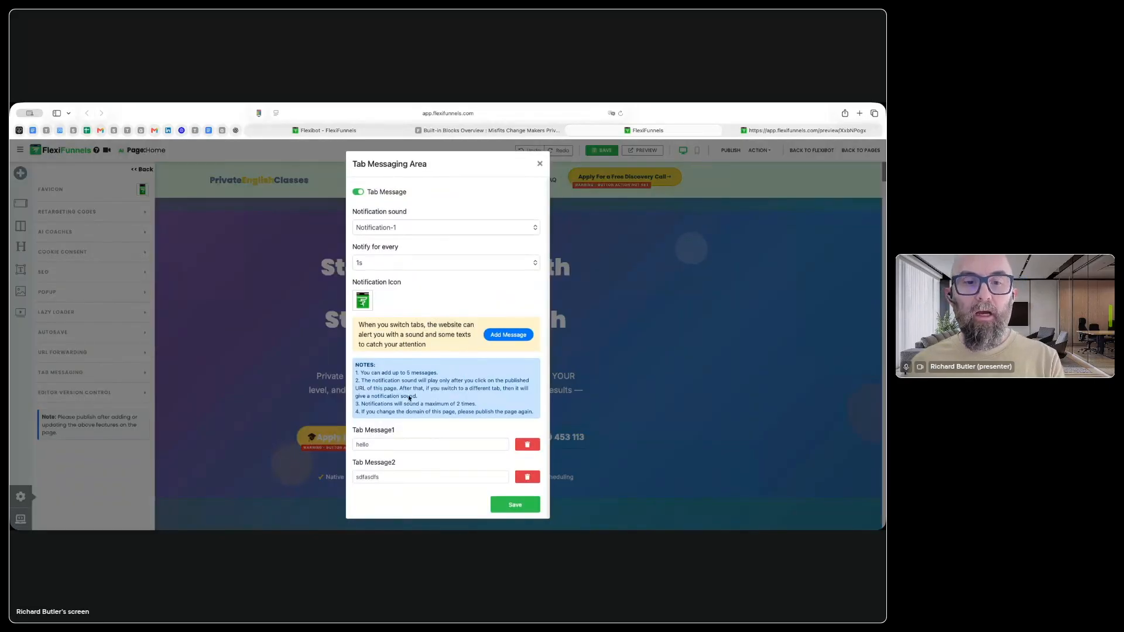
{"action": "triple_click", "coordinate": [403, 445]}
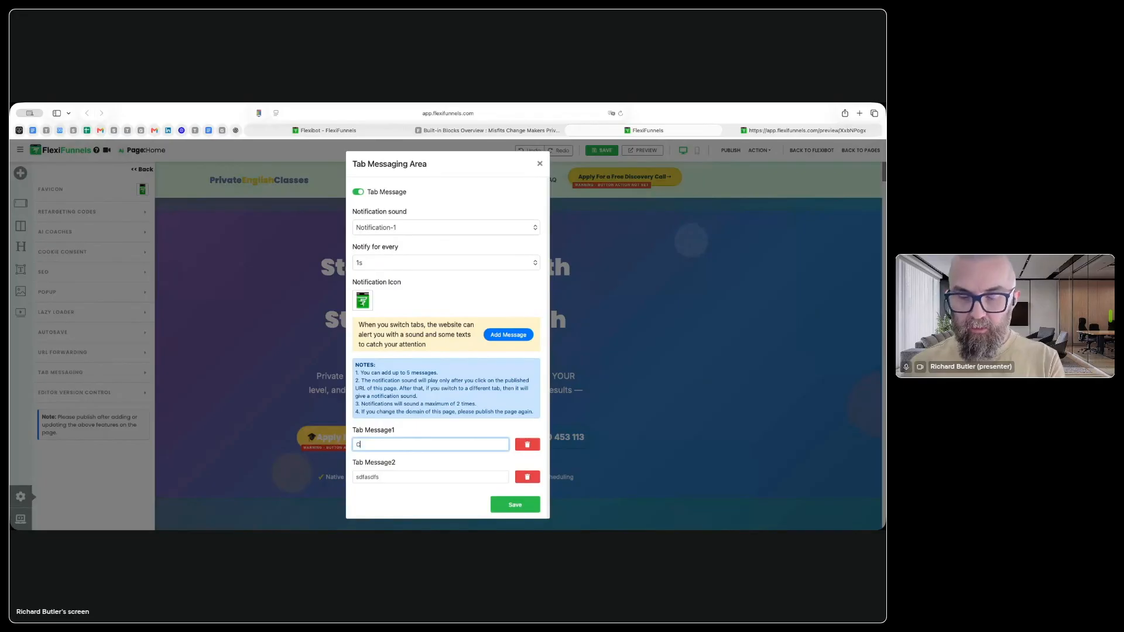
{"action": "key", "text": "BackSpace"}
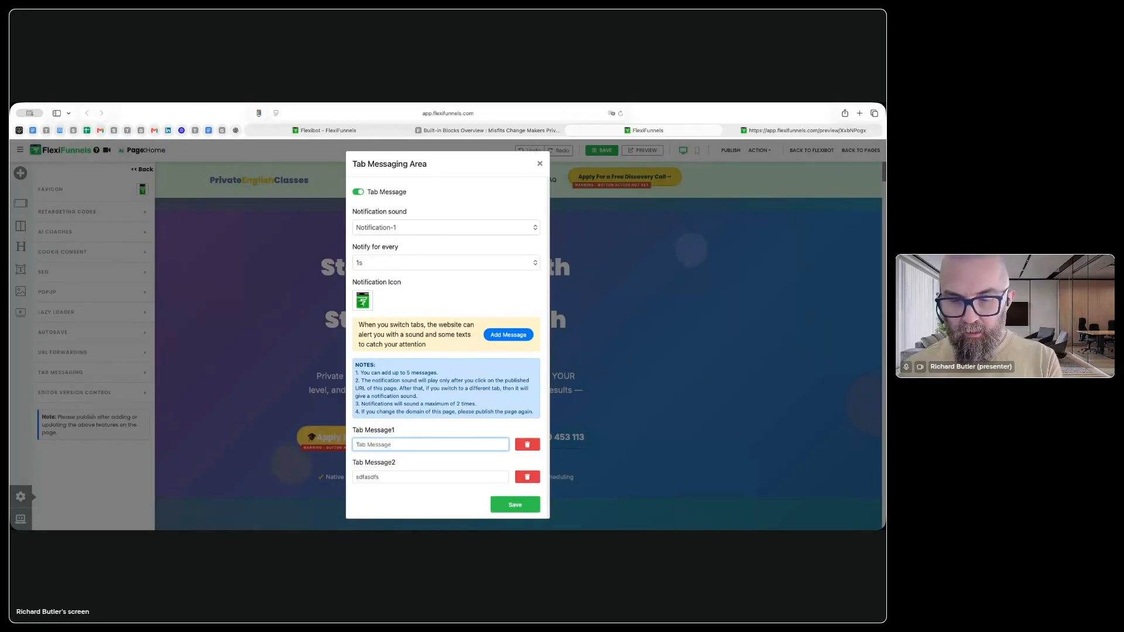
{"action": "type", "text": "Gi"}
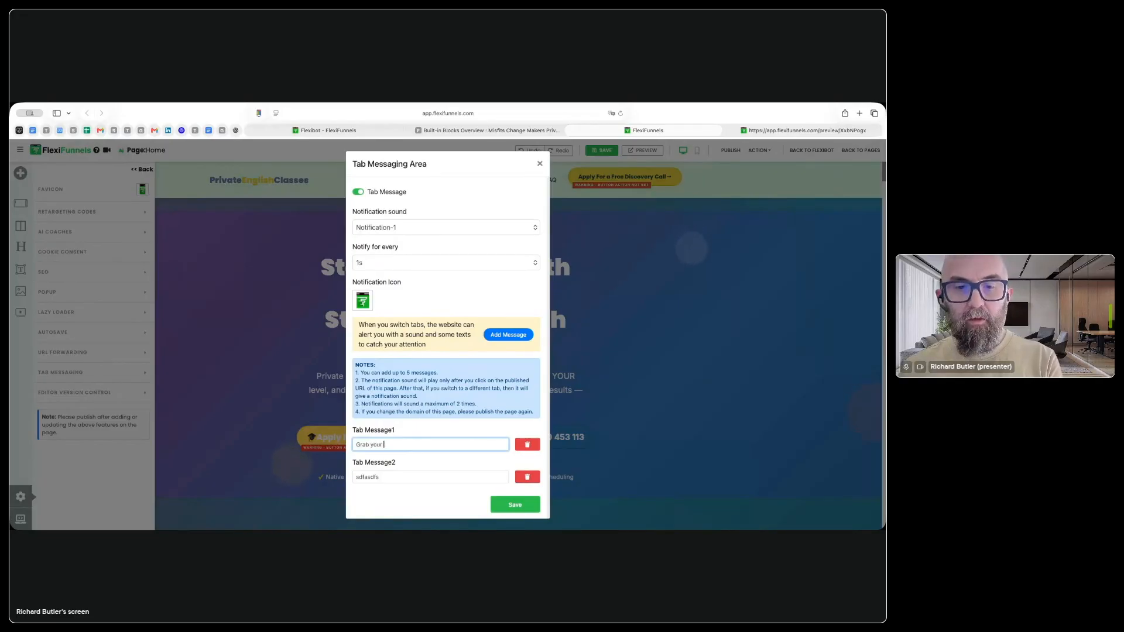
{"action": "type", "text": "ab your ds"}
{"action": "key", "text": "BackSpace"}
{"action": "type", "text": "isc"}
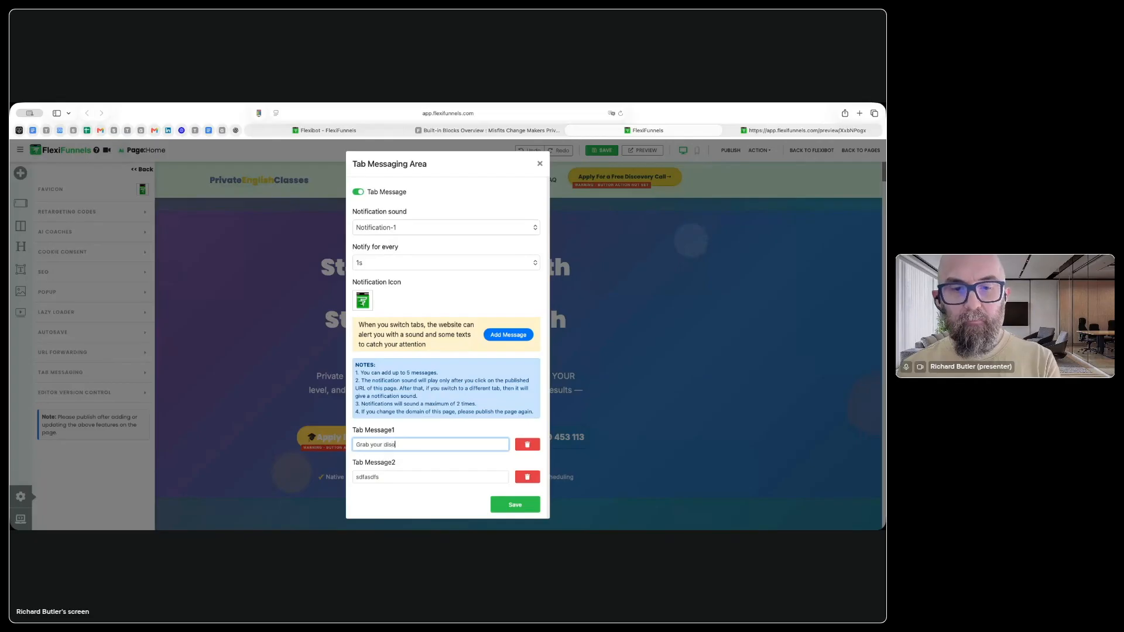
{"action": "key", "text": "BackSpace"}
{"action": "key", "text": "BackSpace"}
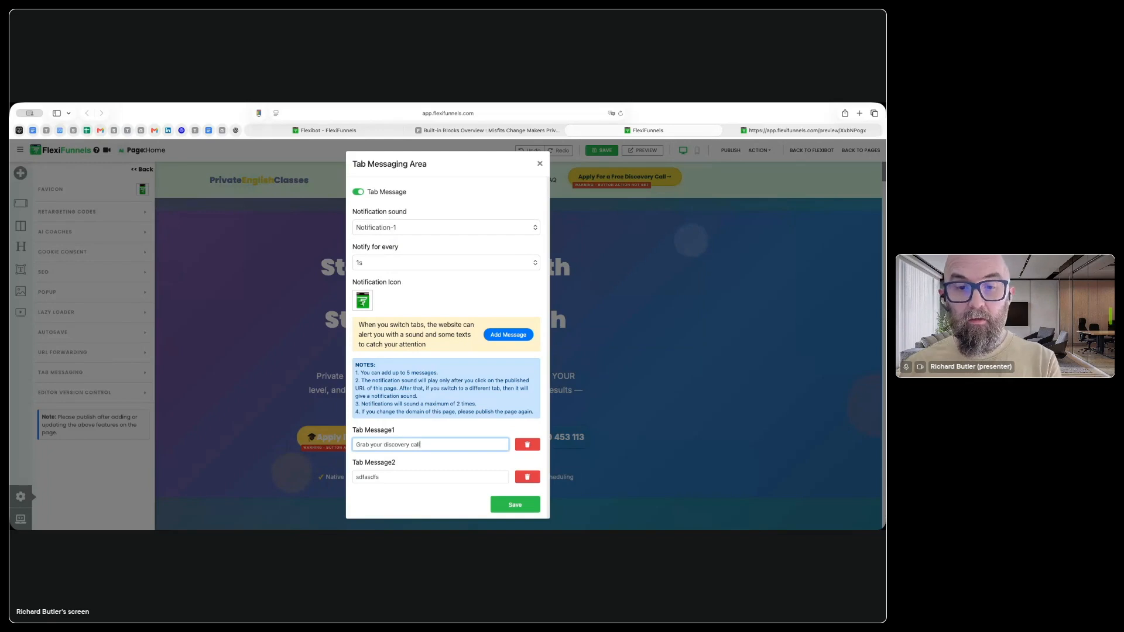
{"action": "type", "text": "l"}
Step: Delete the second tab message, then save and close the tab messaging settings
{"action": "left_click", "coordinate": [526, 477]}
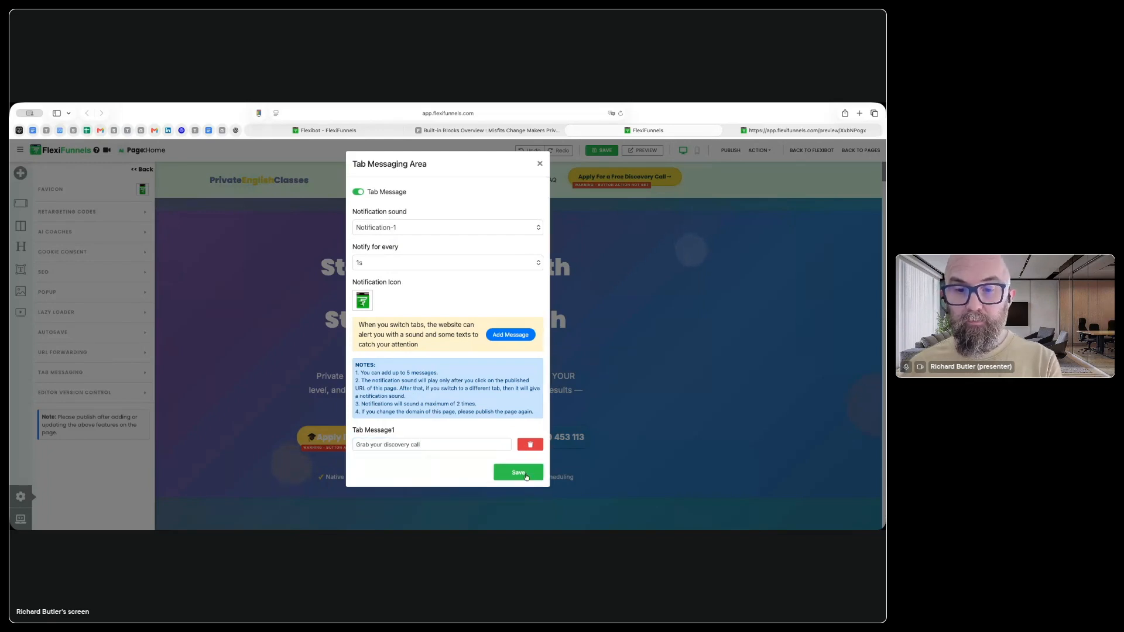
{"action": "left_click", "coordinate": [523, 474]}
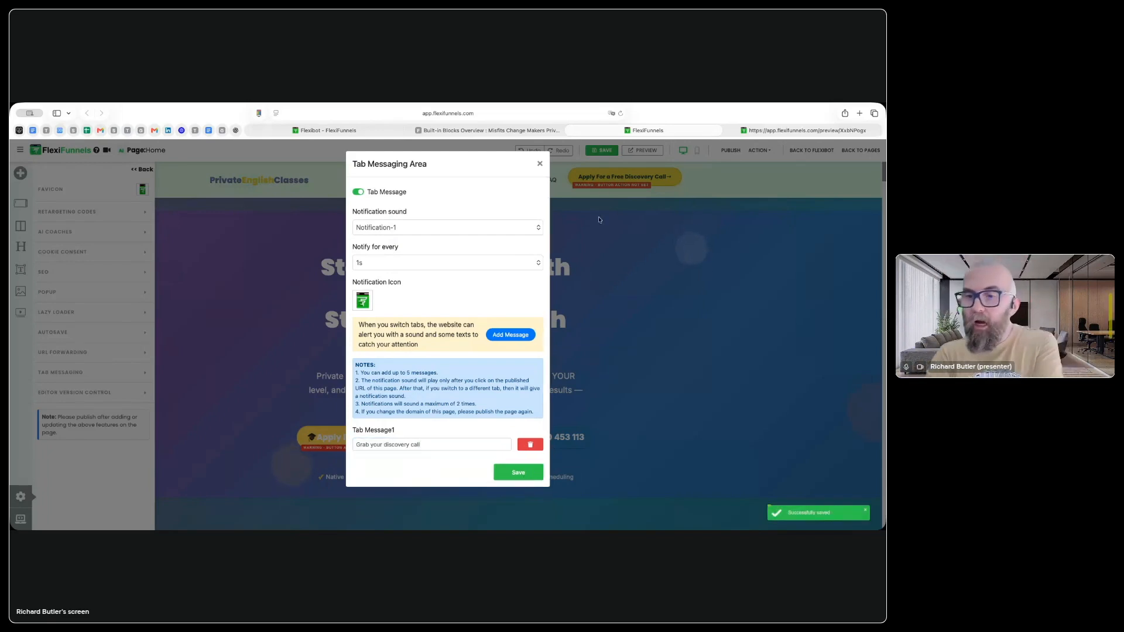
{"action": "left_click", "coordinate": [540, 164]}
Step: Save the Home page and publish it
{"action": "left_click", "coordinate": [601, 151]}
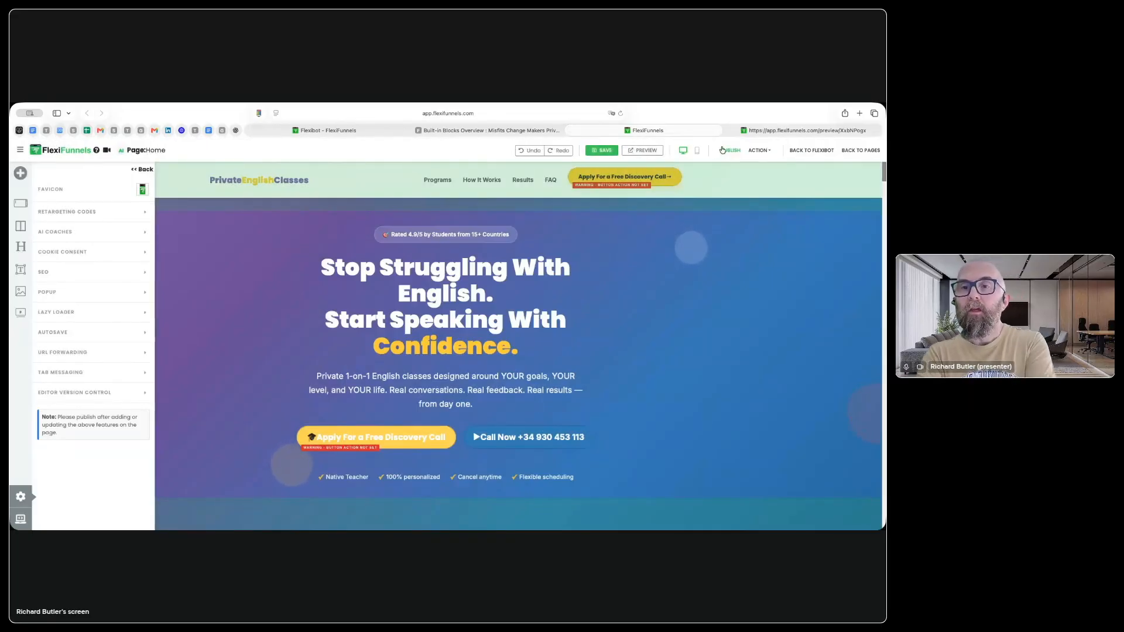
{"action": "left_click", "coordinate": [728, 151]}
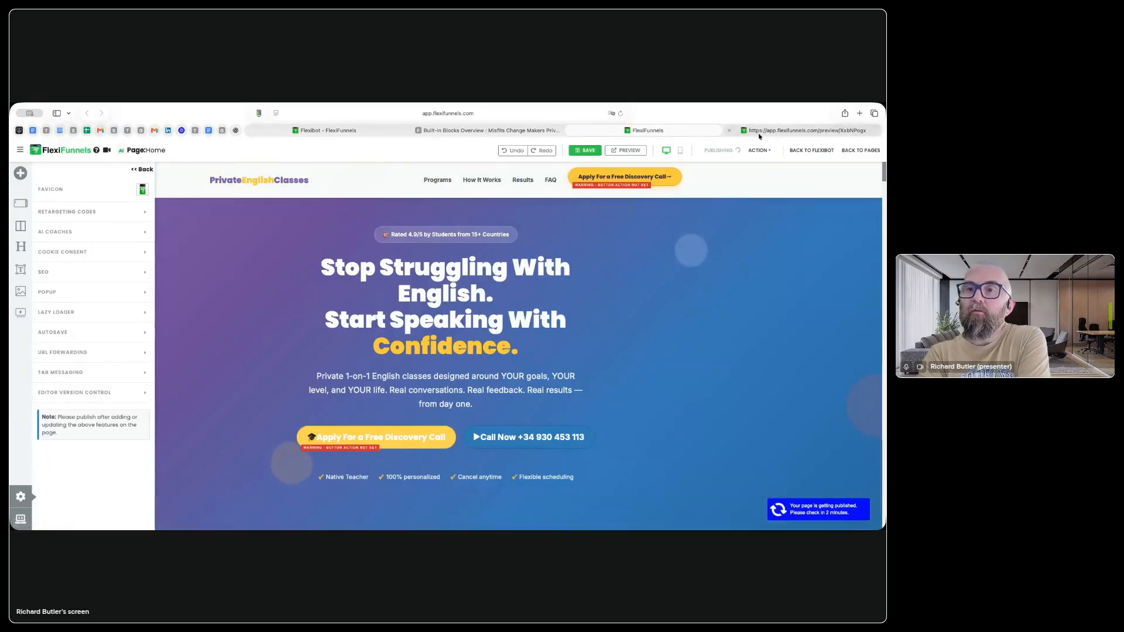
Step: Load privateenglishclasses.com in place of the page preview and look through the live home page down to its contact form
{"action": "left_click", "coordinate": [804, 129]}
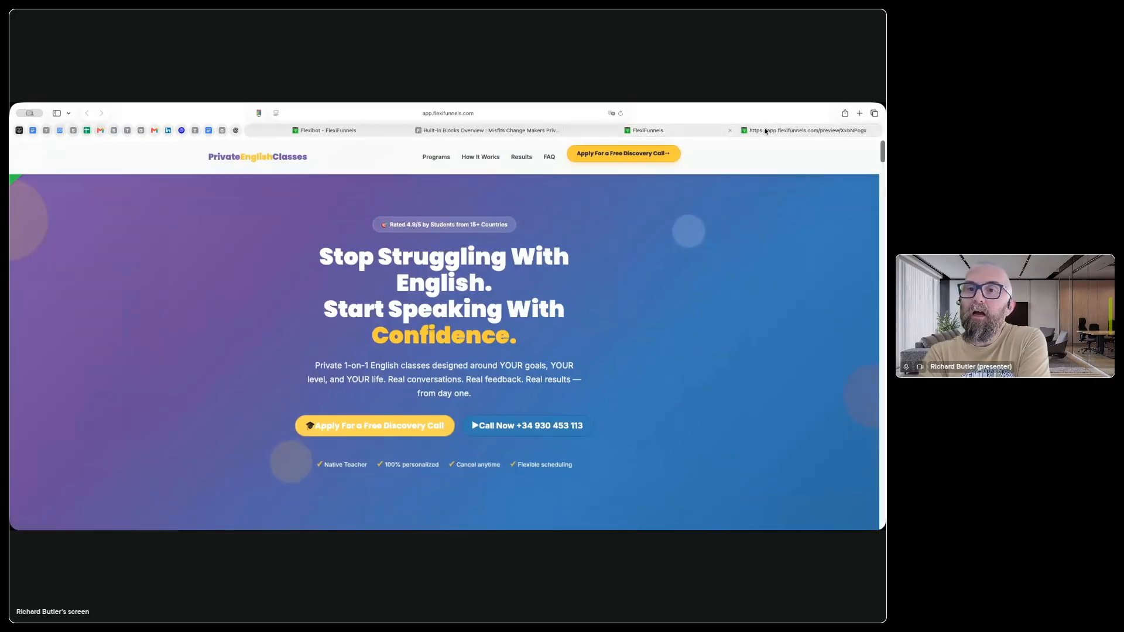
{"action": "left_click", "coordinate": [487, 113]}
{"action": "key", "text": "BackSpace"}
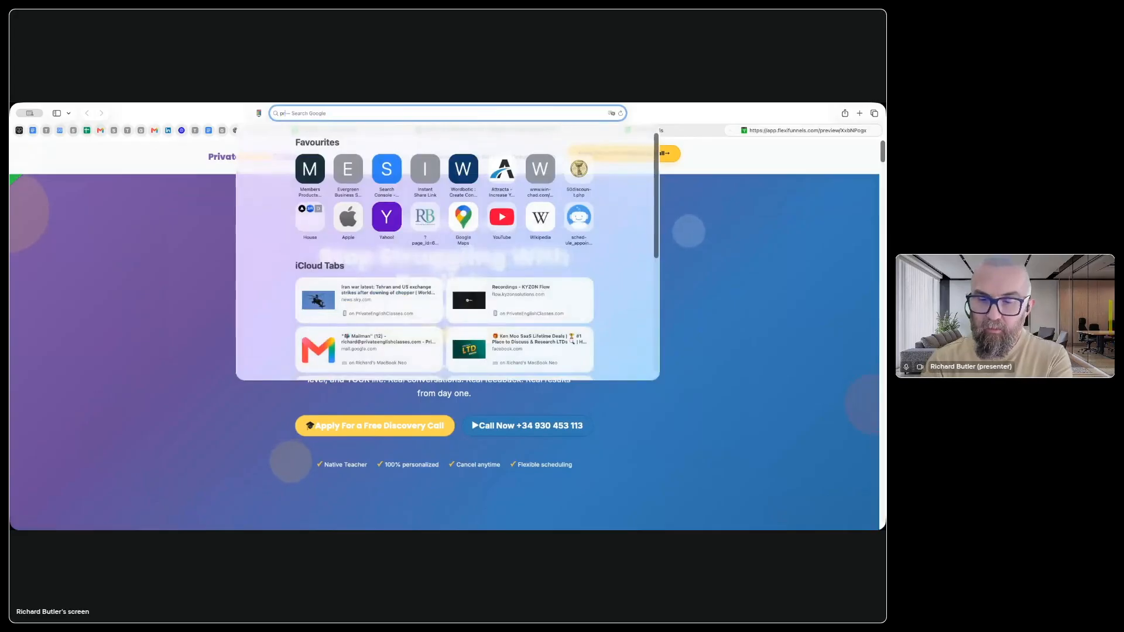
{"action": "type", "text": "privateenglishclasses.com"}
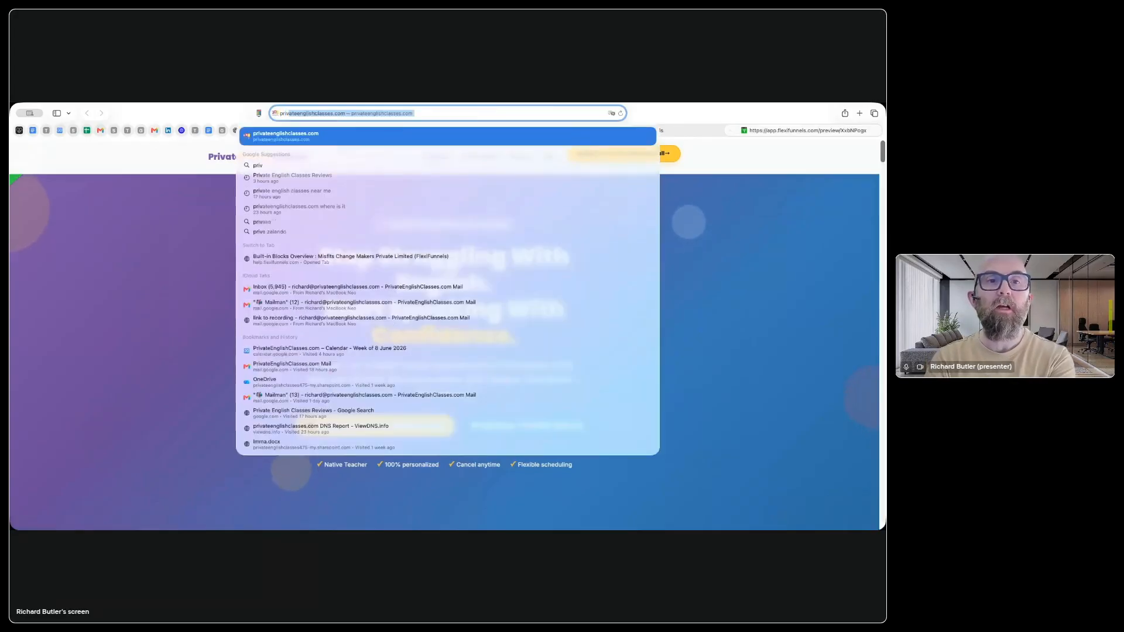
{"action": "key", "text": "Return"}
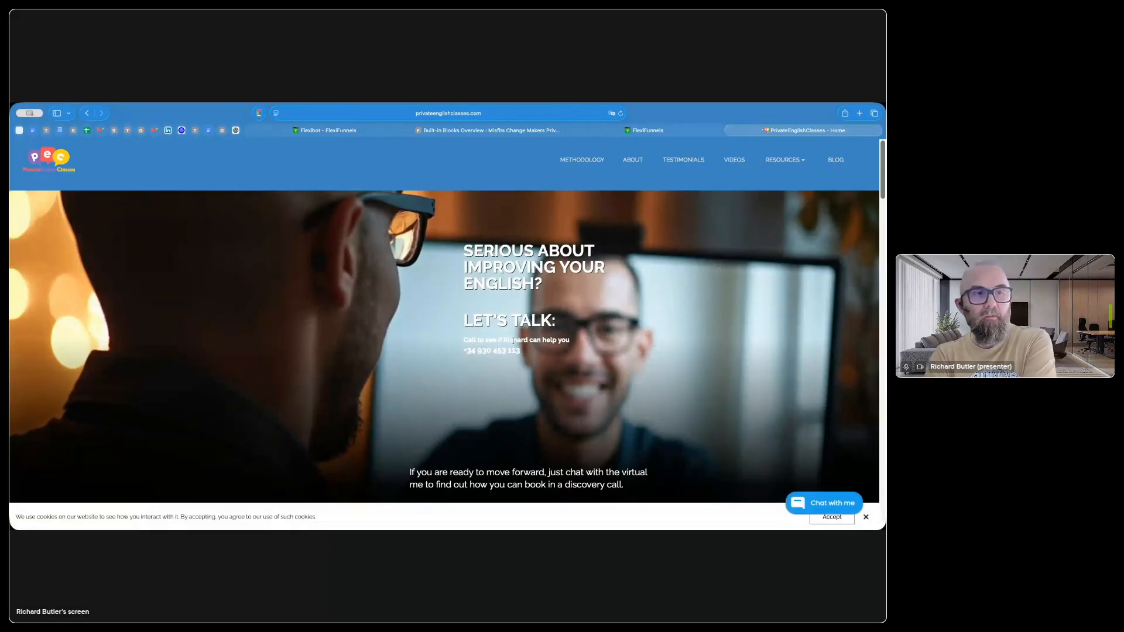
{"action": "scroll", "coordinate": [512, 340], "scroll_direction": "down", "scroll_amount": 10}
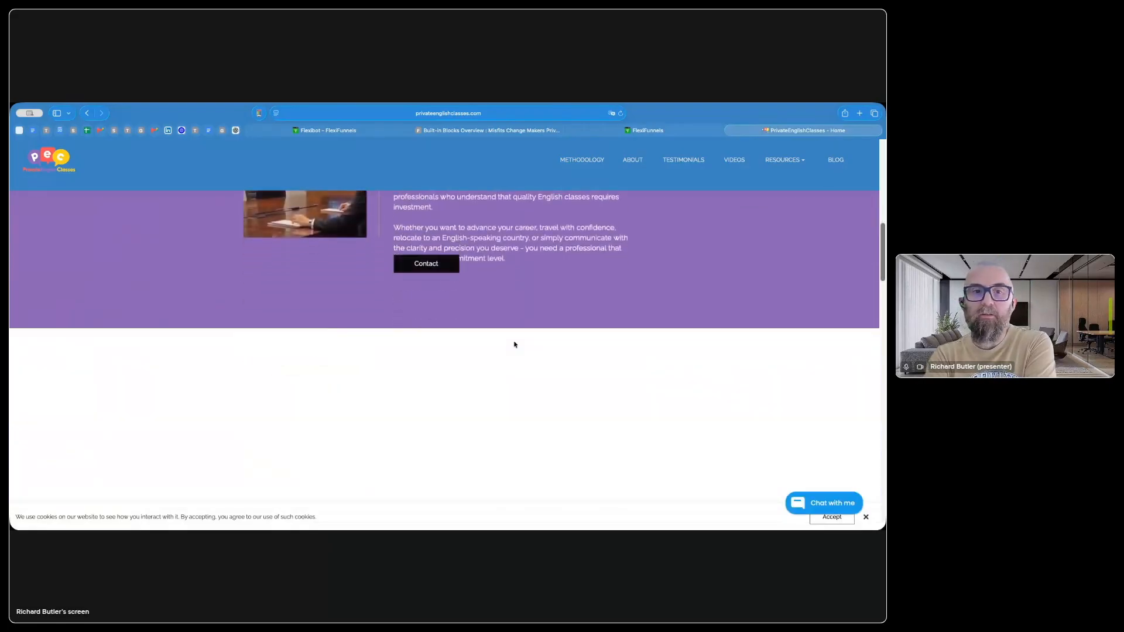
{"action": "scroll", "coordinate": [515, 345], "scroll_direction": "down", "scroll_amount": 10}
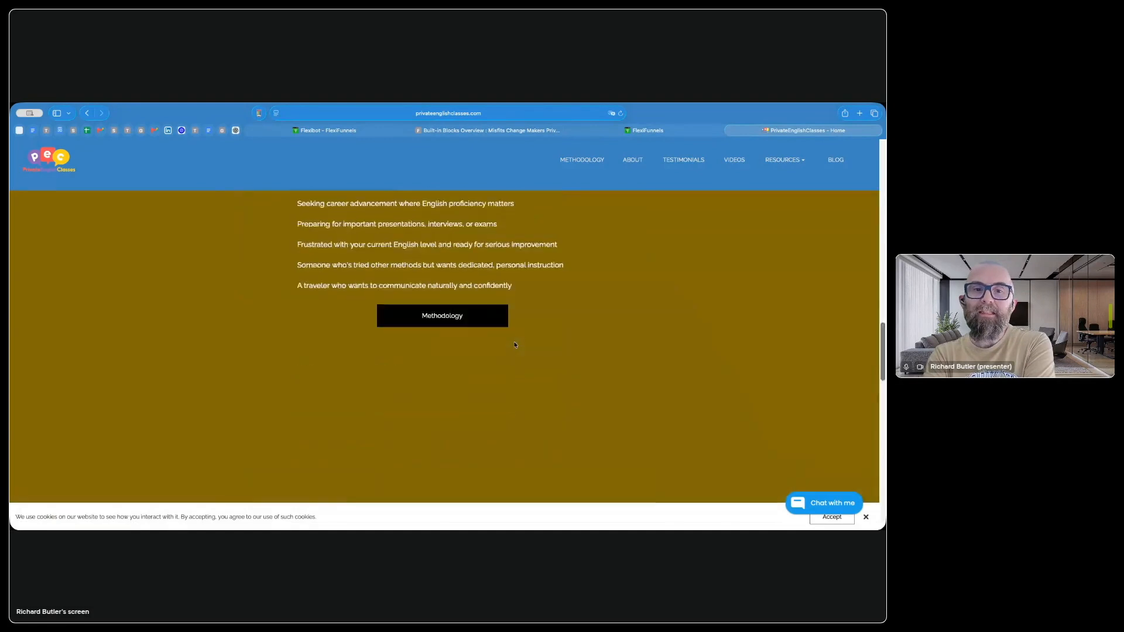
{"action": "scroll", "coordinate": [515, 344], "scroll_direction": "down", "scroll_amount": 10}
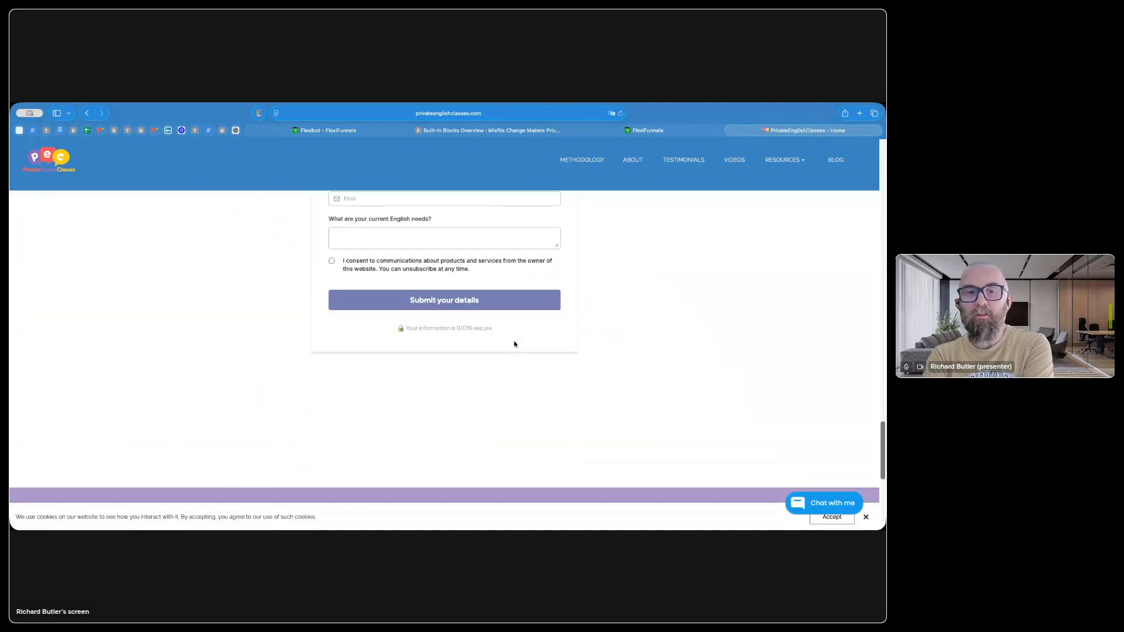
Step: Return to the page builder, then switch to the incognito Chrome window showing the published home page
{"action": "left_click", "coordinate": [650, 130]}
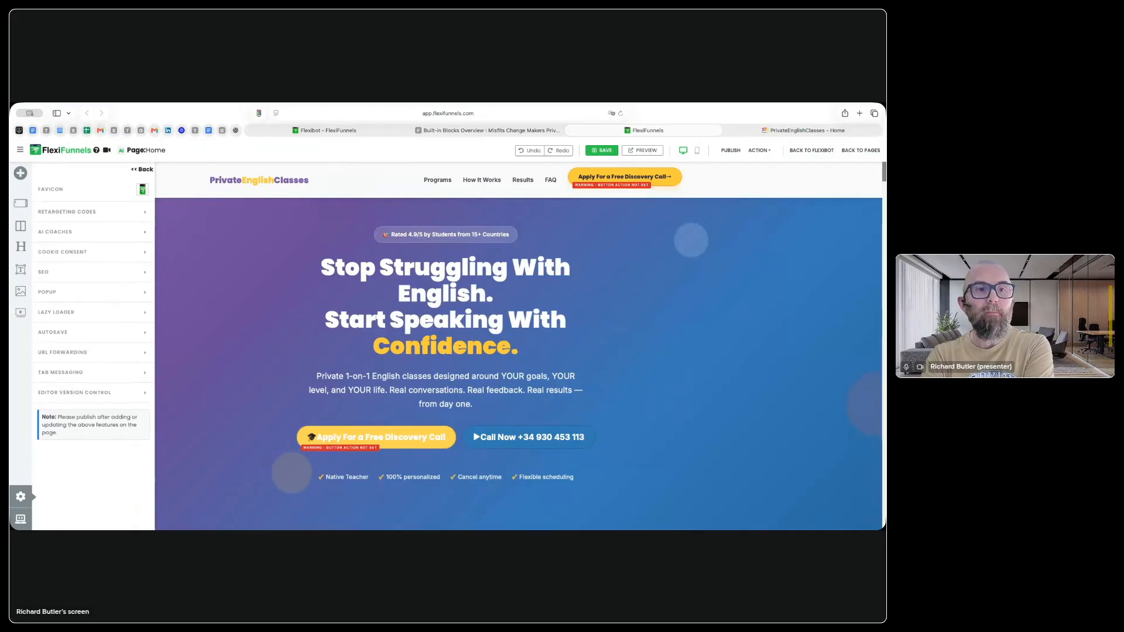
{"action": "key", "text": "super+Tab"}
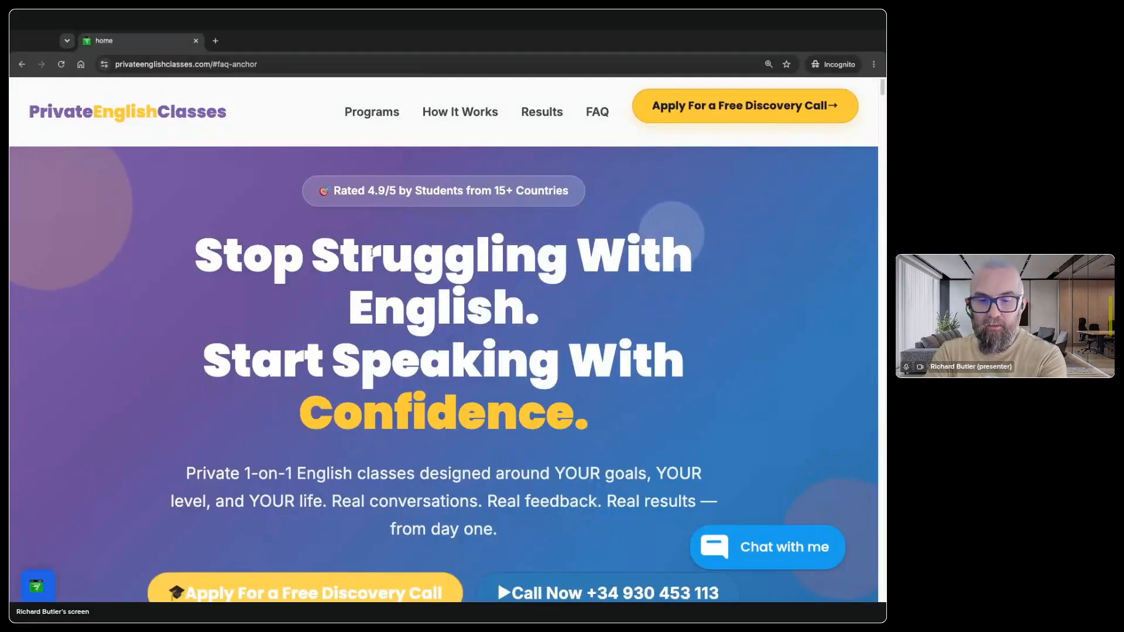
Step: Reload the live home page, then switch between it and a new tab to check the tab message
{"action": "left_click", "coordinate": [61, 64]}
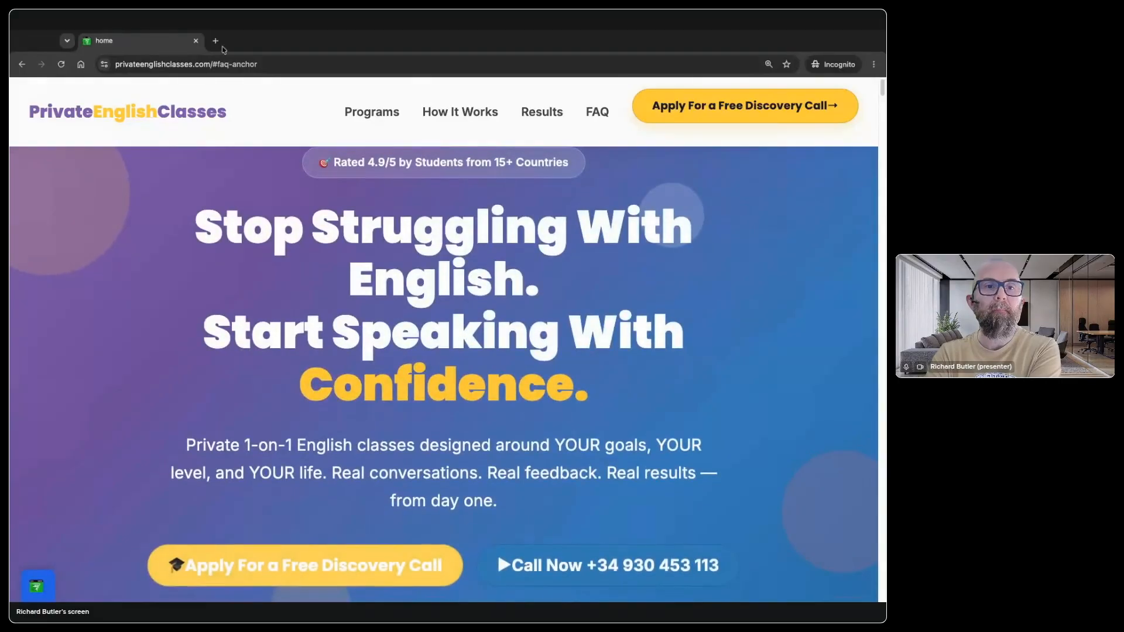
{"action": "left_click", "coordinate": [215, 41]}
{"action": "type", "text": "sdfasdf"}
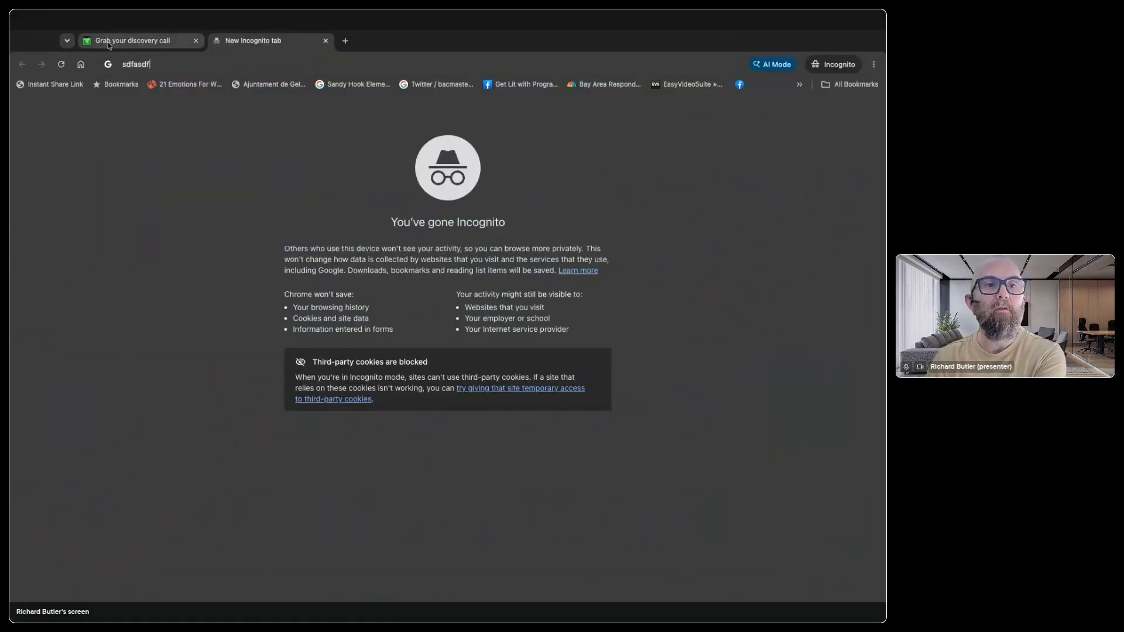
{"action": "left_click", "coordinate": [147, 46]}
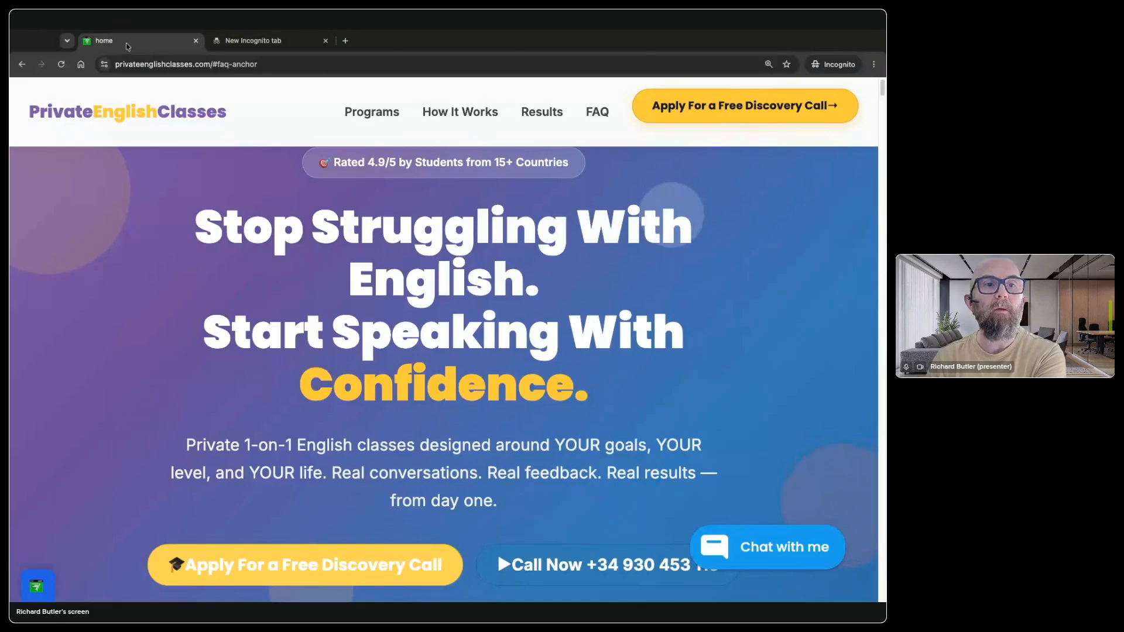
{"action": "key", "text": "ctrl+Tab"}
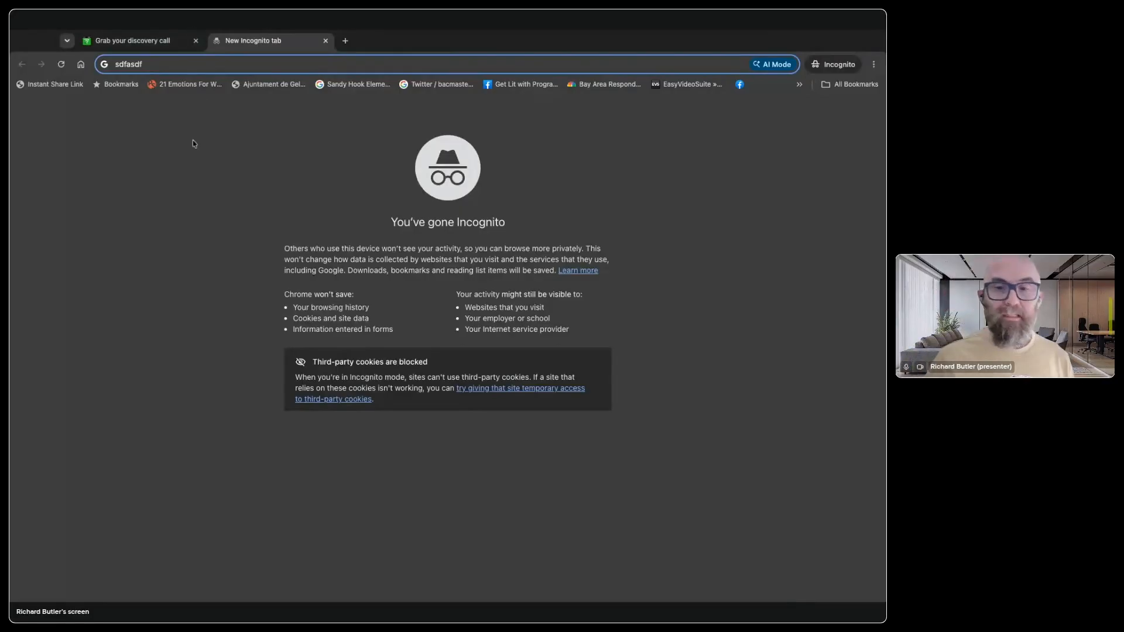
Step: Switch back to the FlexiFunnels browser window and launch the Flexi Cookie Consent app
{"action": "left_click", "coordinate": [10, 400]}
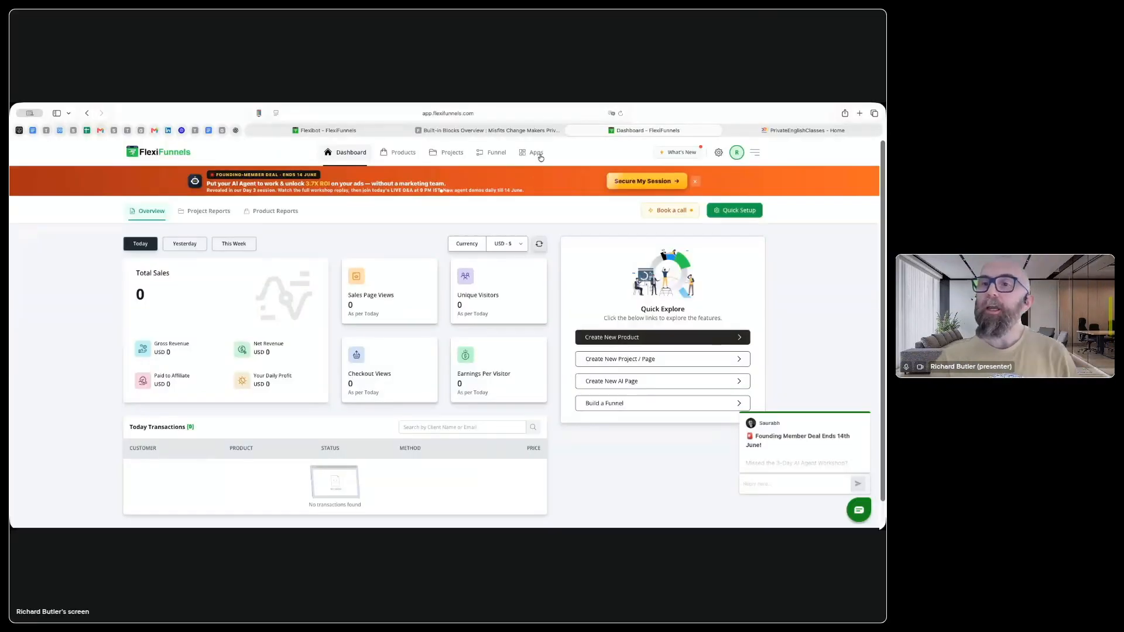
{"action": "left_click", "coordinate": [538, 154]}
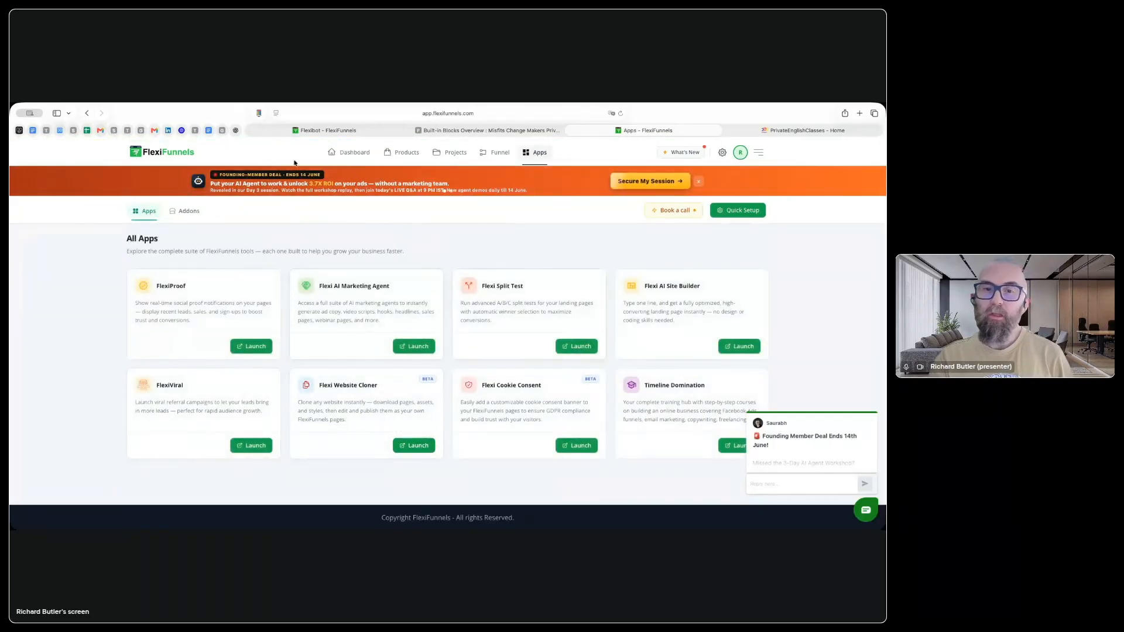
{"action": "left_click", "coordinate": [579, 446]}
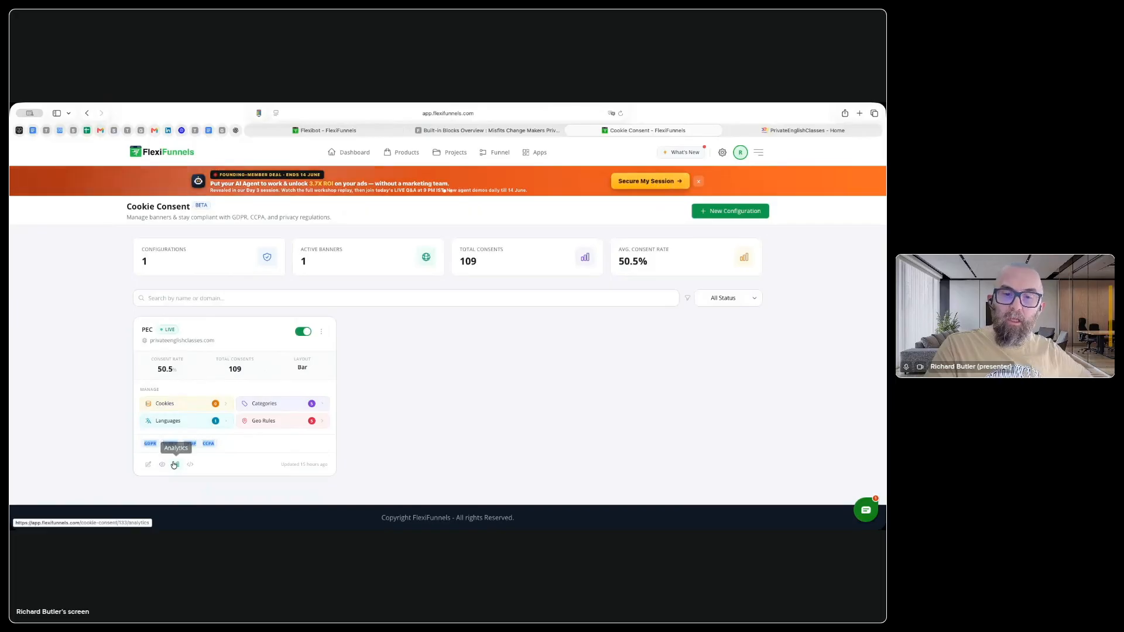
Step: Examine the PEC configuration's consent analytics, including top countries and consent rate comparison, then return to the configurations
{"action": "left_click", "coordinate": [175, 465]}
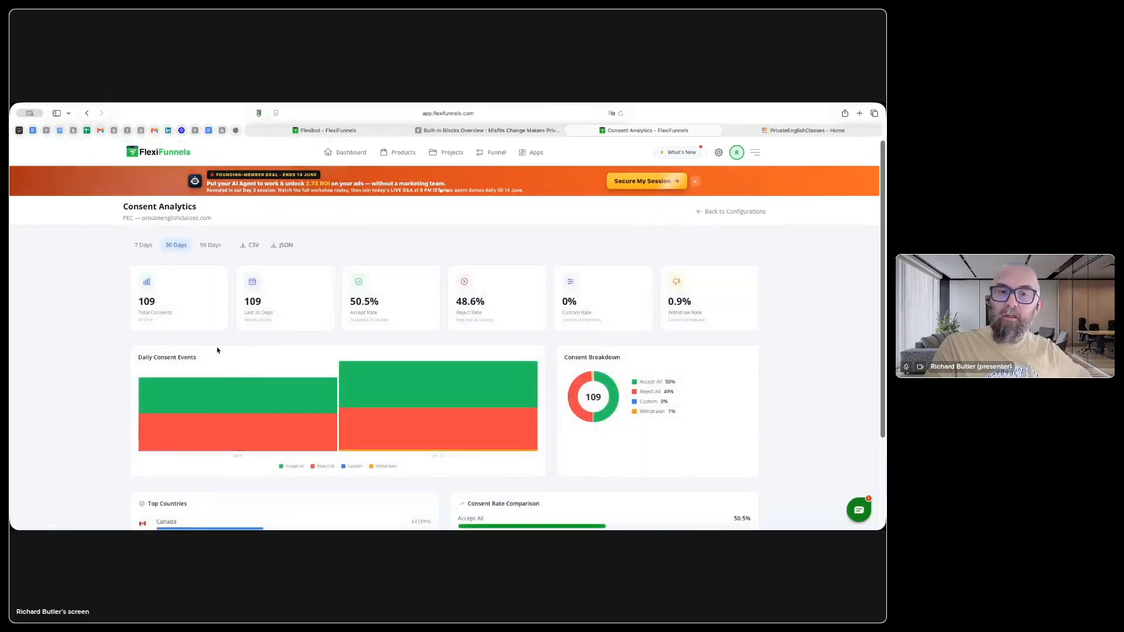
{"action": "scroll", "coordinate": [462, 338], "scroll_direction": "down", "scroll_amount": 3}
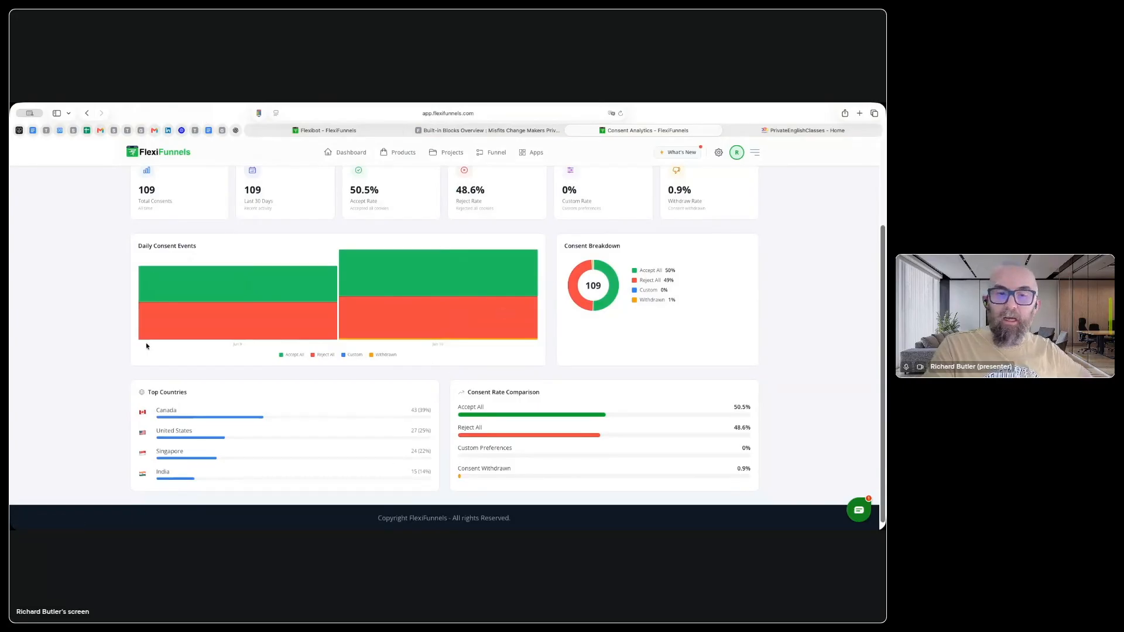
{"action": "scroll", "coordinate": [281, 405], "scroll_direction": "up", "scroll_amount": 3}
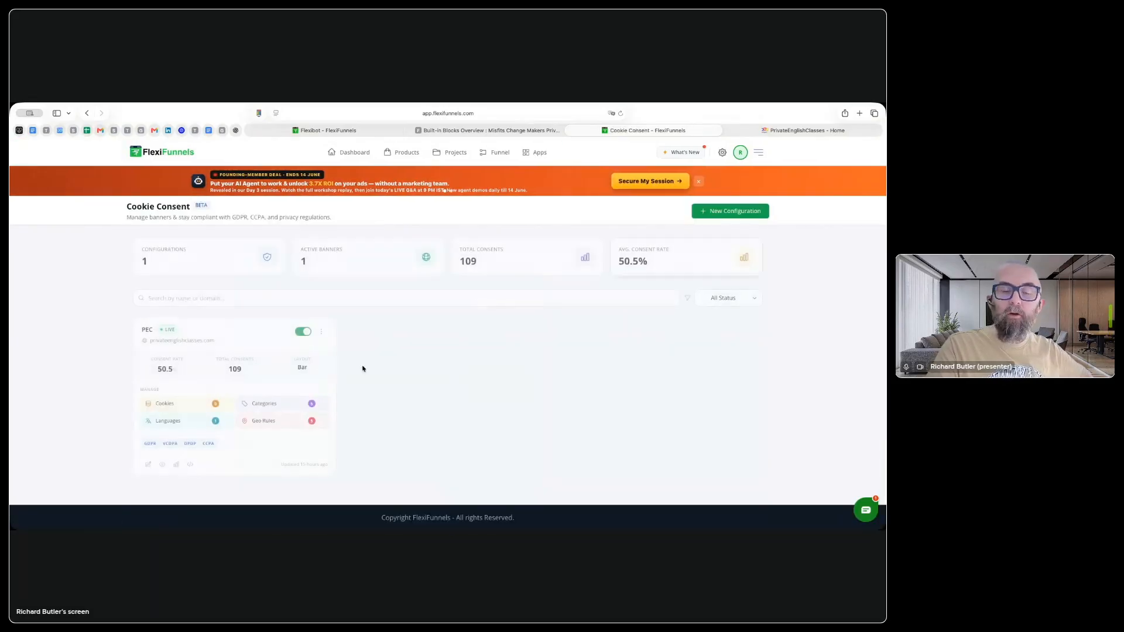
Step: Open the PEC cookie consent configuration for editing and continue past its basic information to the compliance regulations
{"action": "left_click", "coordinate": [189, 465]}
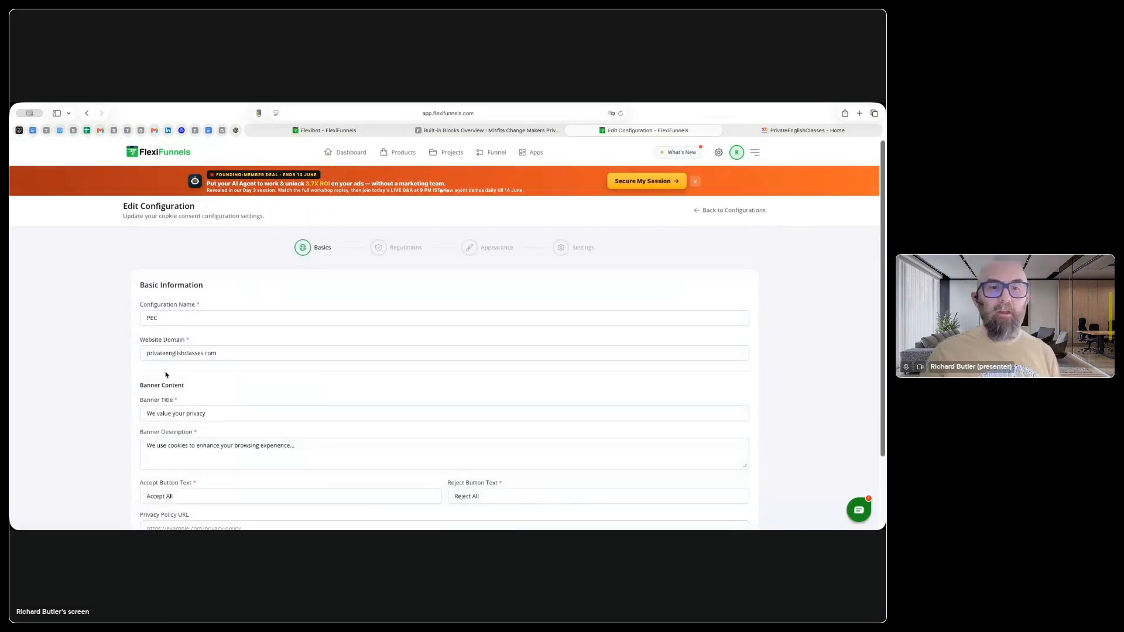
{"action": "scroll", "coordinate": [191, 414], "scroll_direction": "down", "scroll_amount": 3}
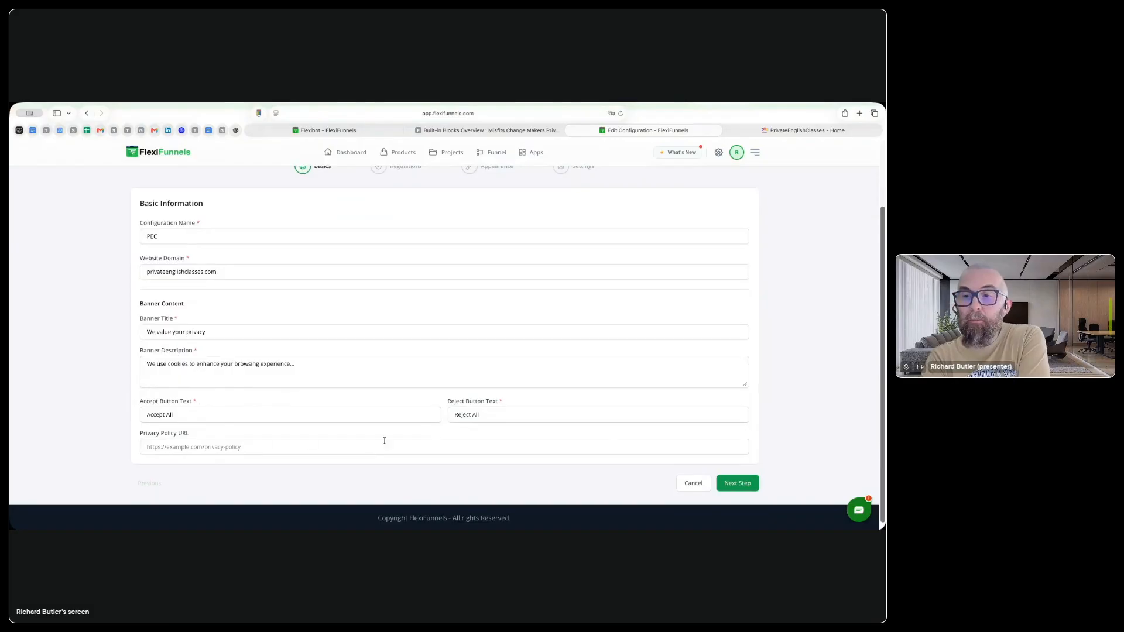
{"action": "left_click", "coordinate": [737, 481]}
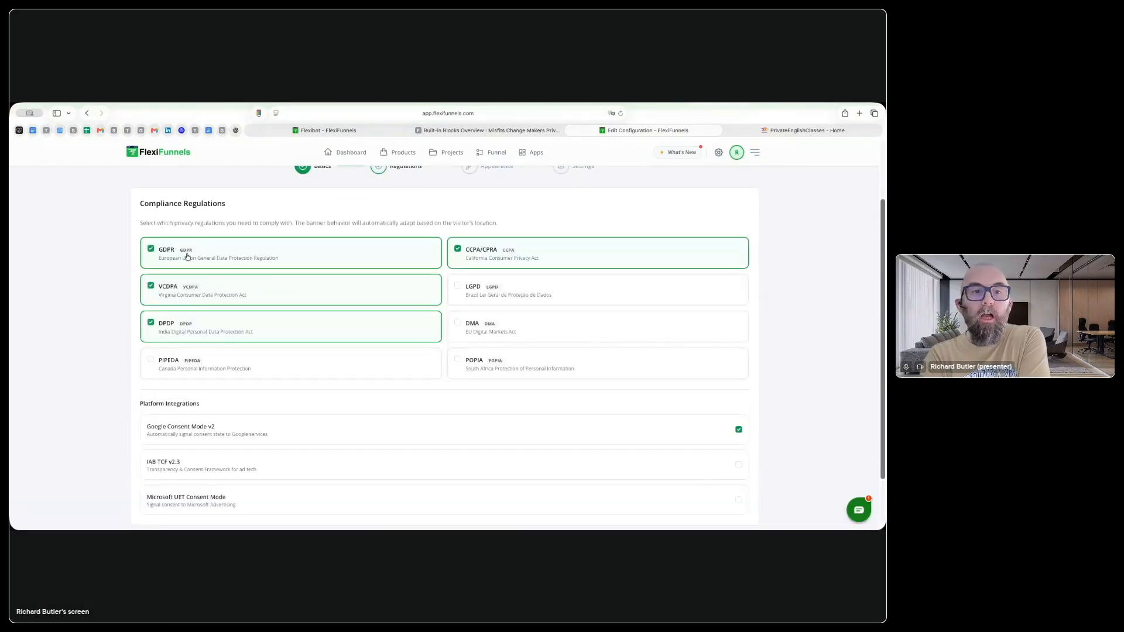
Step: Disable Google Consent Mode v2 for the PEC configuration and continue to the banner appearance
{"action": "left_click", "coordinate": [255, 261]}
{"action": "left_click", "coordinate": [168, 251]}
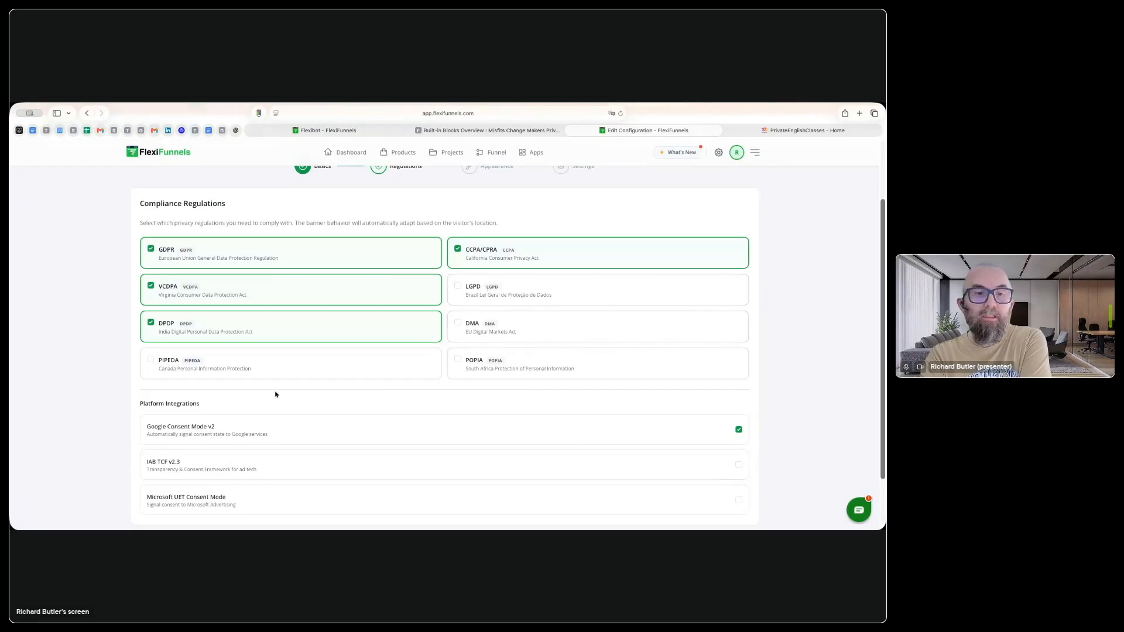
{"action": "scroll", "coordinate": [202, 424], "scroll_direction": "down", "scroll_amount": 2}
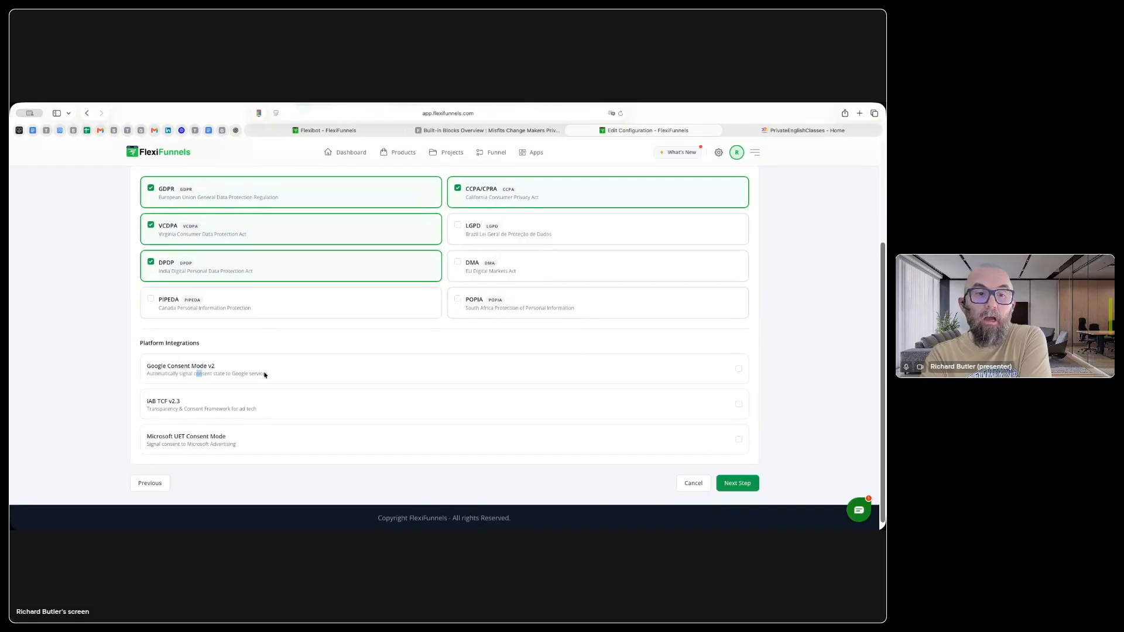
{"action": "left_click", "coordinate": [732, 488]}
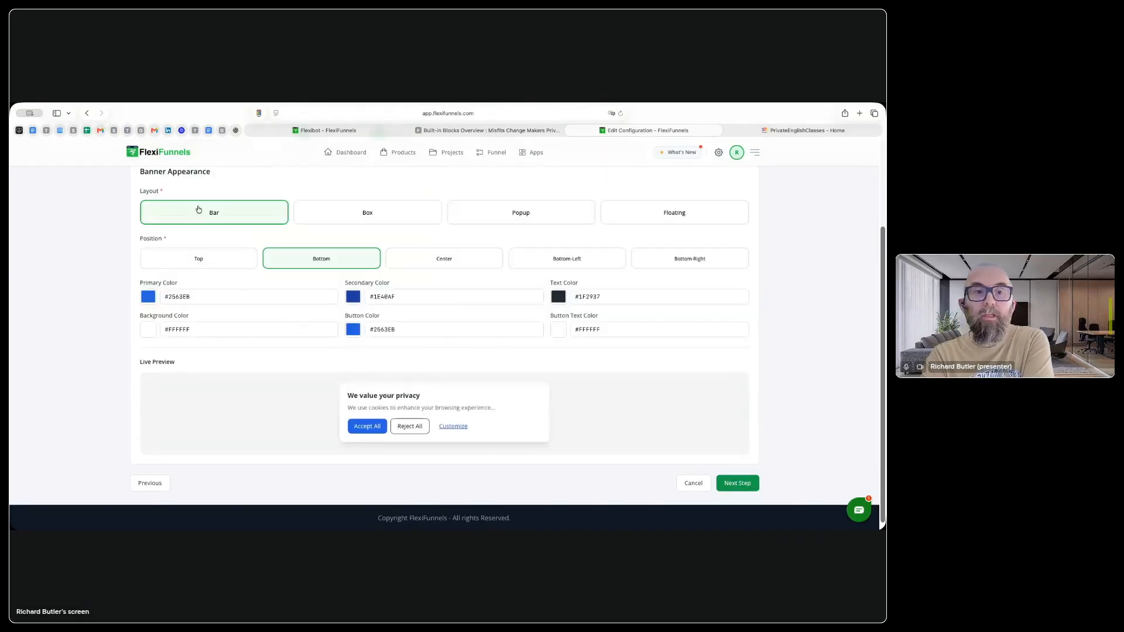
Step: Look through the banner appearance options, advanced settings and configuration summary, then update the PEC configuration
{"action": "scroll", "coordinate": [541, 239], "scroll_direction": "up", "scroll_amount": 2}
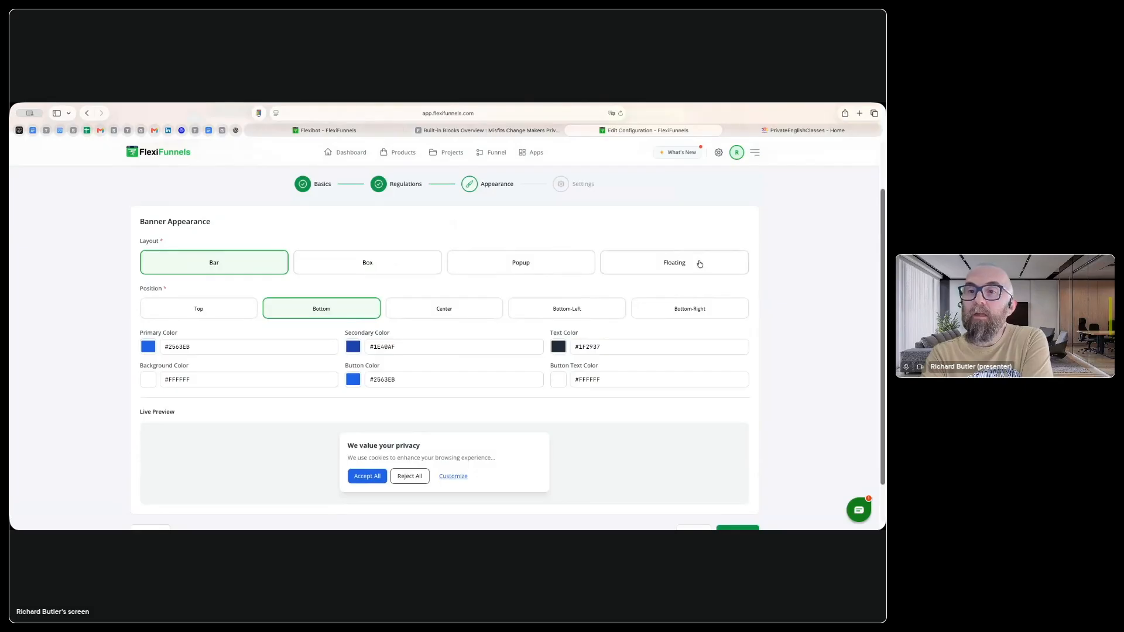
{"action": "scroll", "coordinate": [683, 391], "scroll_direction": "down", "scroll_amount": 2}
{"action": "left_click", "coordinate": [719, 484]}
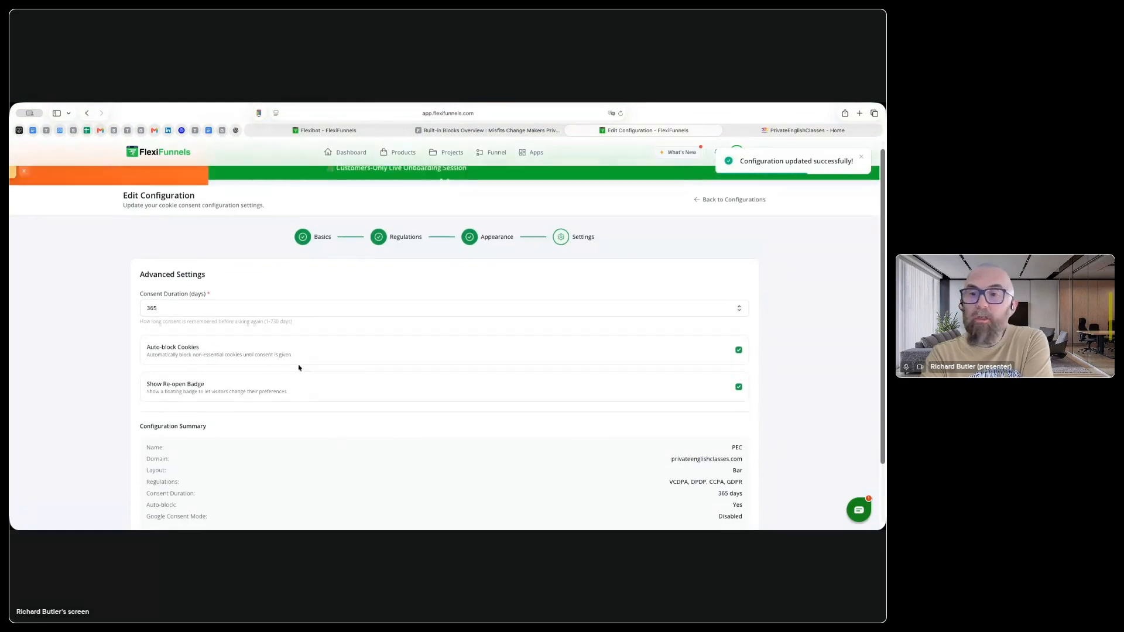
{"action": "scroll", "coordinate": [170, 360], "scroll_direction": "down", "scroll_amount": 2}
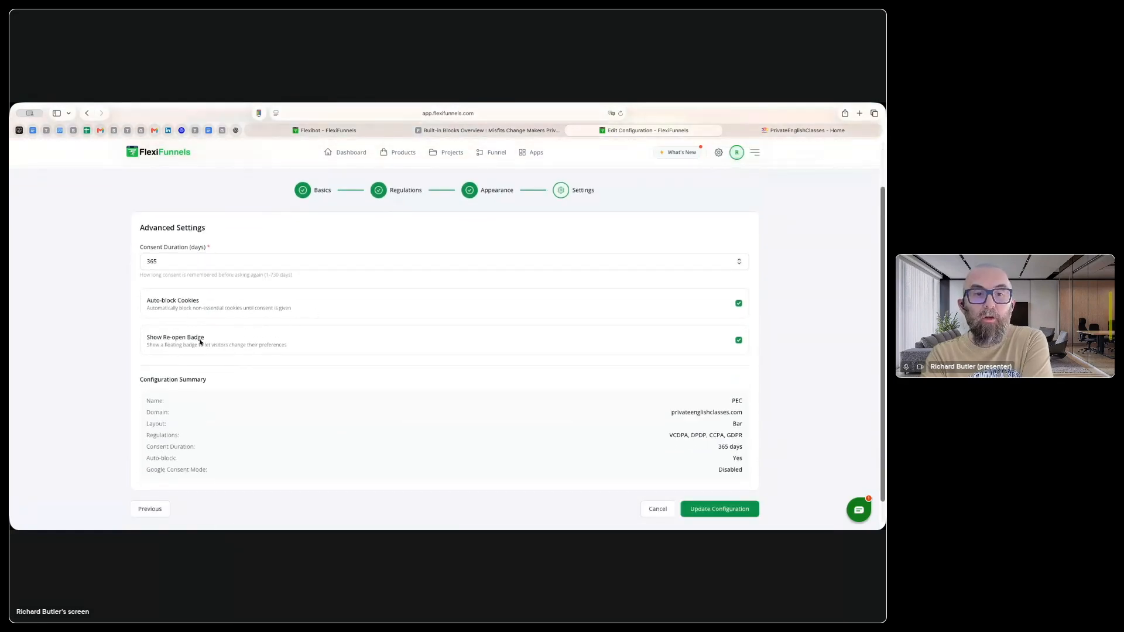
{"action": "scroll", "coordinate": [508, 393], "scroll_direction": "down", "scroll_amount": 1}
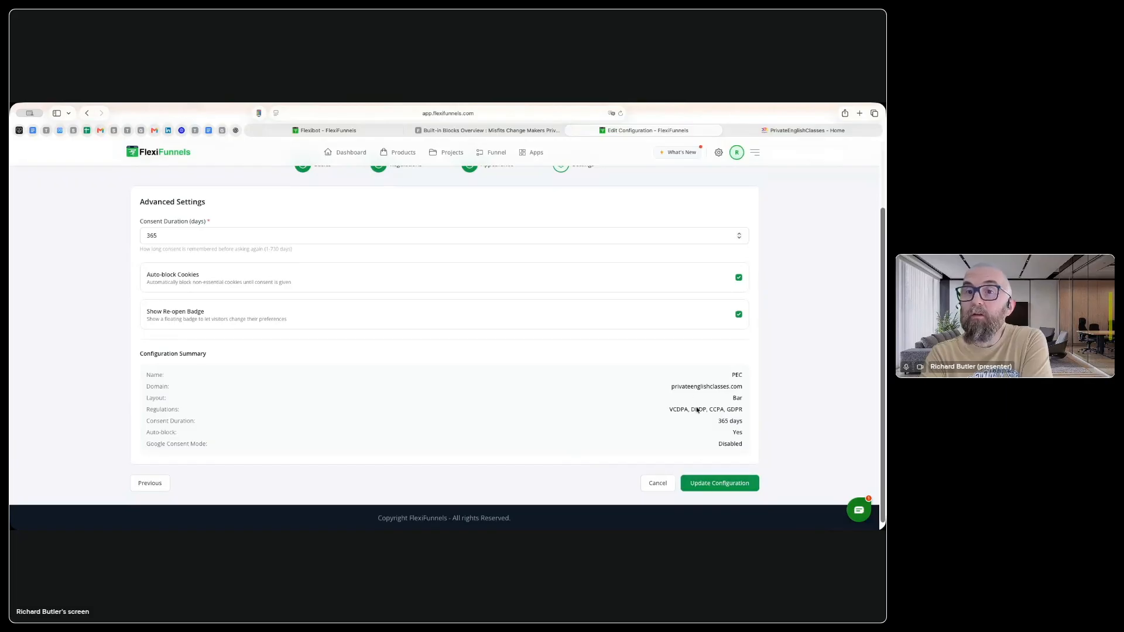
{"action": "left_click", "coordinate": [712, 490]}
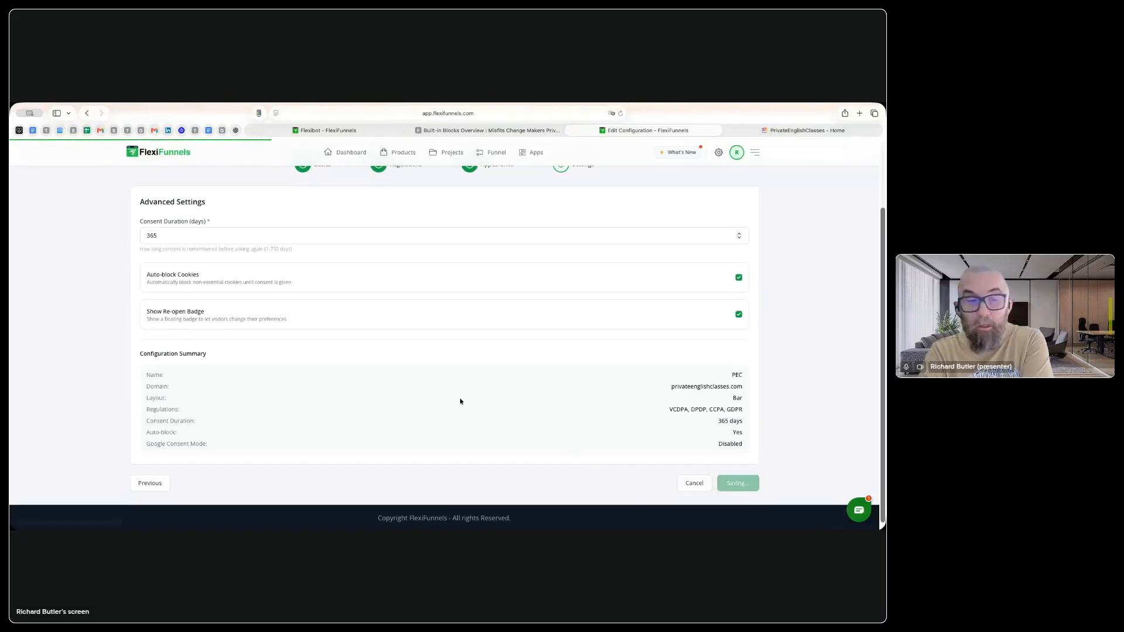